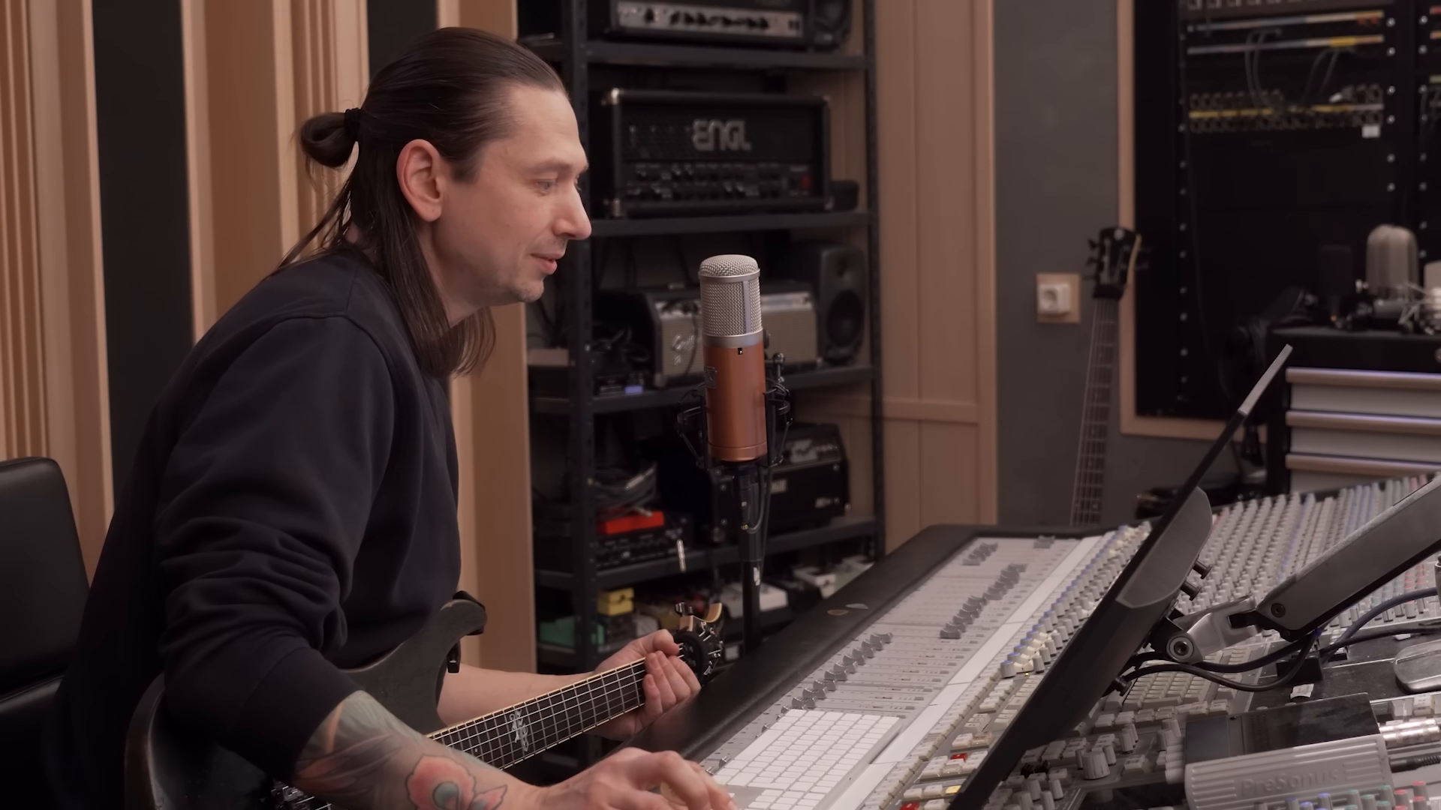
Record the guitar riff on the GTR 1 track and reposition the EZmix 3 window of the duplicate GTR 1 track
drag(524, 574, 524, 562)
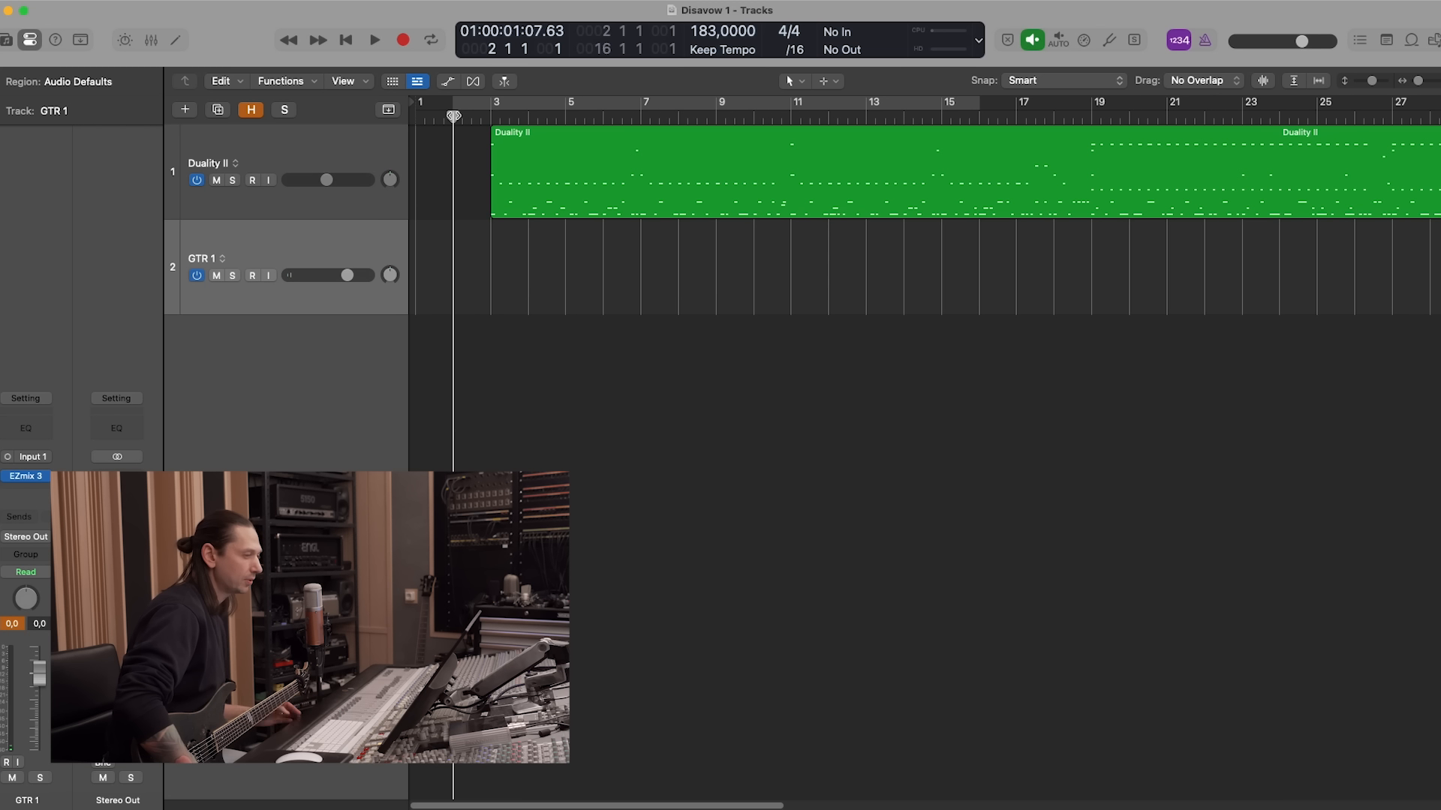
key(space)
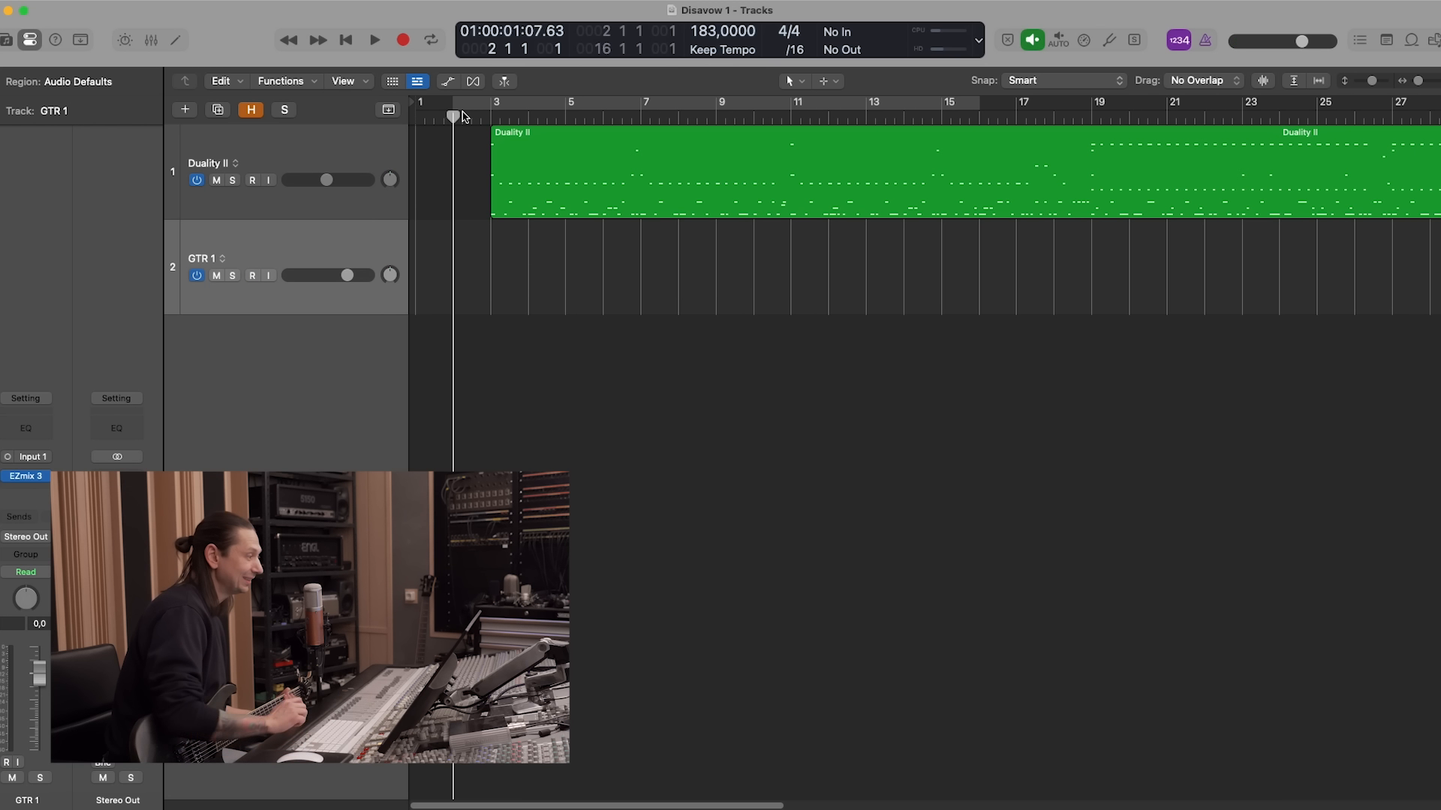
key(r)
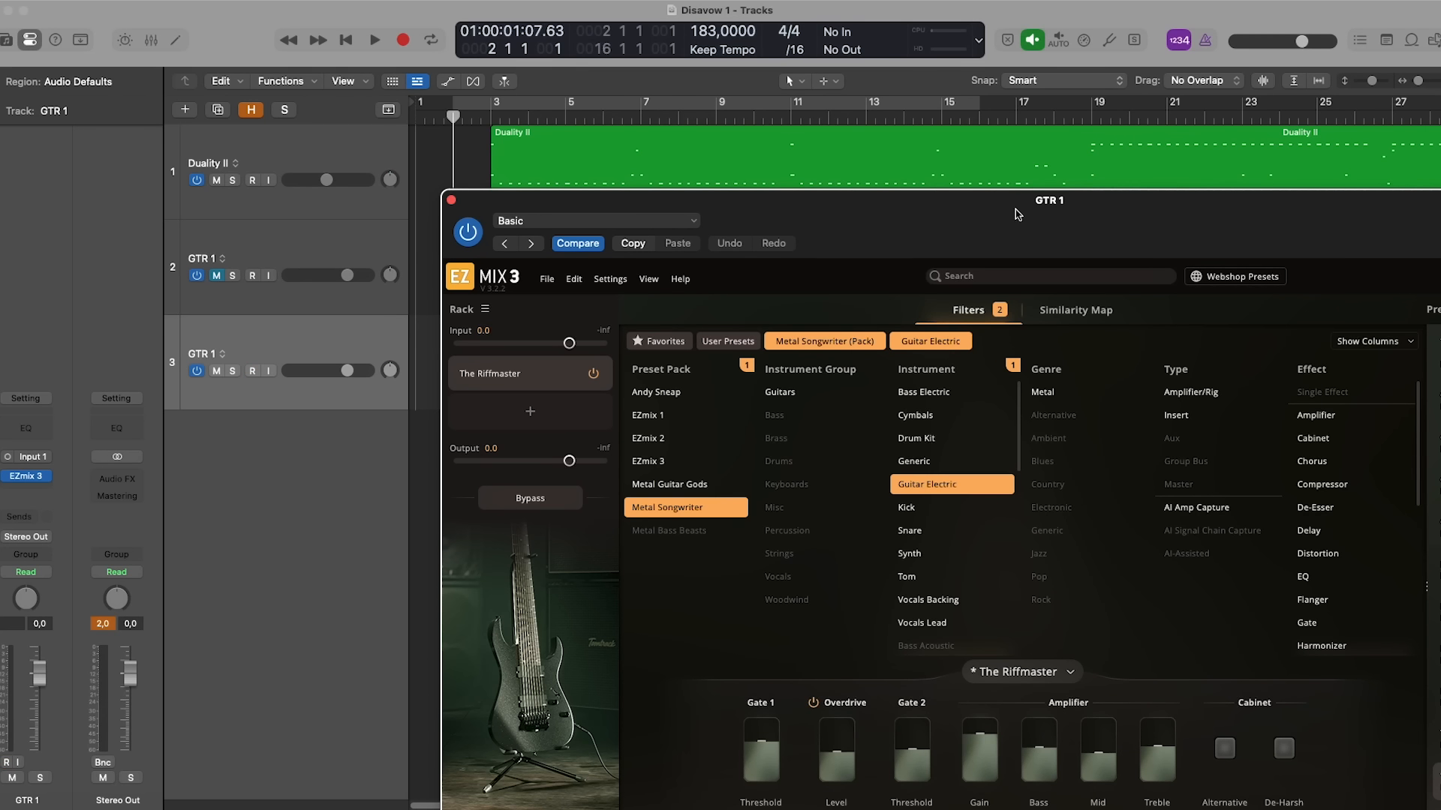
drag(1018, 213, 780, 94)
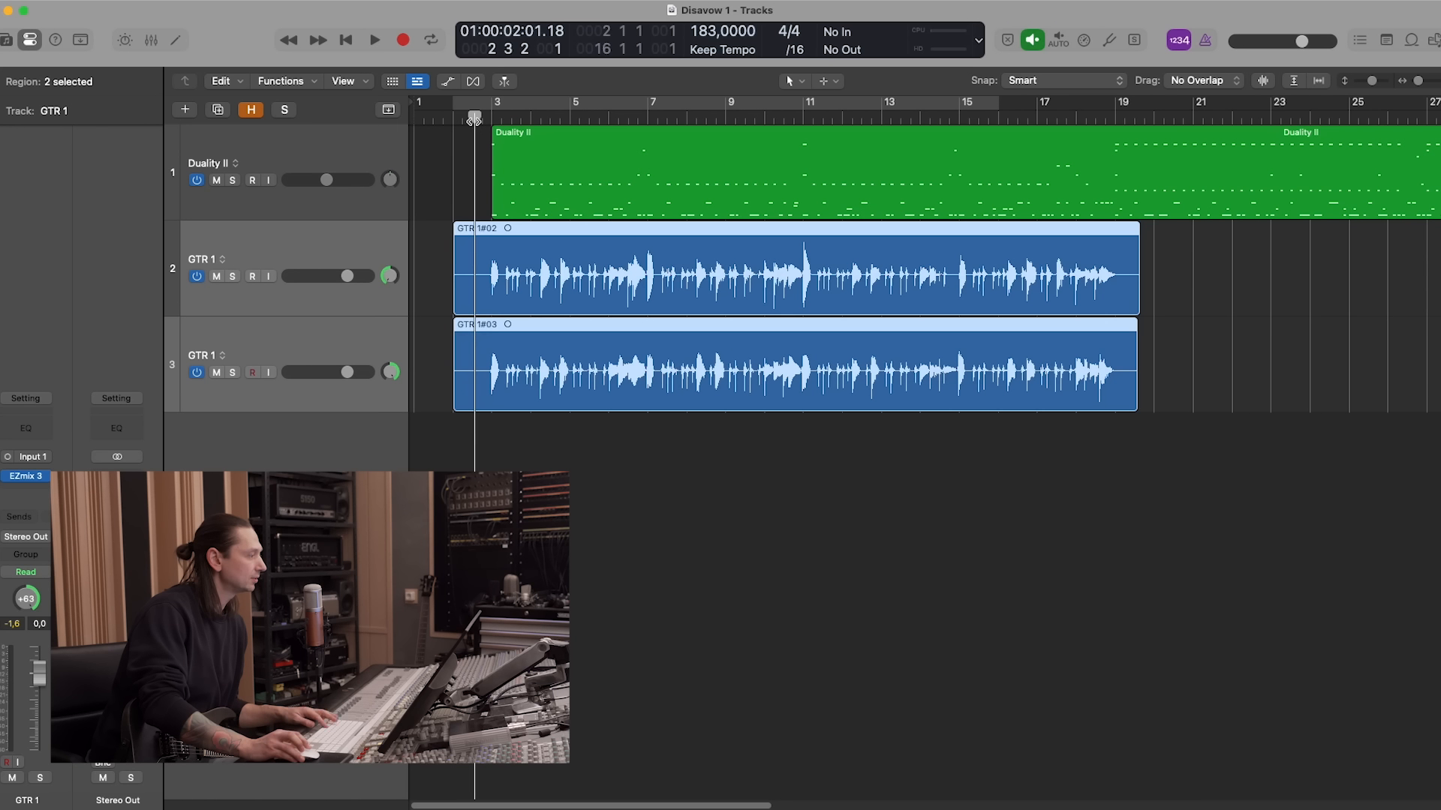
Play back both guitar takes and lower the volume of the two GTR 1 tracks to -1.7 dB
key(space)
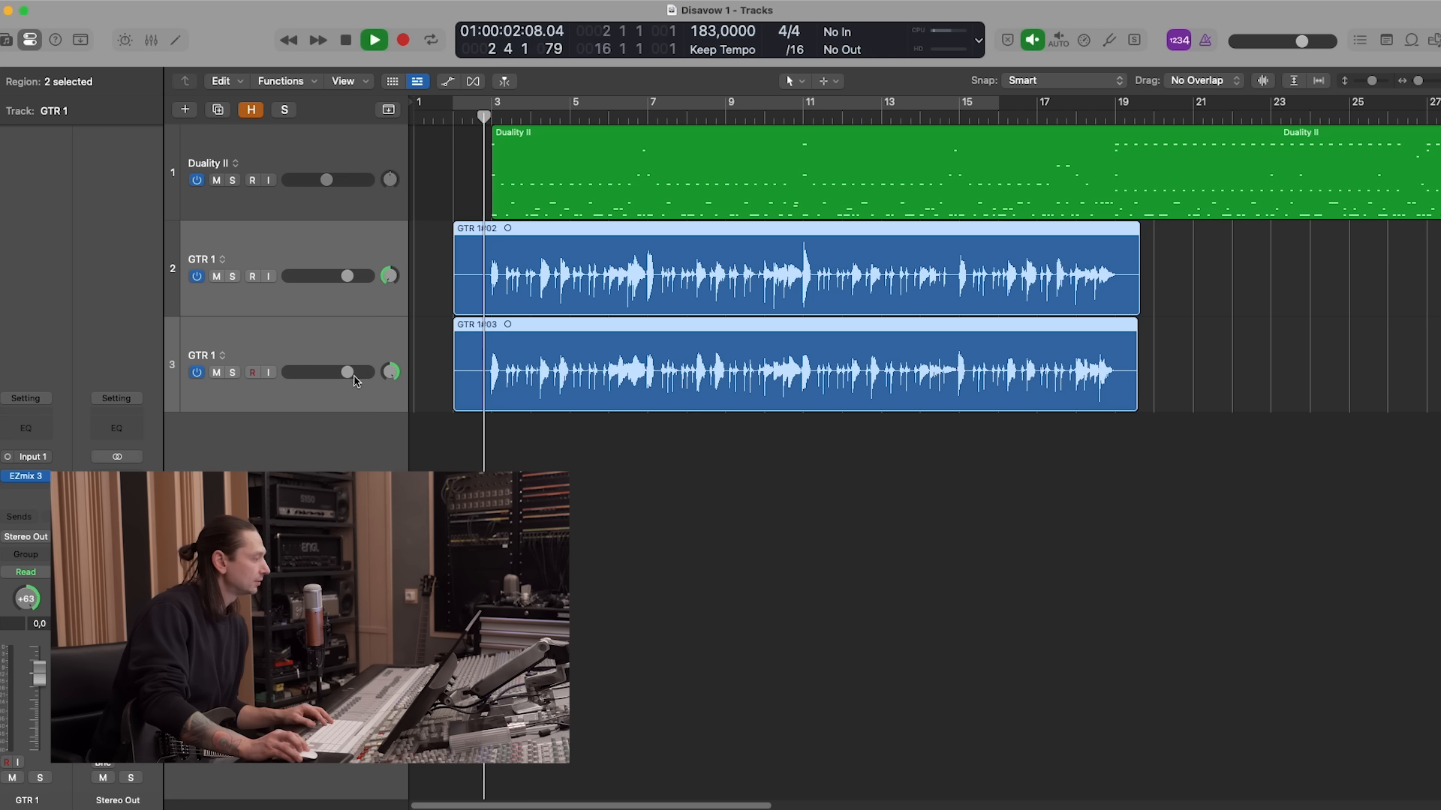
drag(346, 372, 342, 378)
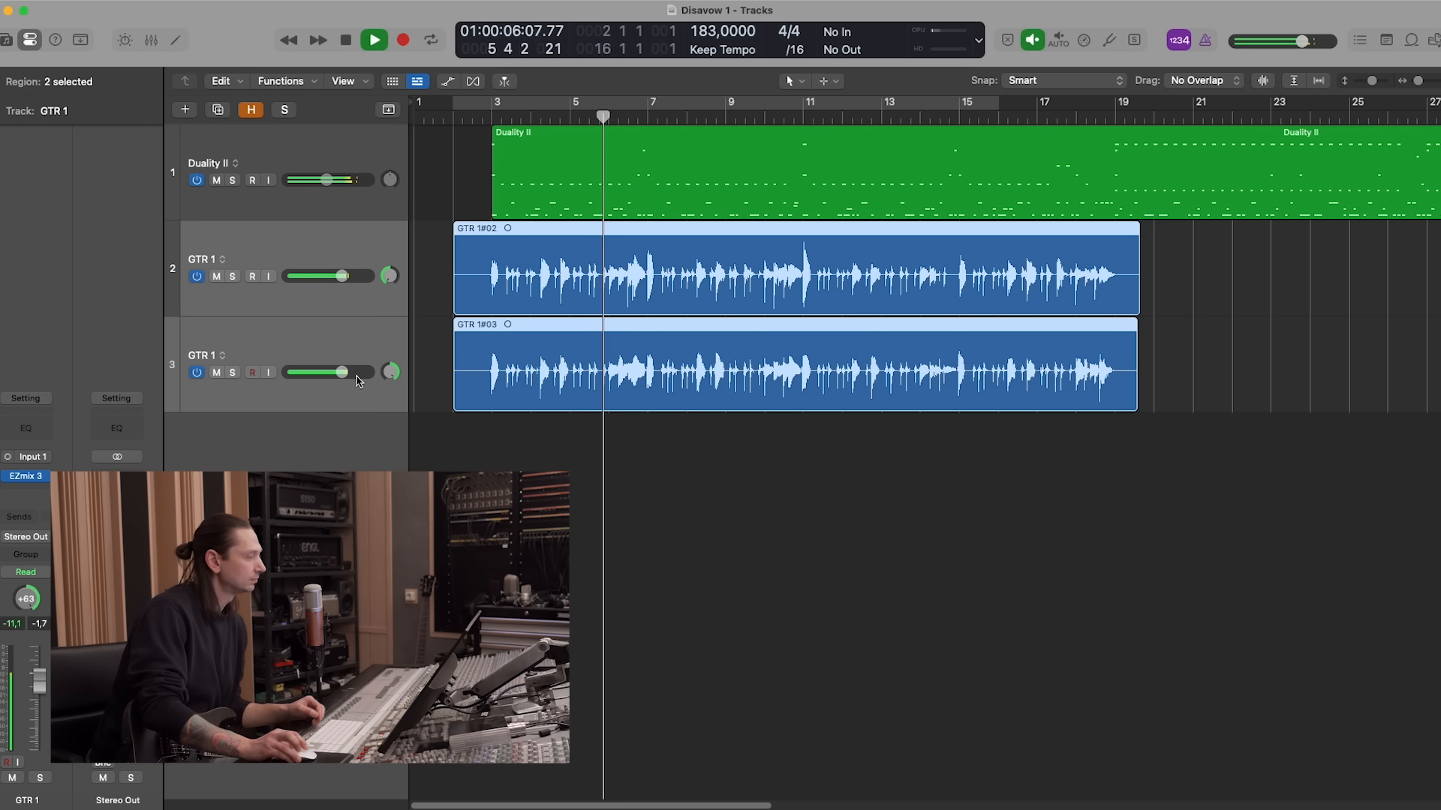
click(310, 300)
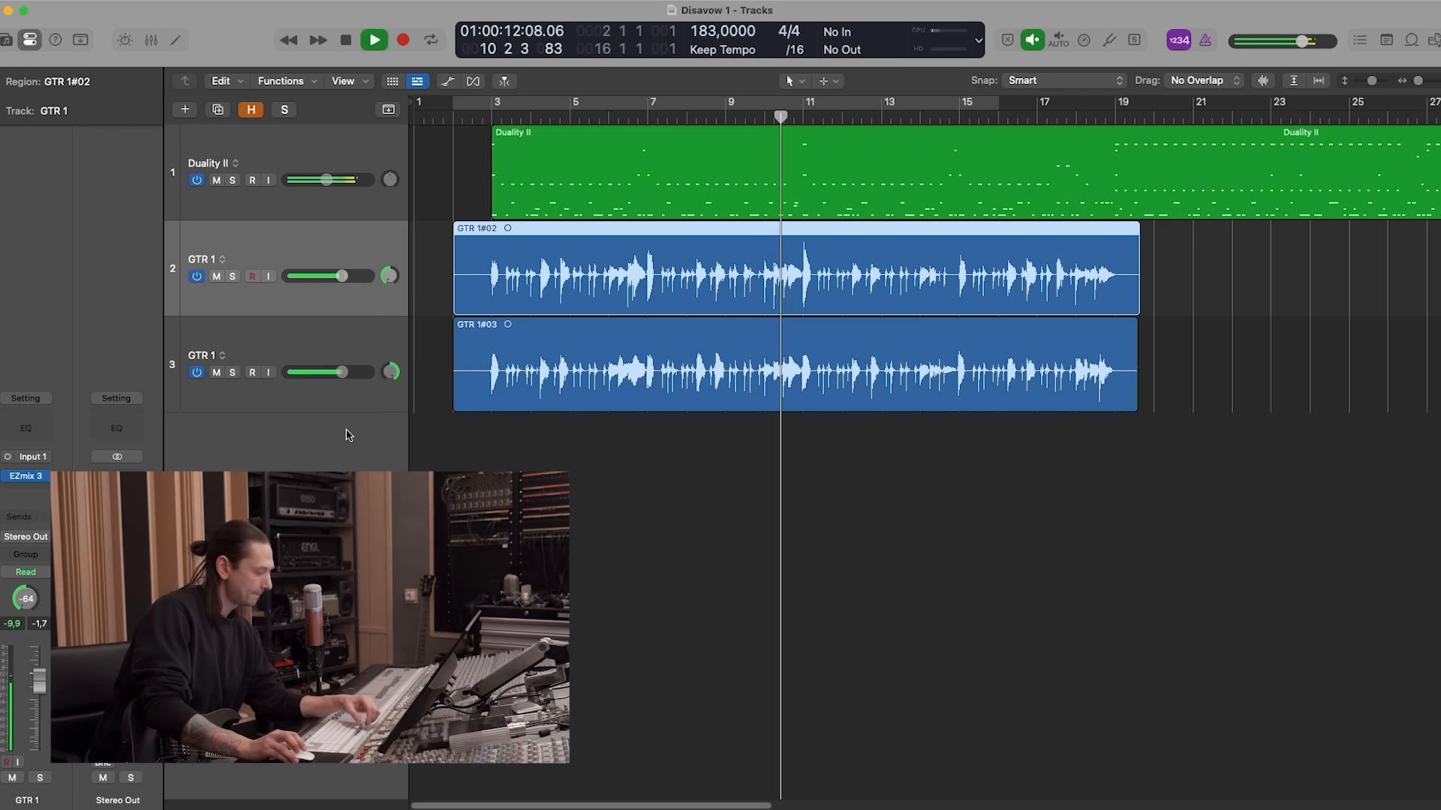
key(space)
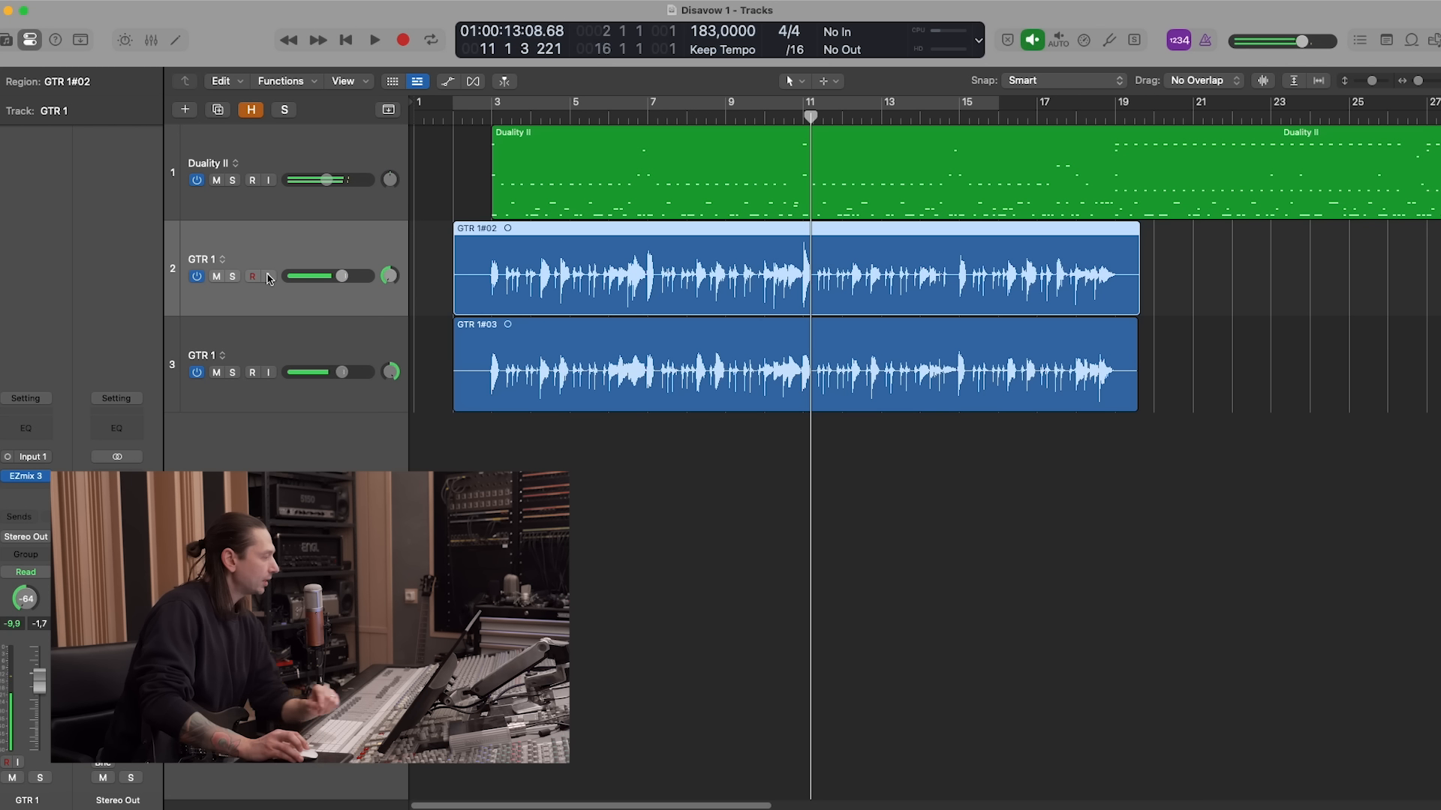
Open EZmix 3 on the first GTR 1 track and solo that track
click(27, 478)
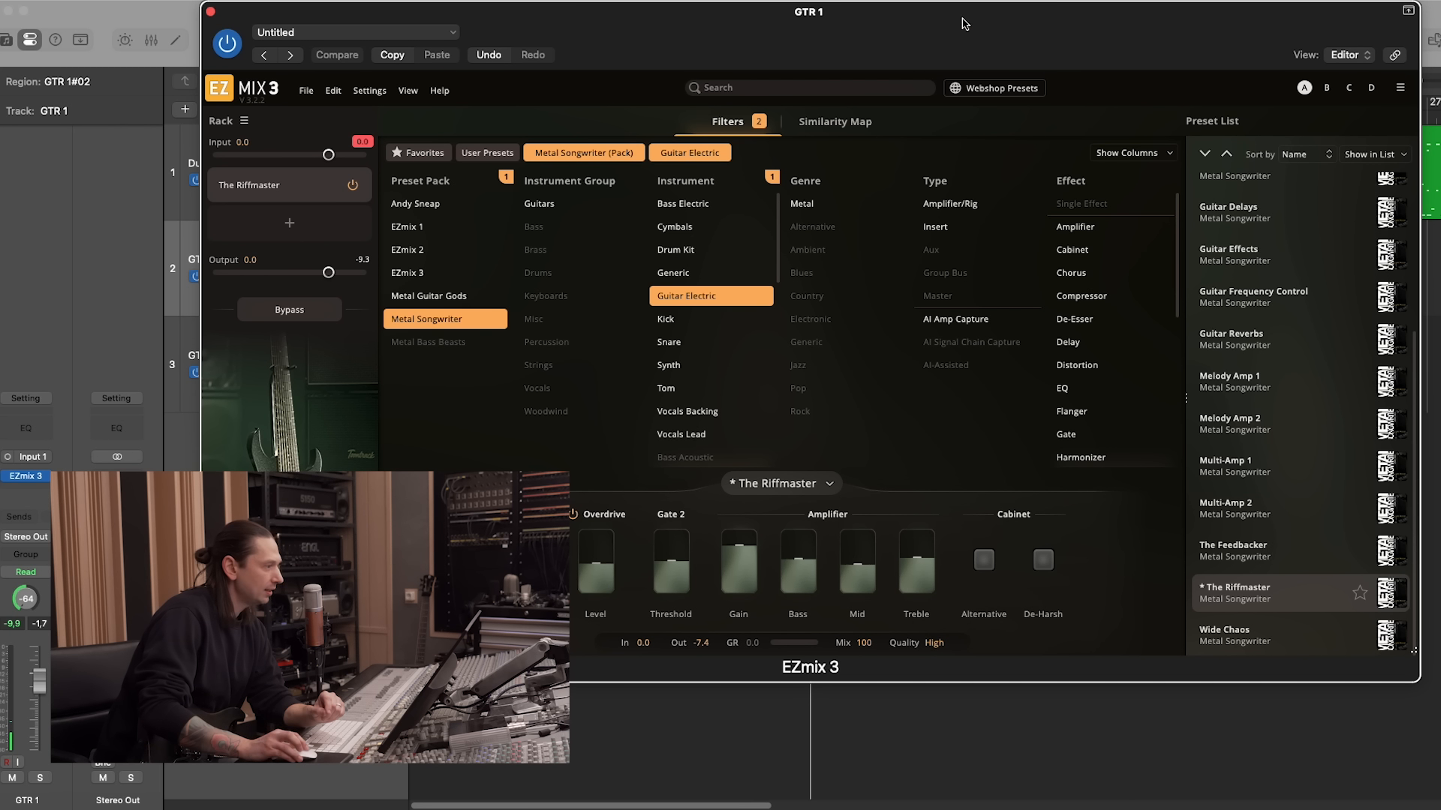
drag(925, 35, 995, 64)
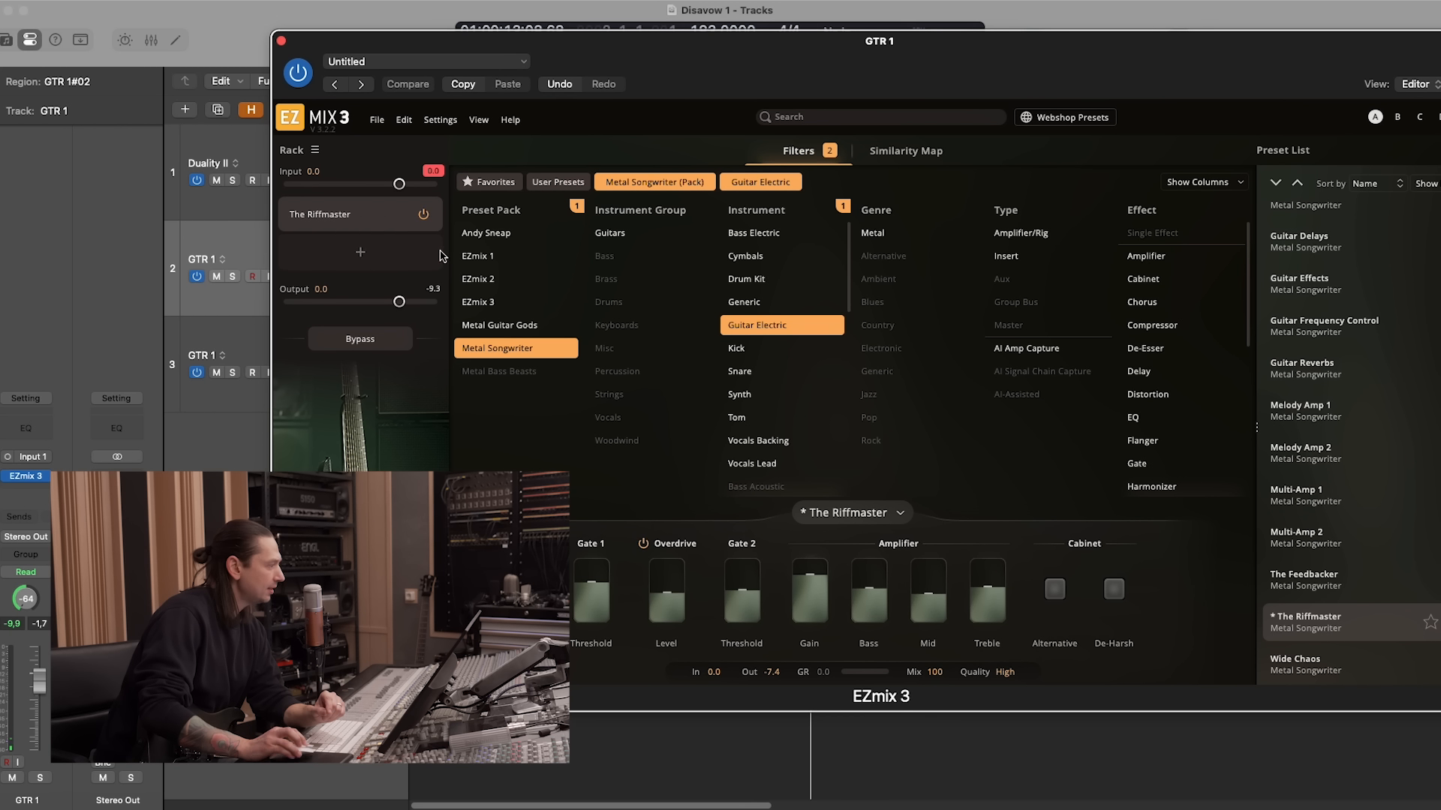
click(233, 277)
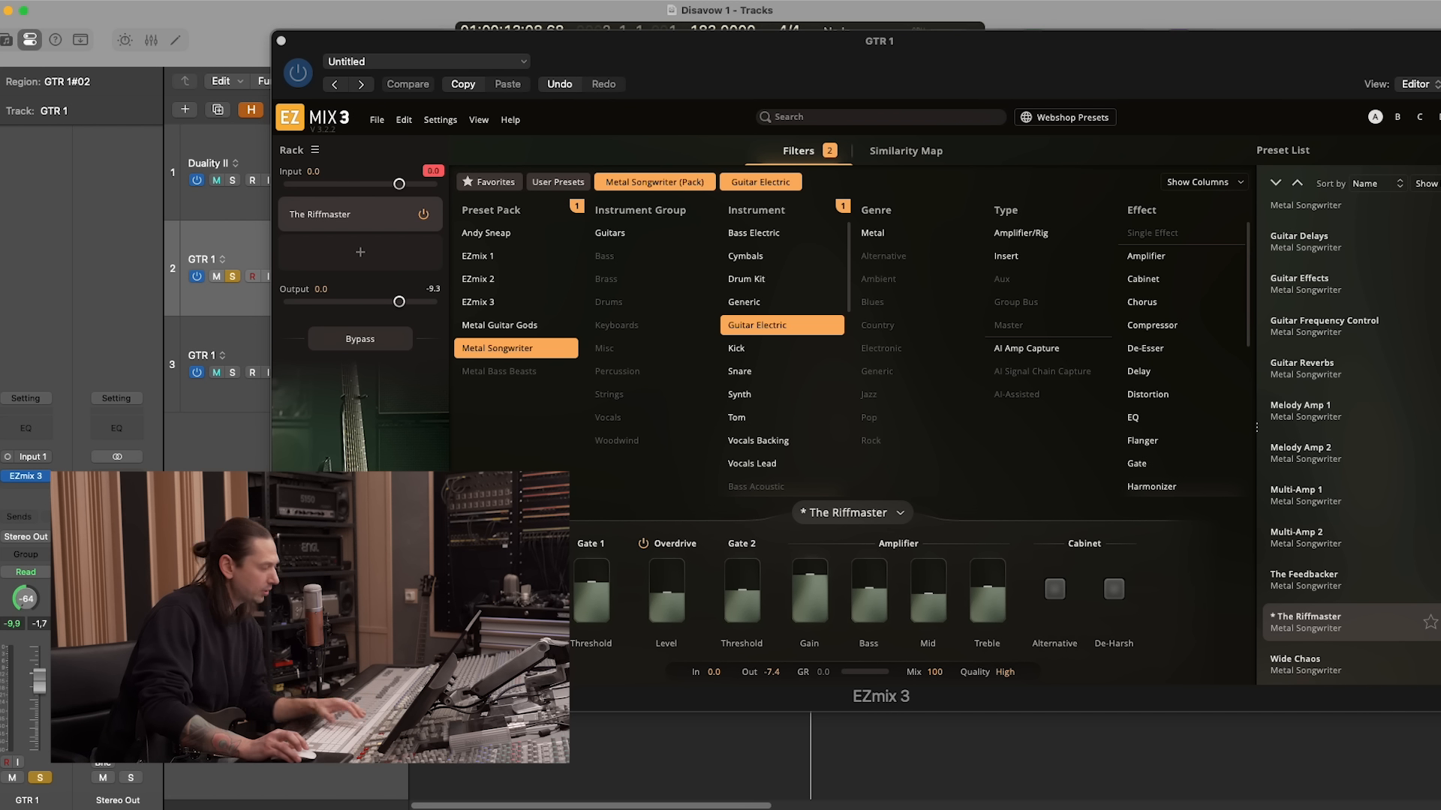
click(736, 593)
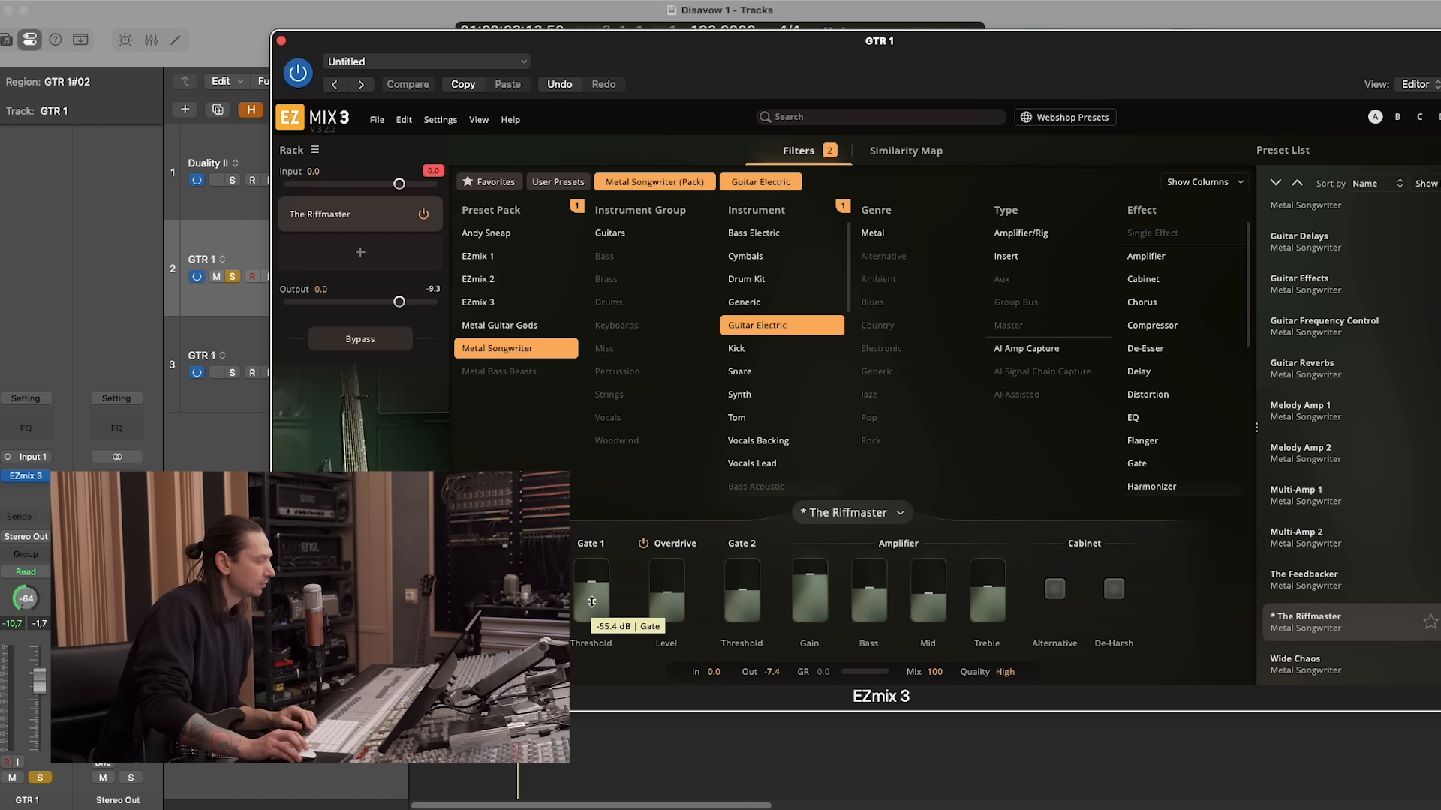
Play back the soloed GTR 1 track and reset its pan to center
key(space)
drag(433, 46, 608, 55)
alt+click(390, 276)
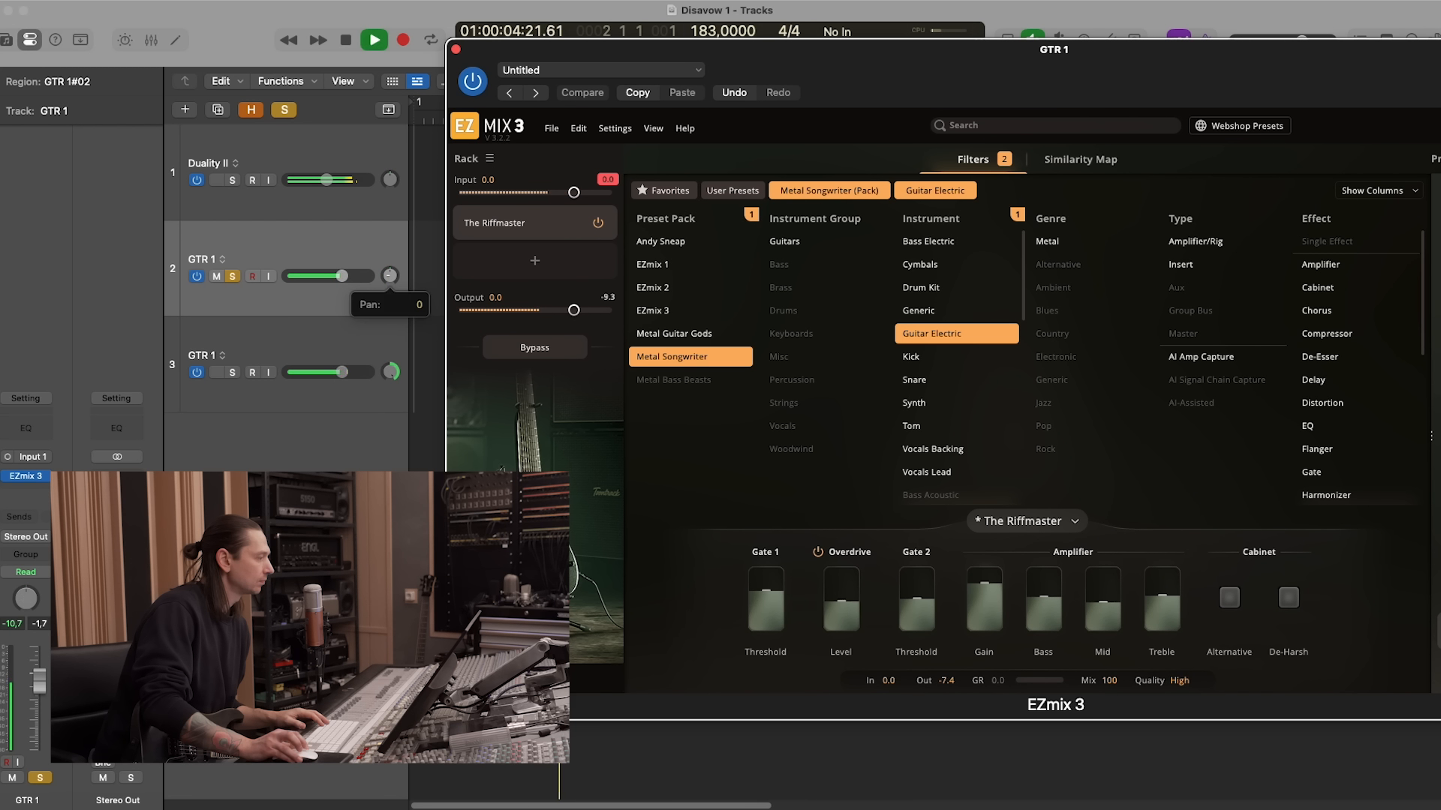
Try out The Riffmaster's Gate 1 threshold and Overdrive level while playing back the soloed guitar
click(773, 592)
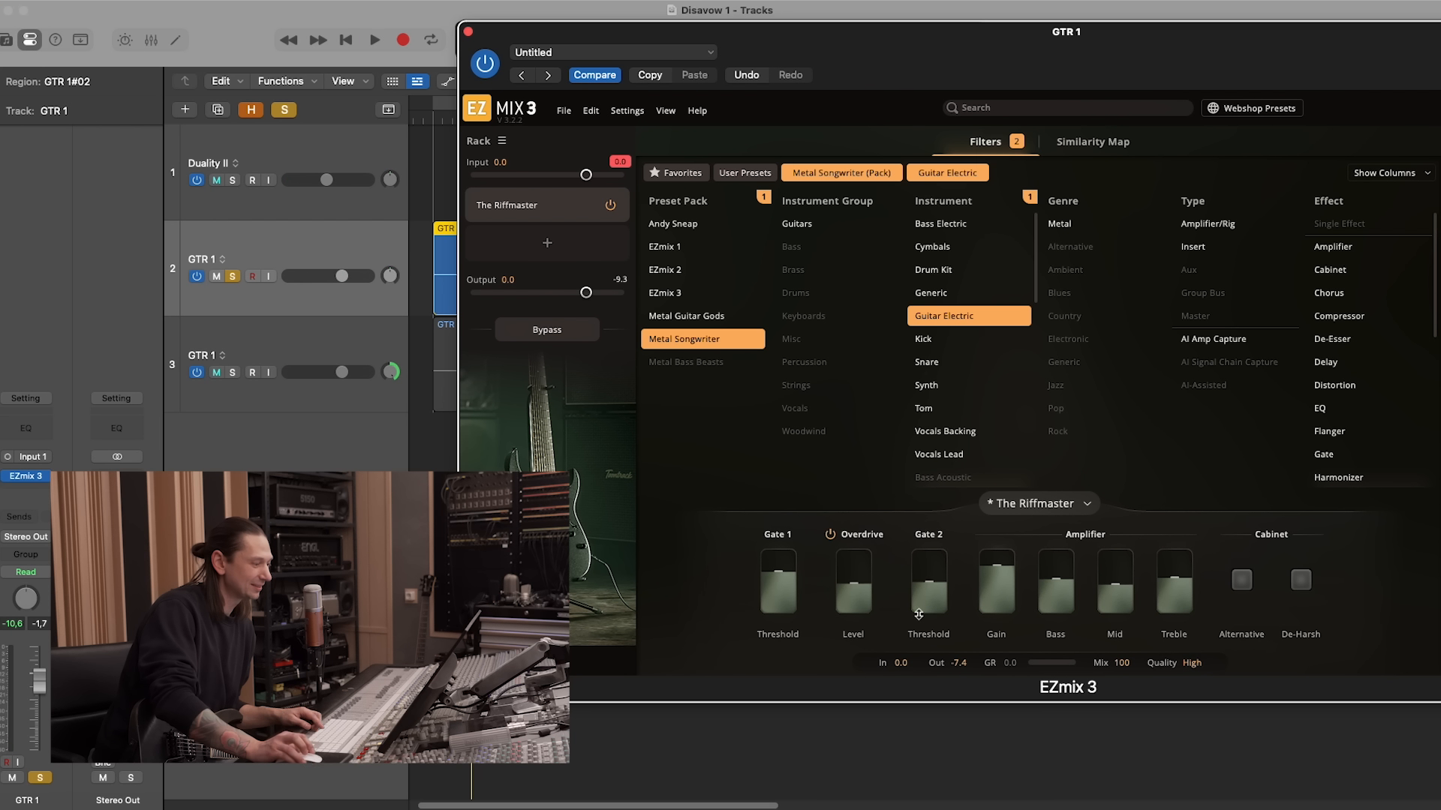
key(space)
drag(859, 586, 860, 570)
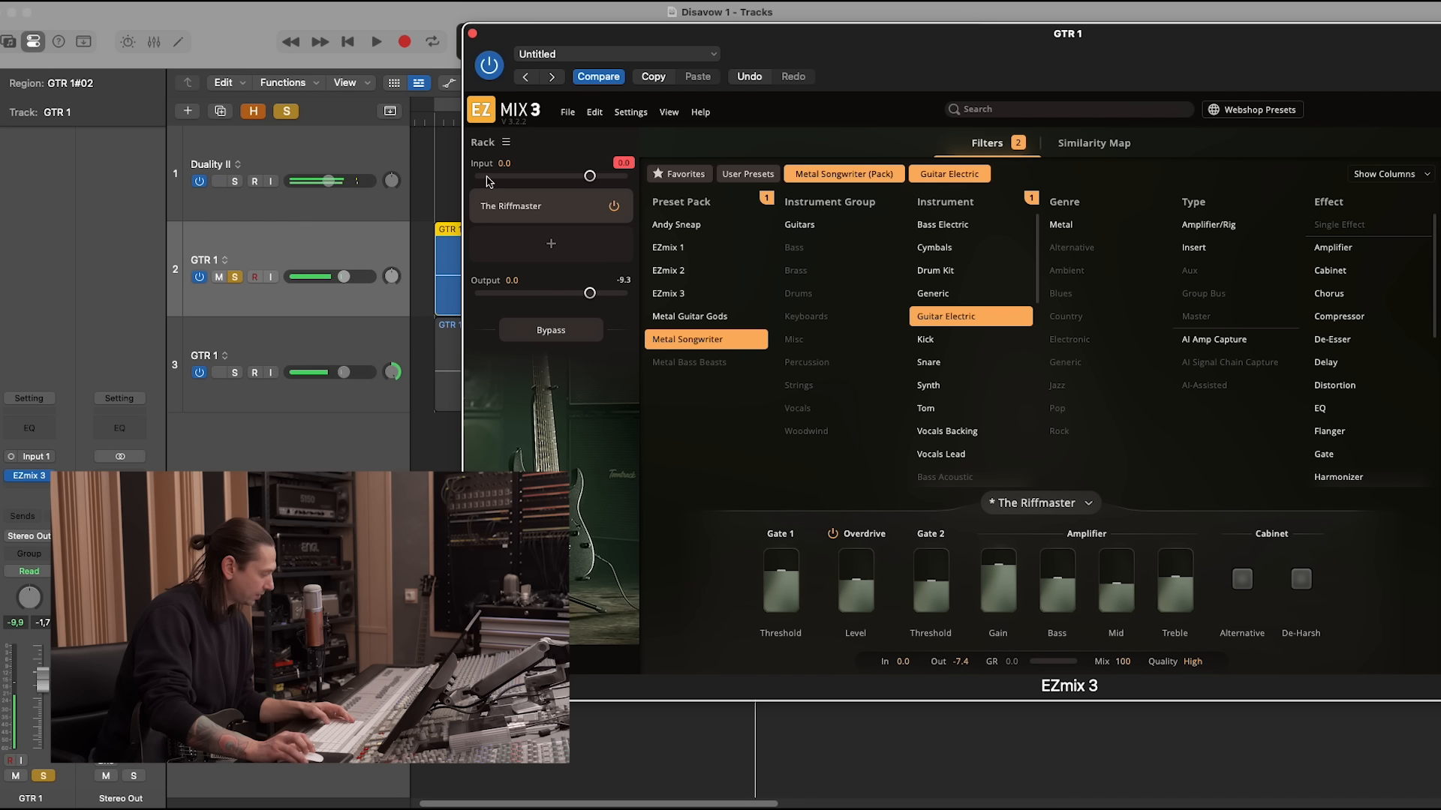
Close EZmix 3, copy the plugin to the second GTR 1 channel, and pan the first GTR 1 channel left
click(473, 34)
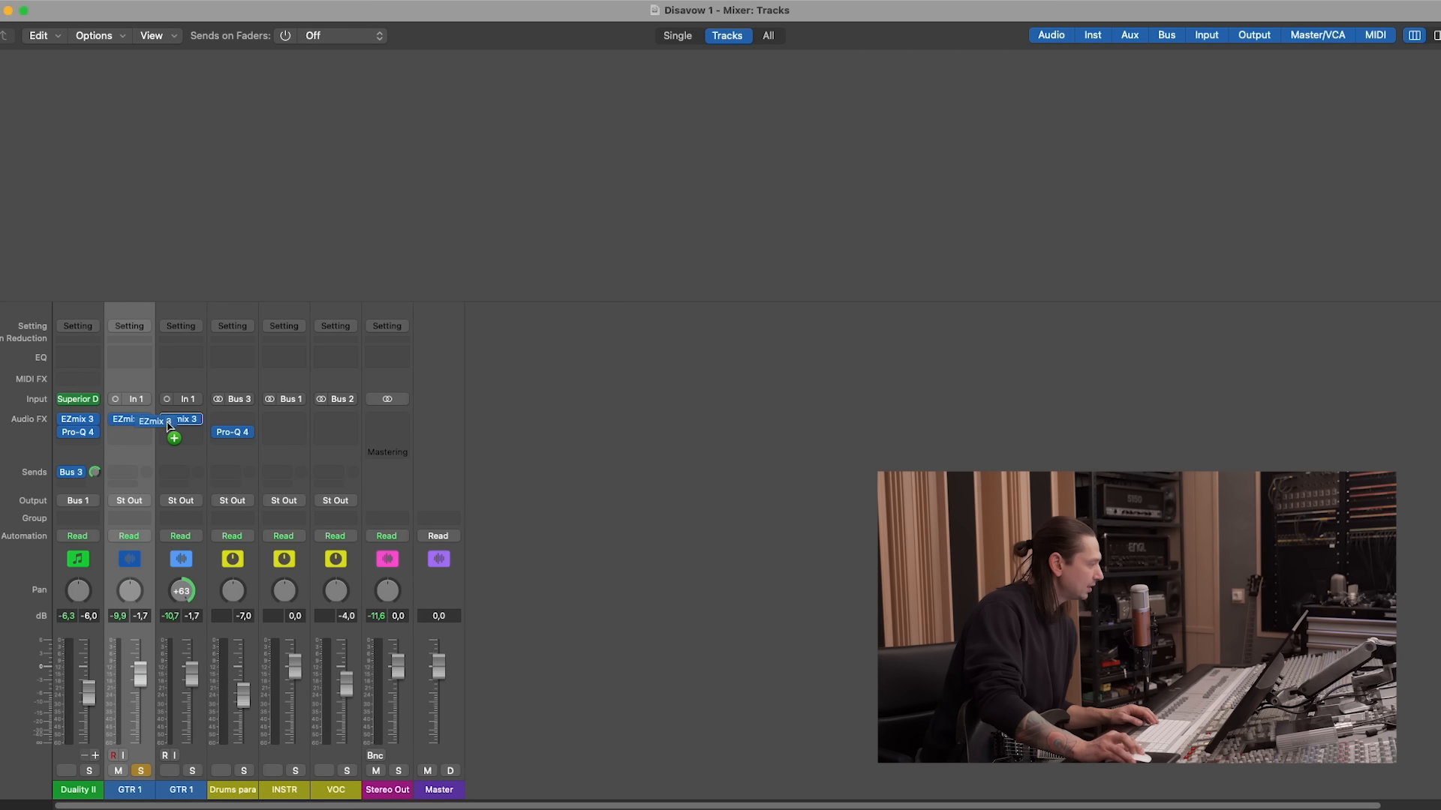
drag(137, 577, 136, 587)
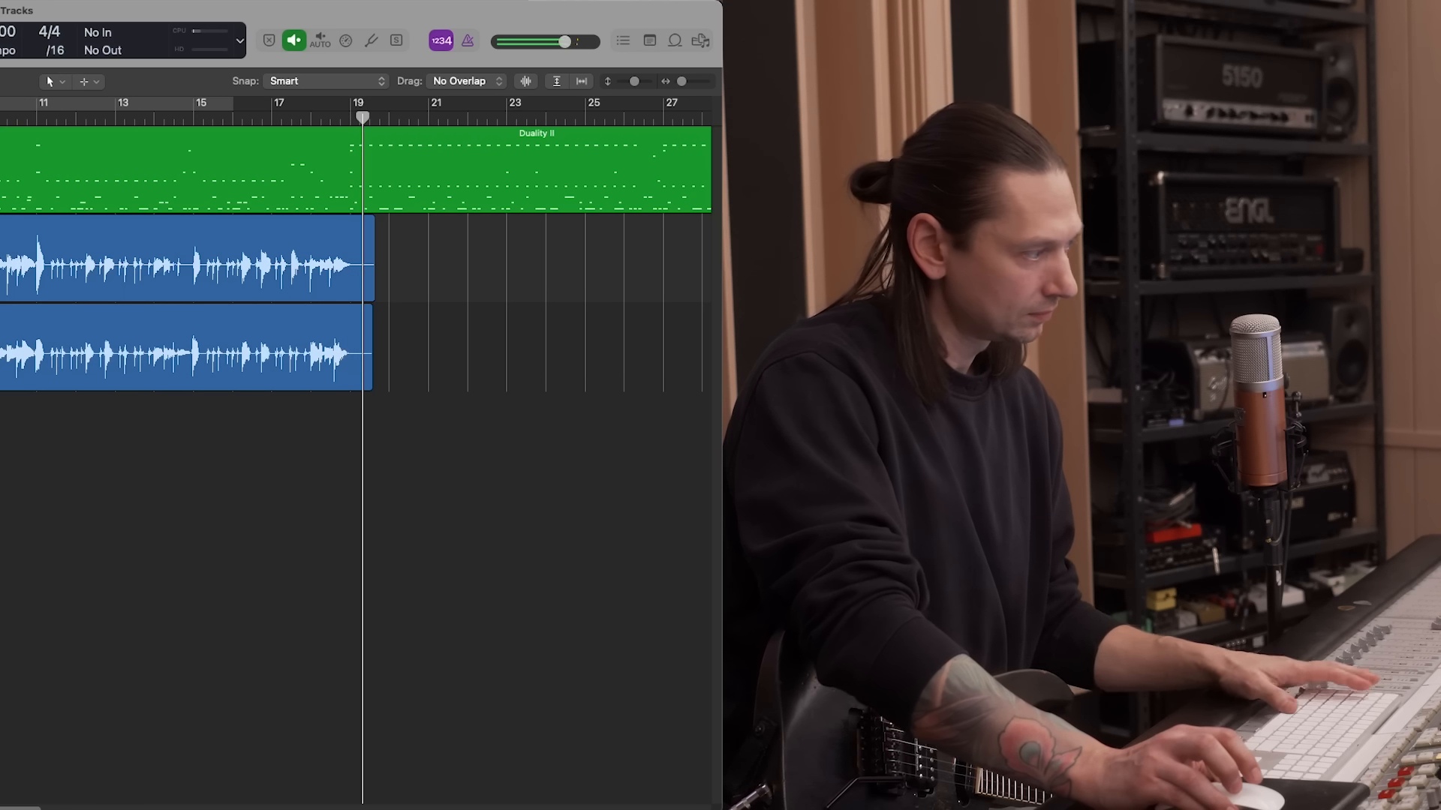
ctrl+alt+click(419, 276)
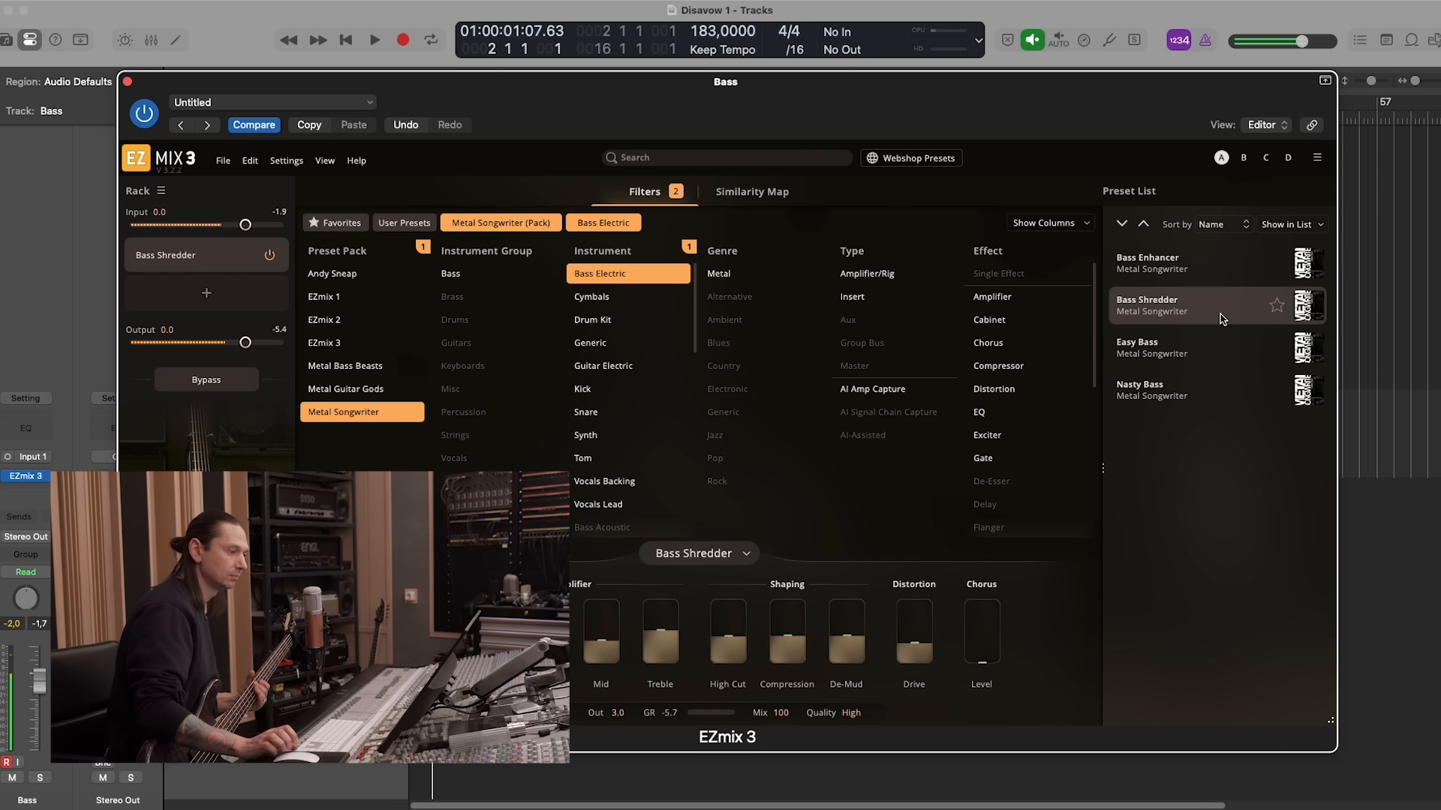
Audition the Easy Bass and Nasty Bass presets on the Bass track and return to Bass Shredder
click(1227, 358)
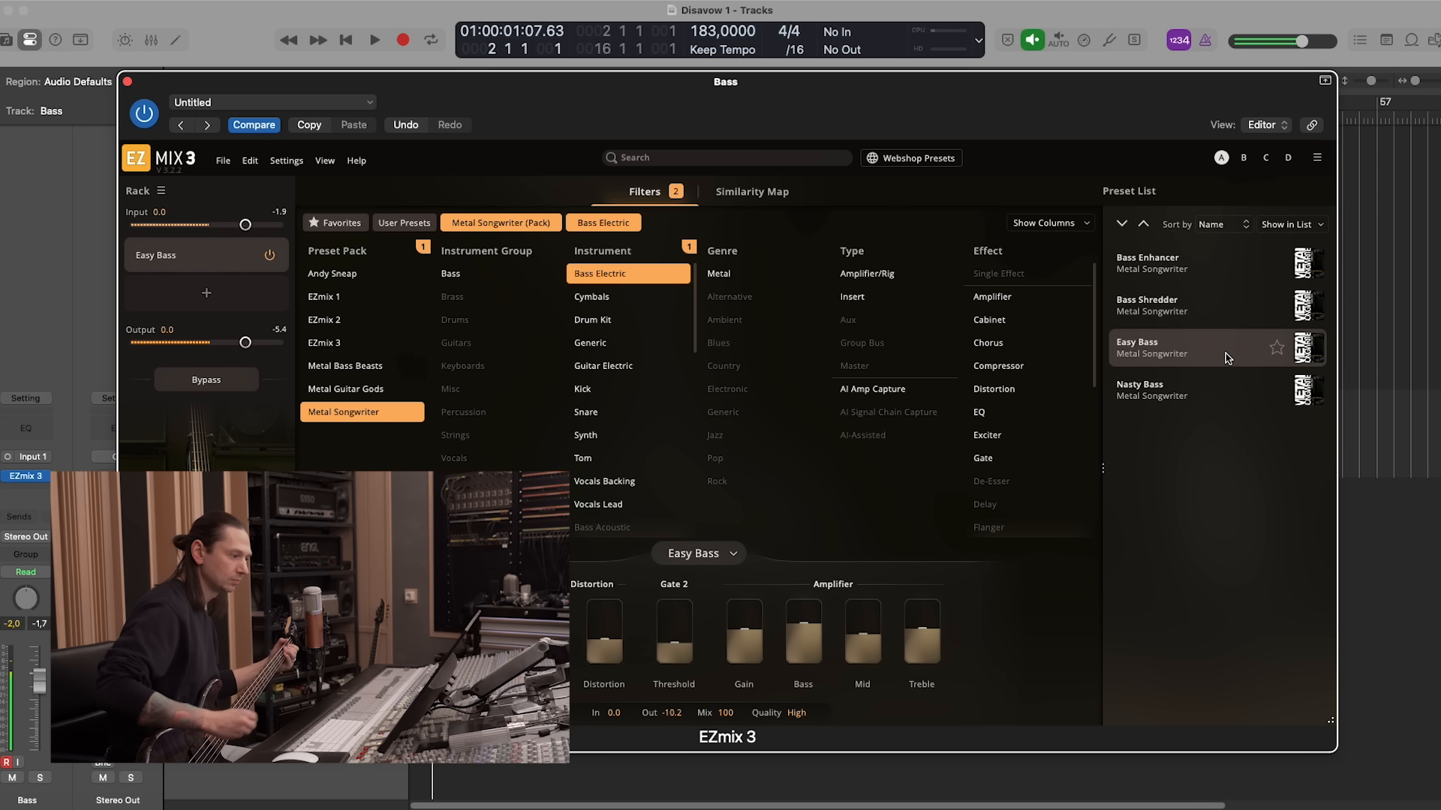
click(1227, 392)
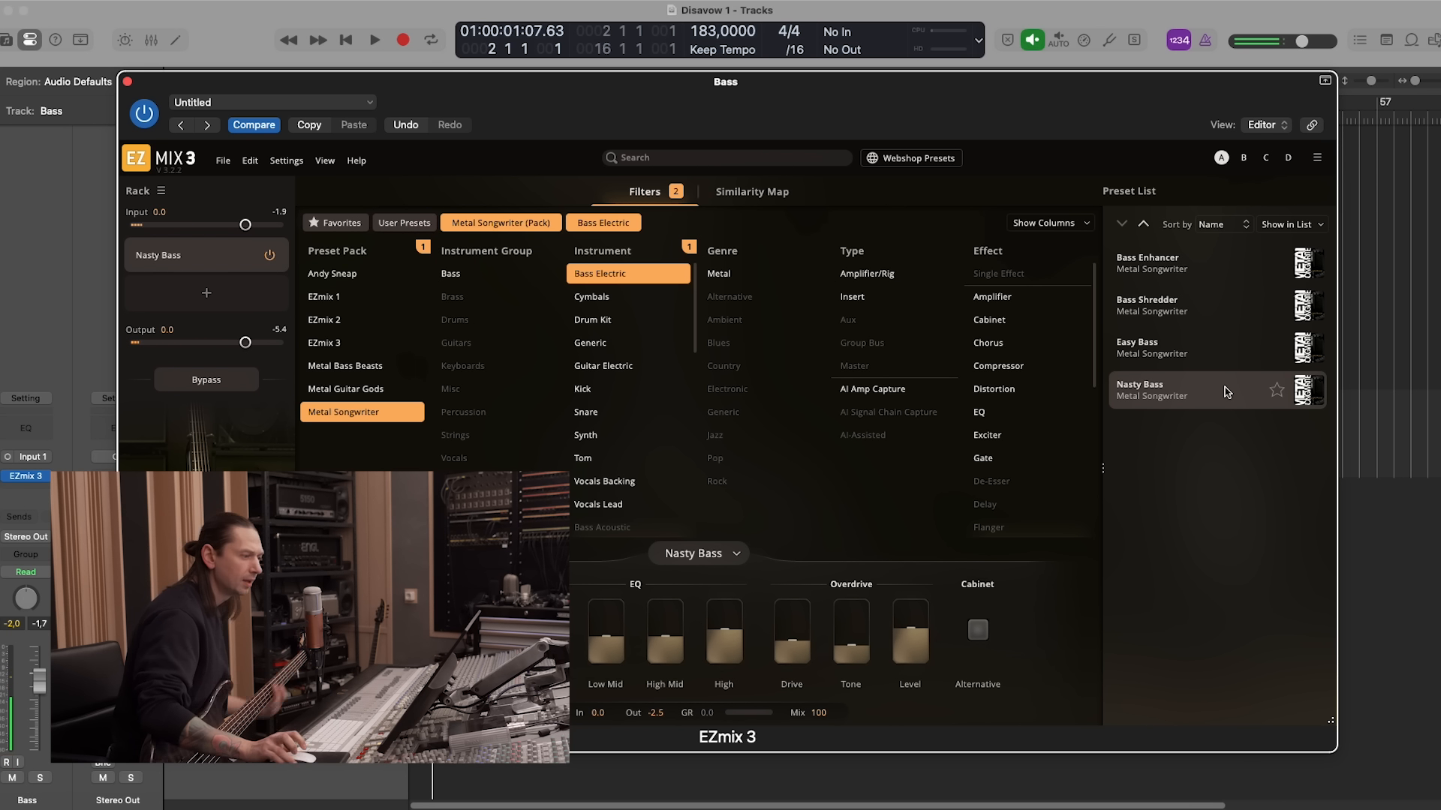
click(1217, 309)
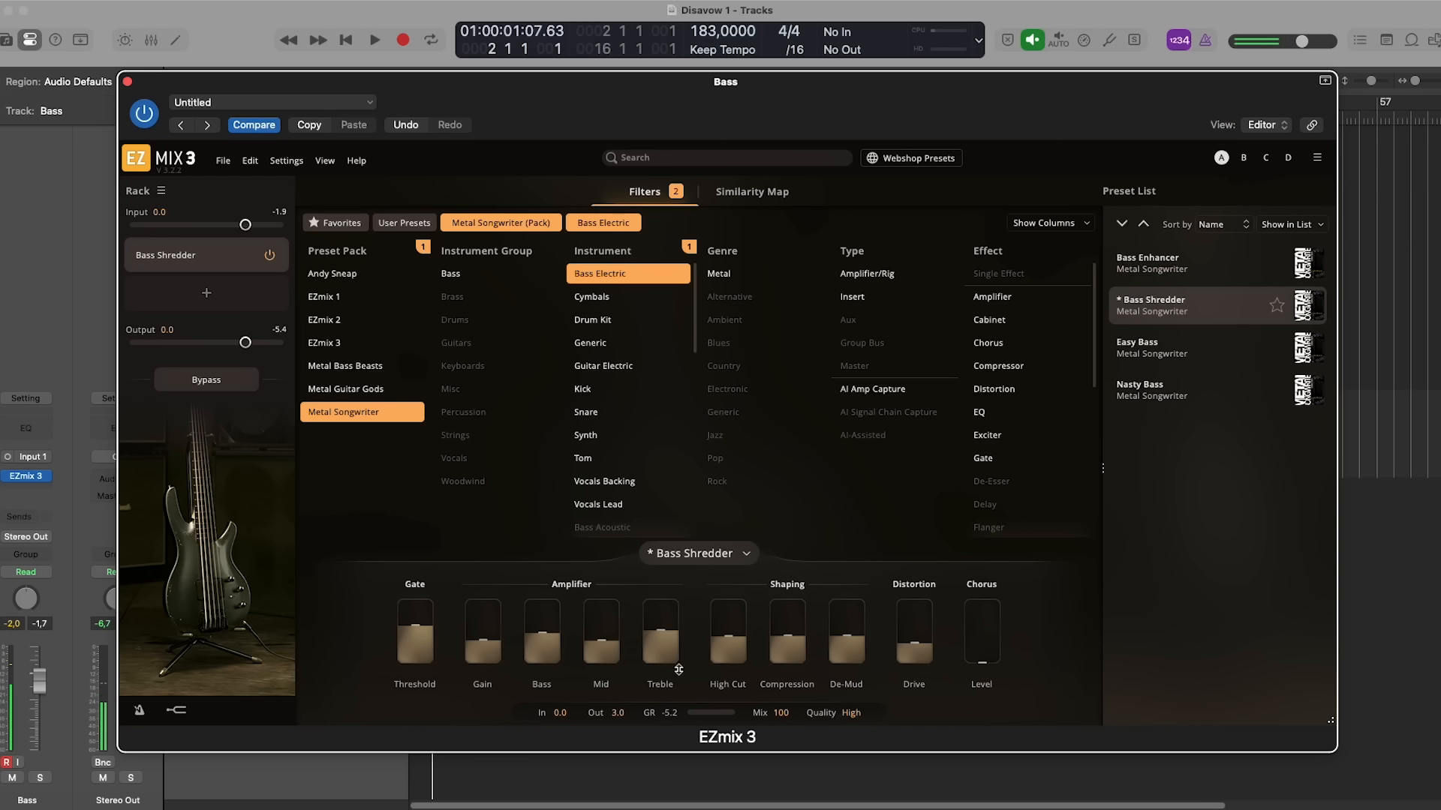
Raise Bass Shredder's distortion Drive and De-Mud amounts and set its Chorus level to 15%
drag(929, 646, 925, 608)
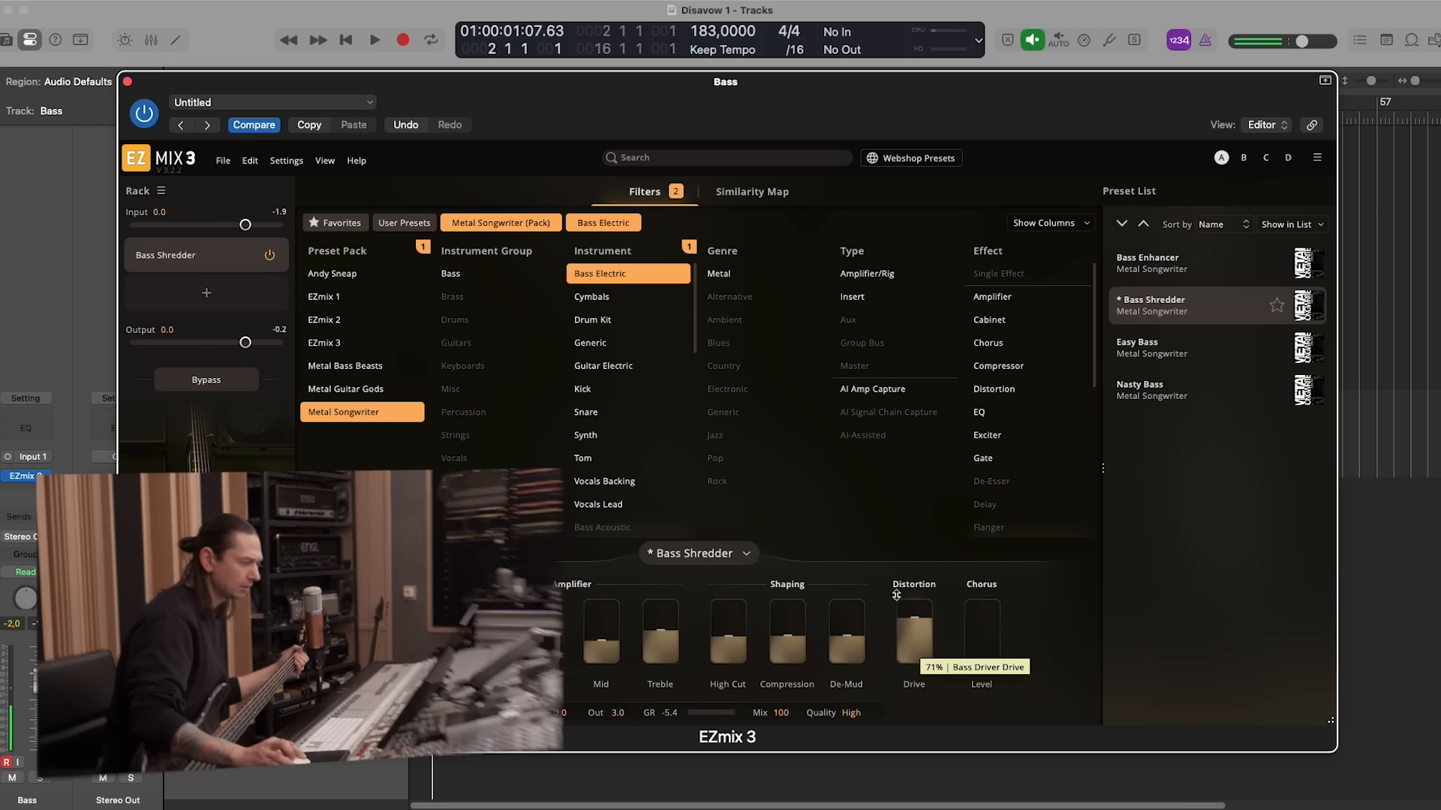
drag(857, 632, 849, 596)
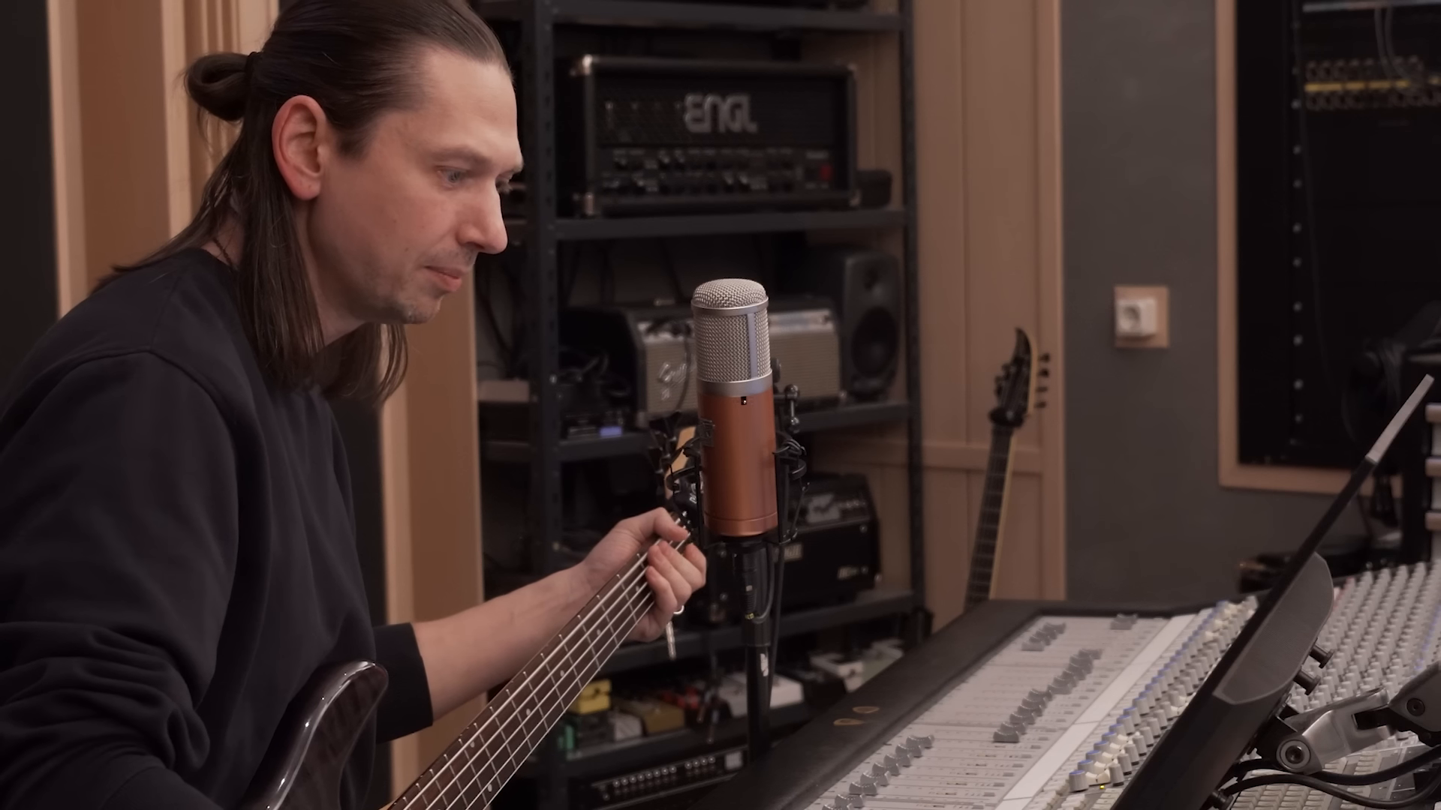
drag(995, 645, 994, 636)
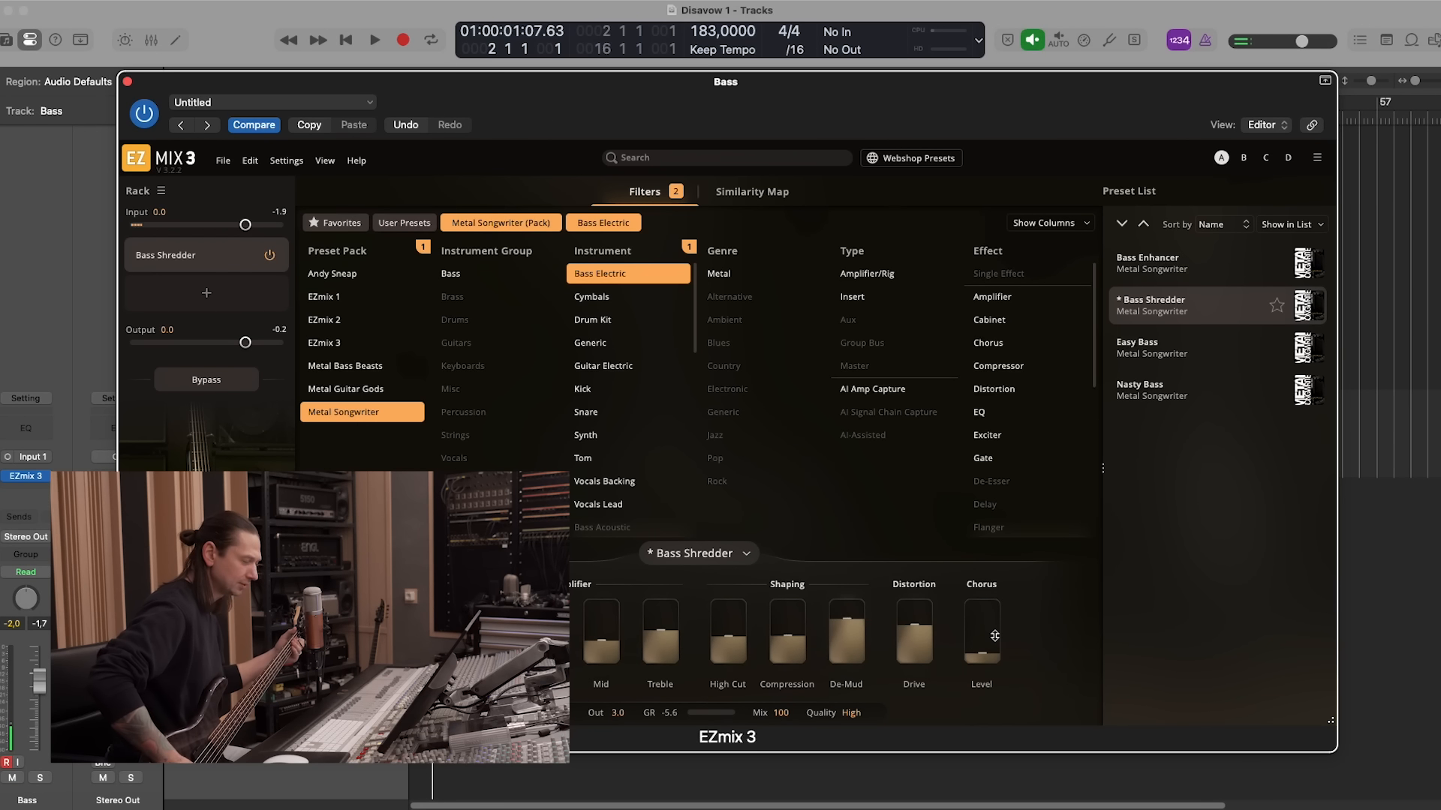
mouse_move(994, 634)
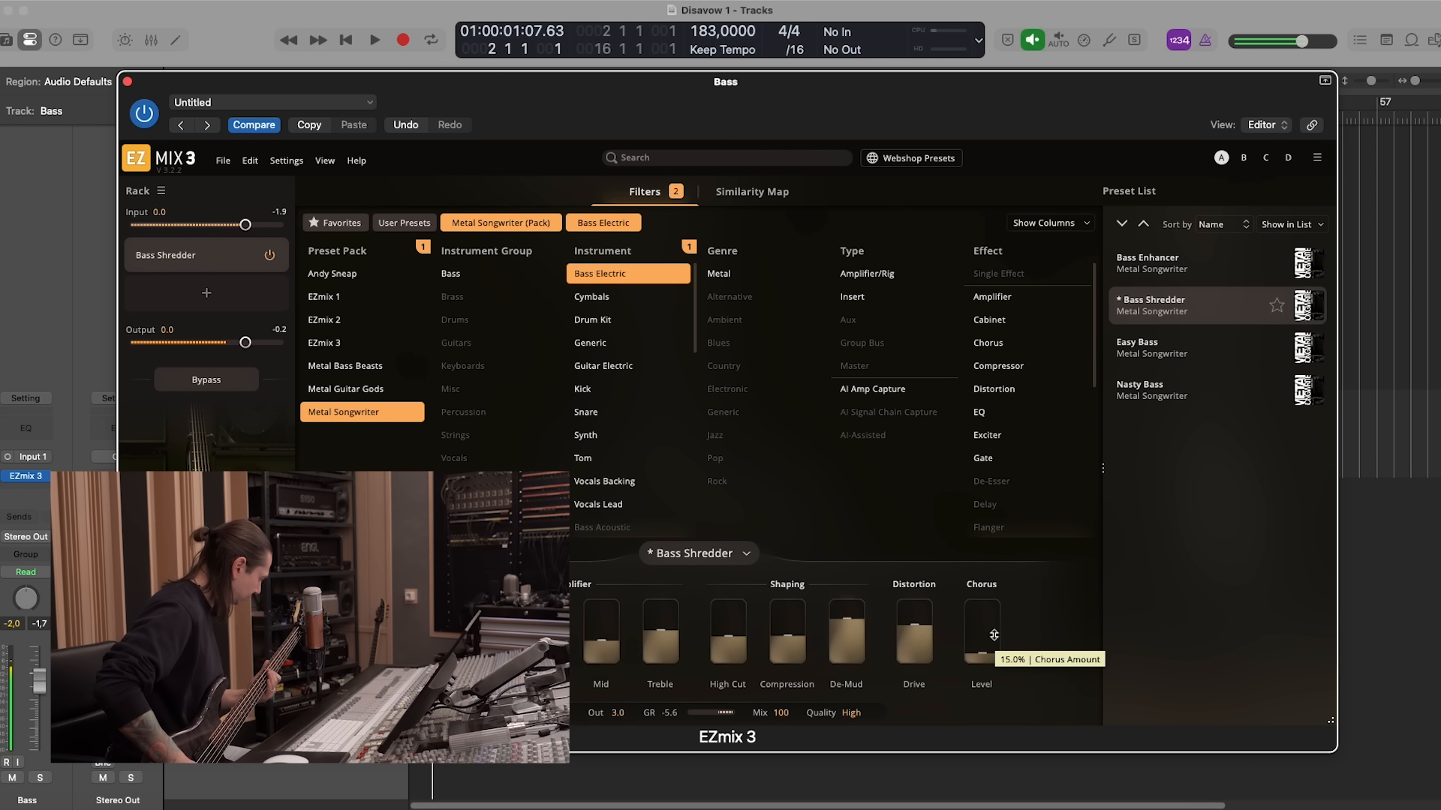
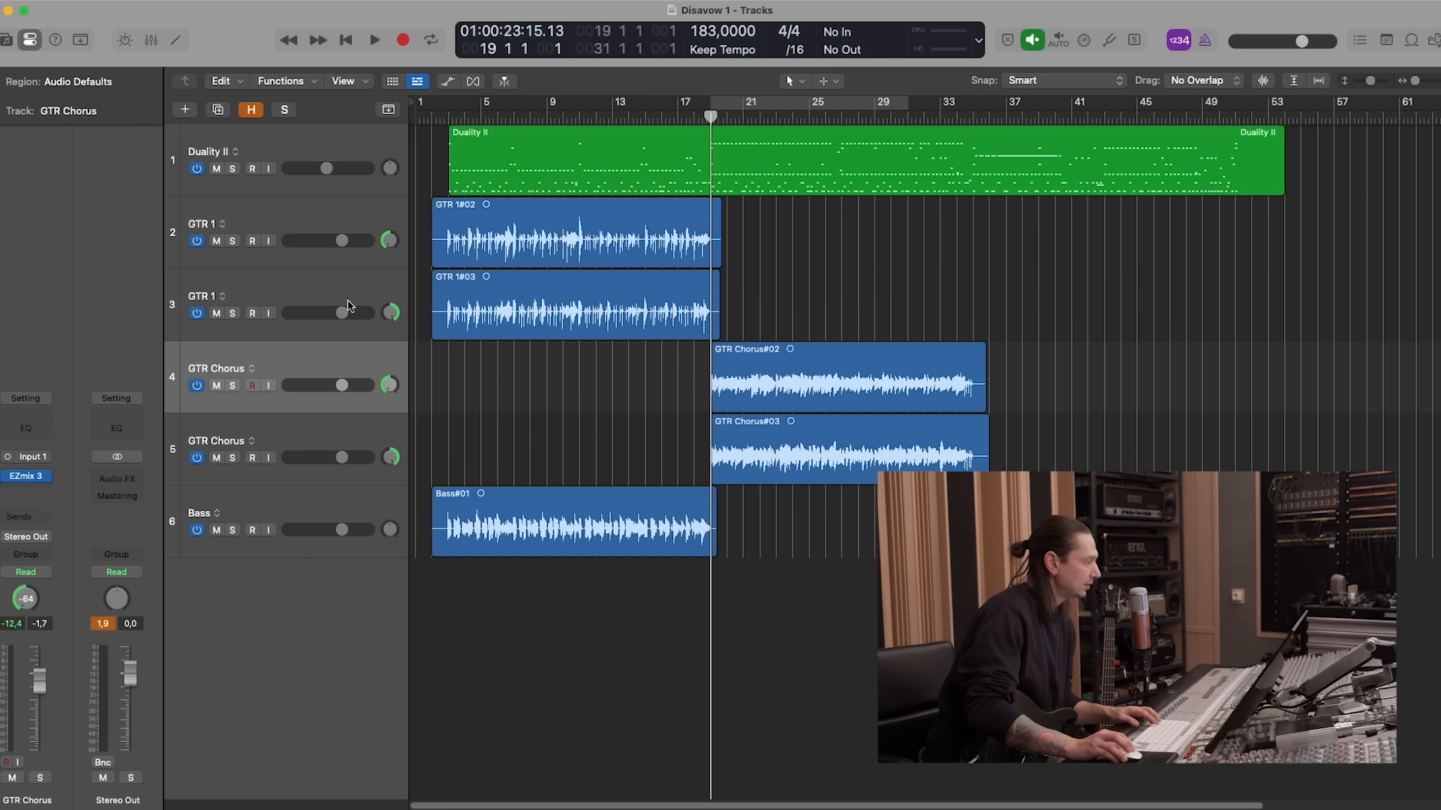
Play back the chorus from bar 19 and group the two GTR 1 and two GTR Chorus tracks into a summing track stack
key(space)
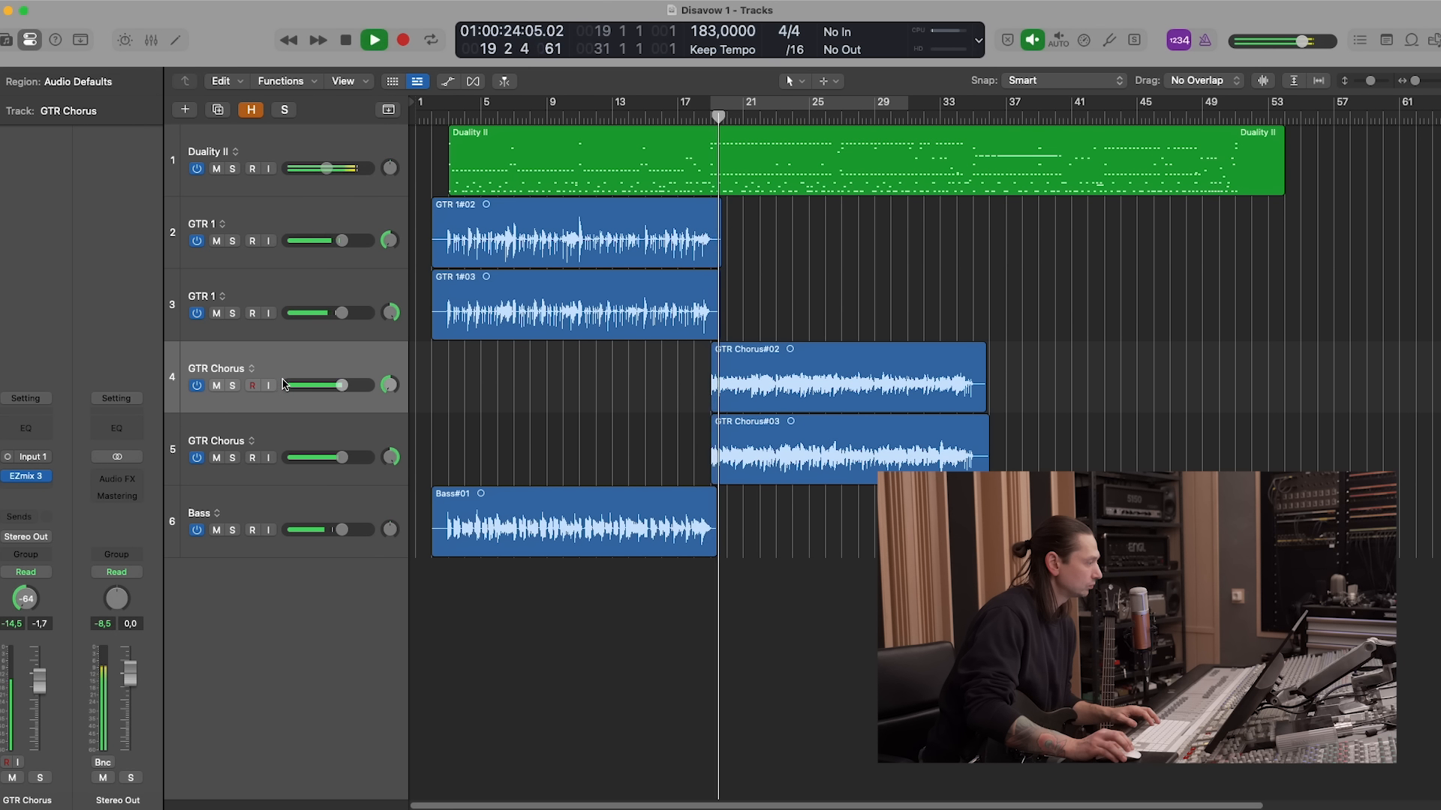
shift+click(297, 439)
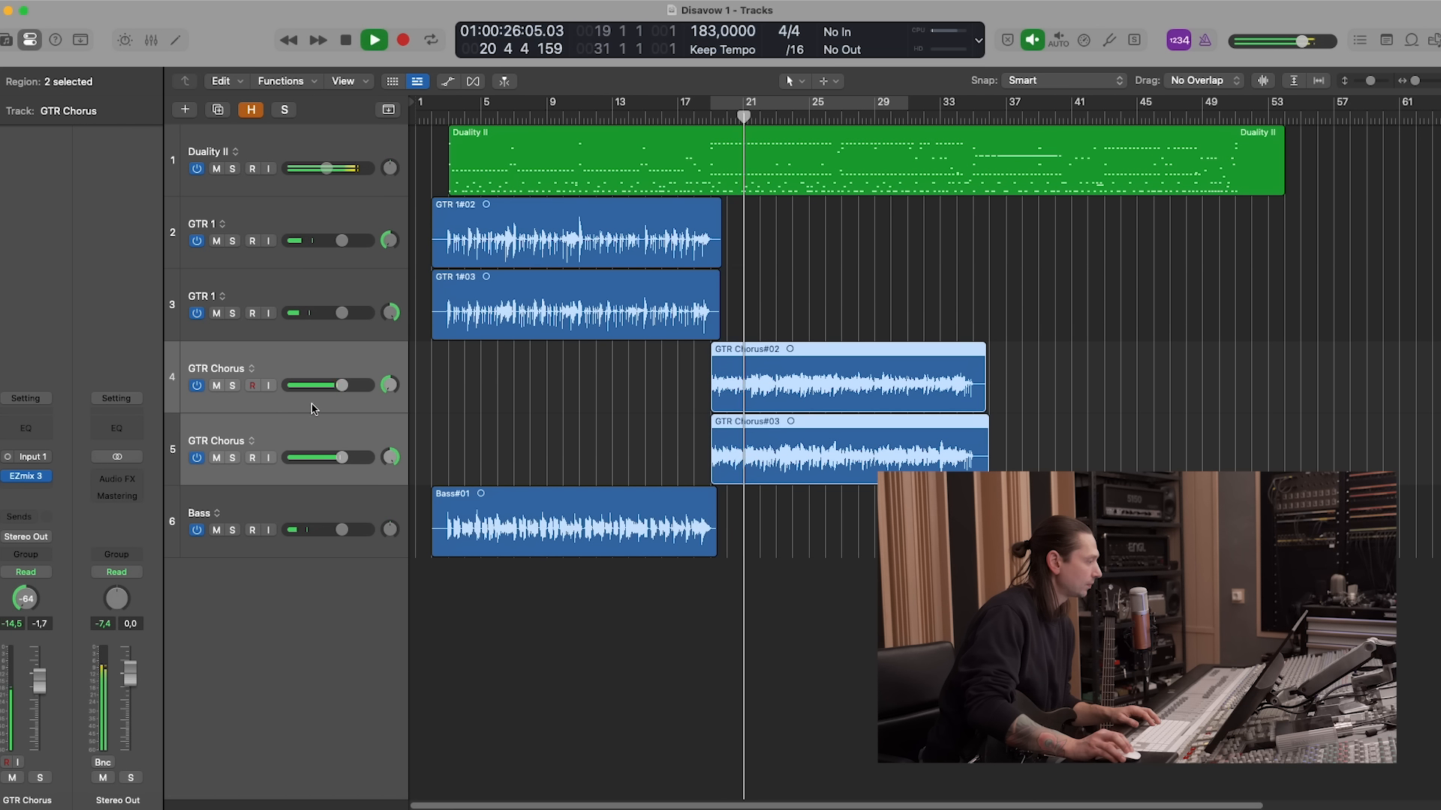
scroll(624, 421, down, 1)
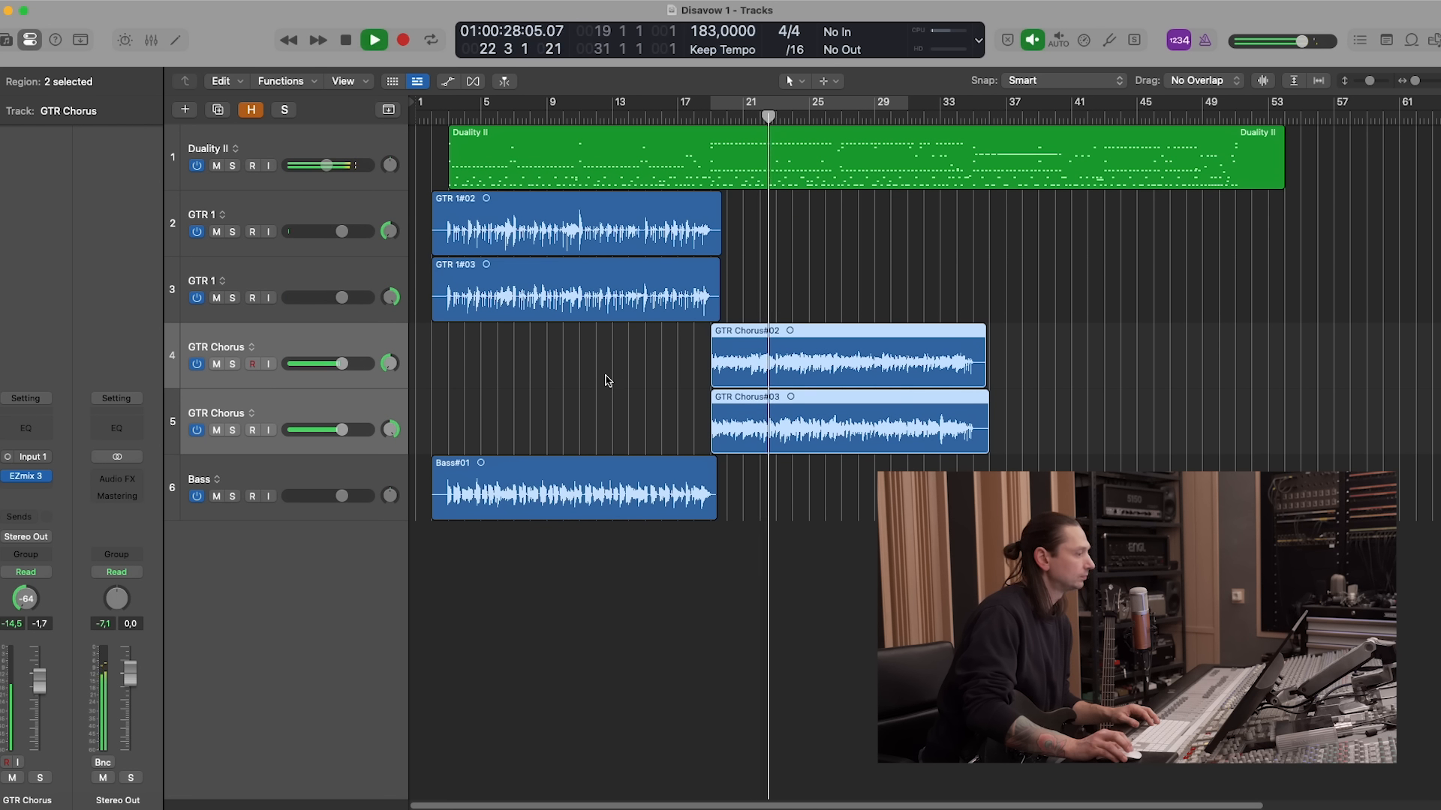
scroll(616, 380, right, 1)
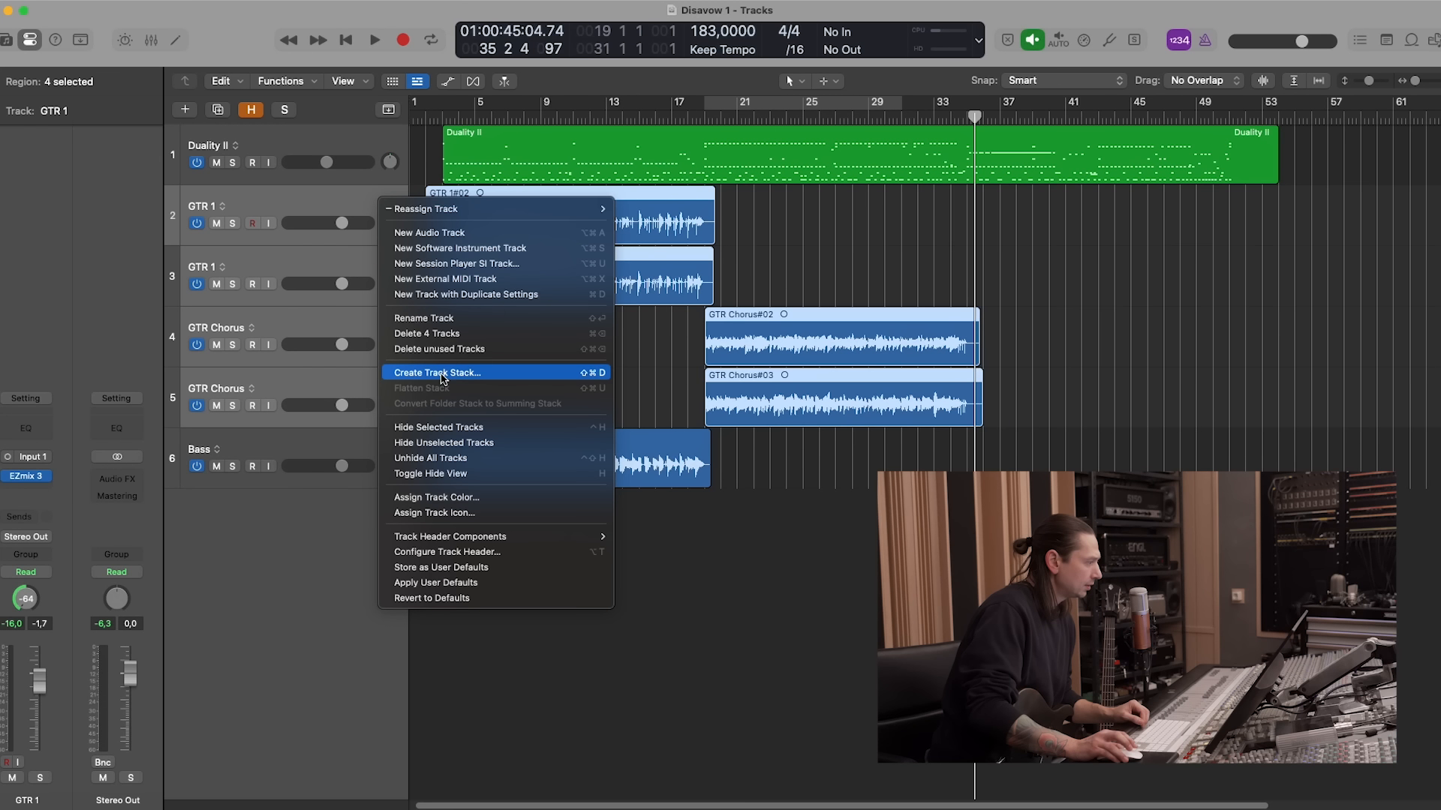
click(455, 373)
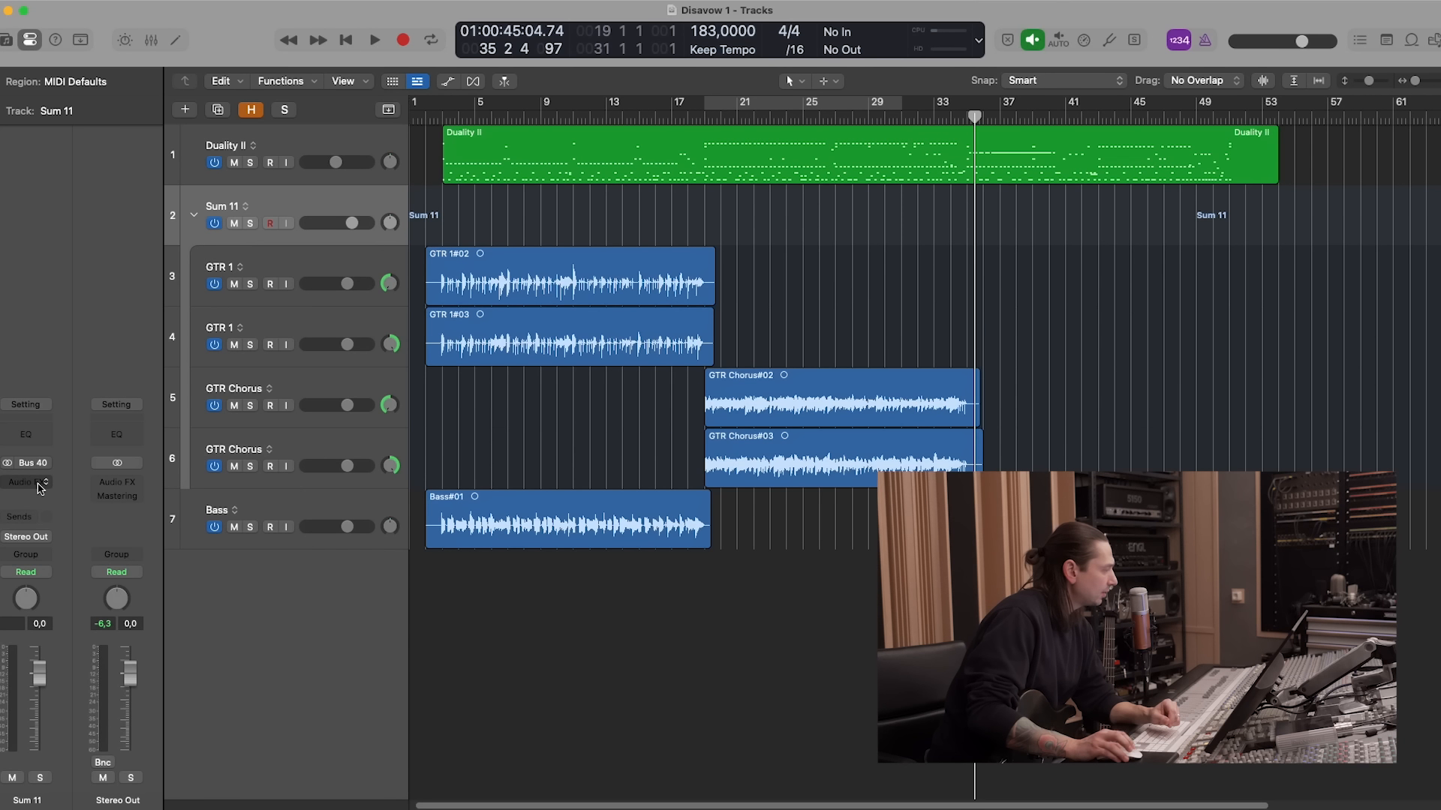
Insert EZmix 3 on the guitar stack and load the Guitar Frequency Control preset
click(41, 487)
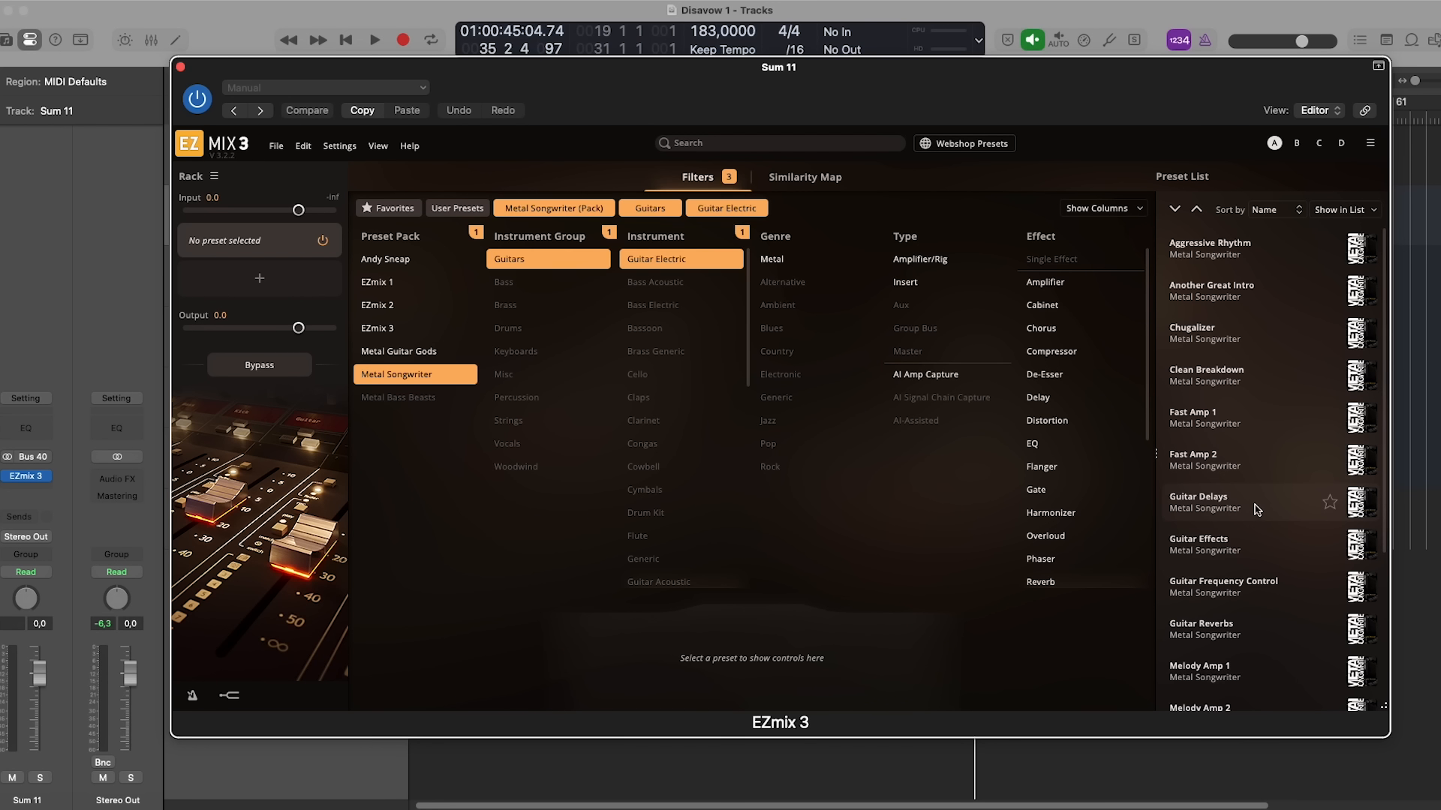
click(1252, 592)
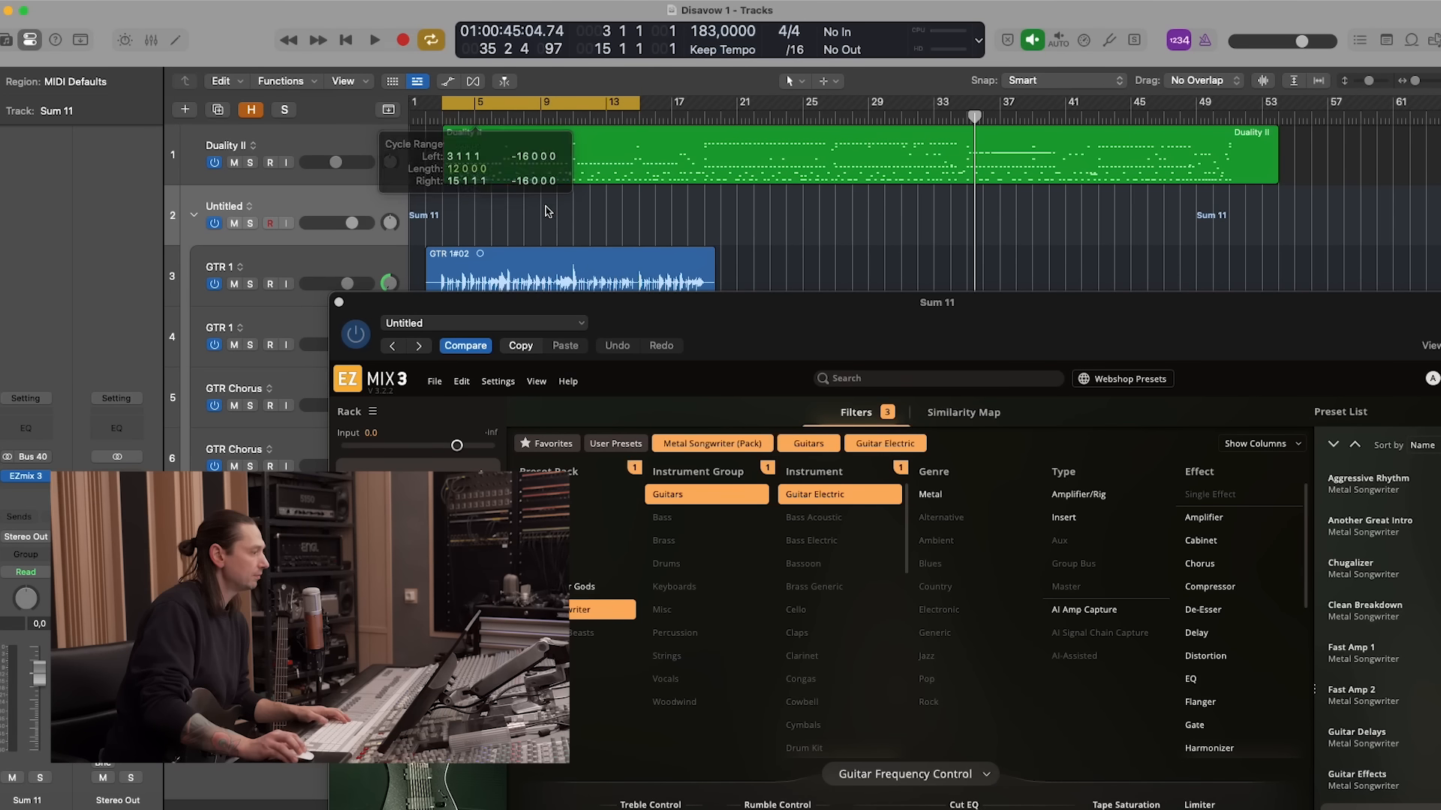
Loop bars 3 to 15 with the guitar stack soloed and set the Cut EQ High 3 to -2.1 dB
key(space)
drag(784, 302, 776, 104)
click(40, 778)
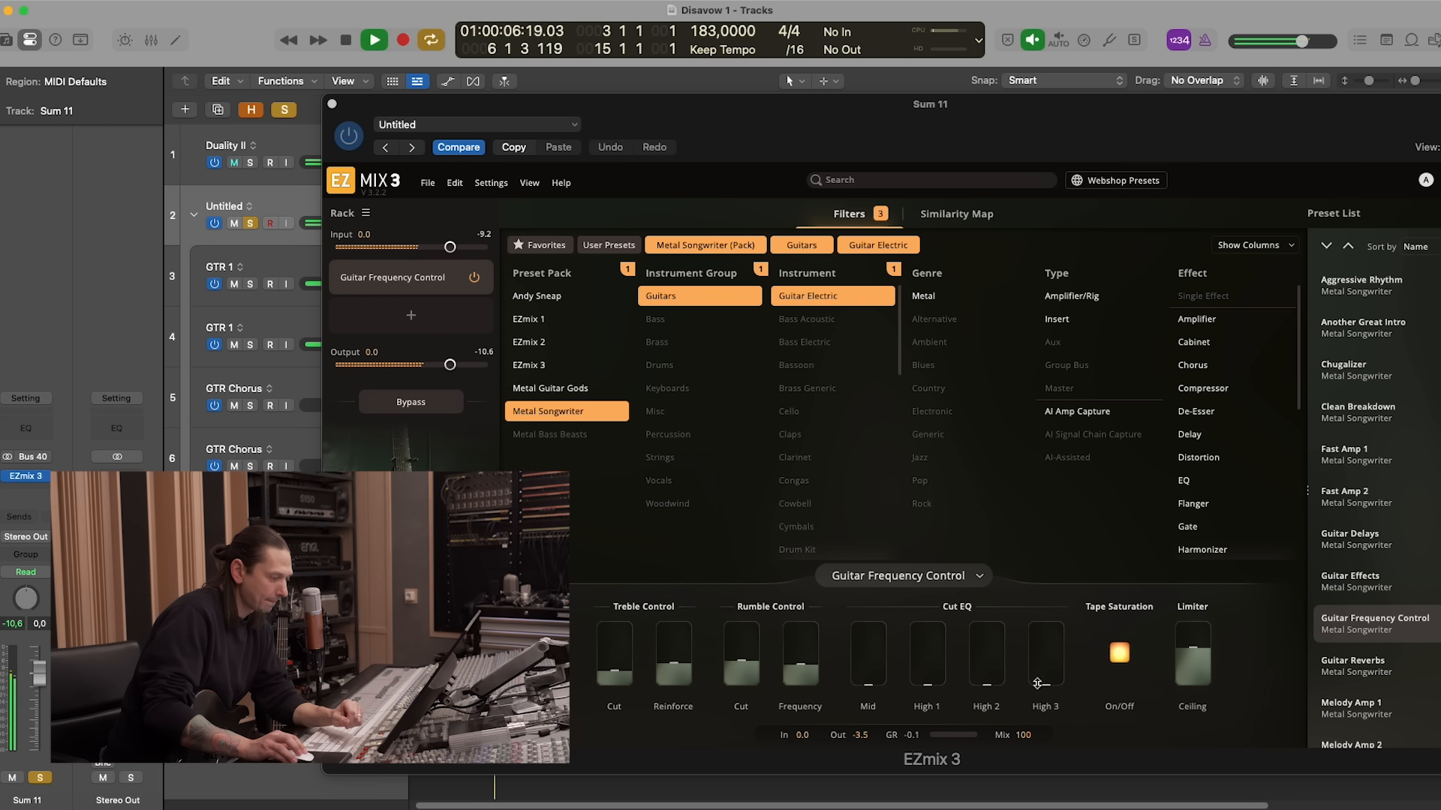
drag(1038, 684, 1040, 647)
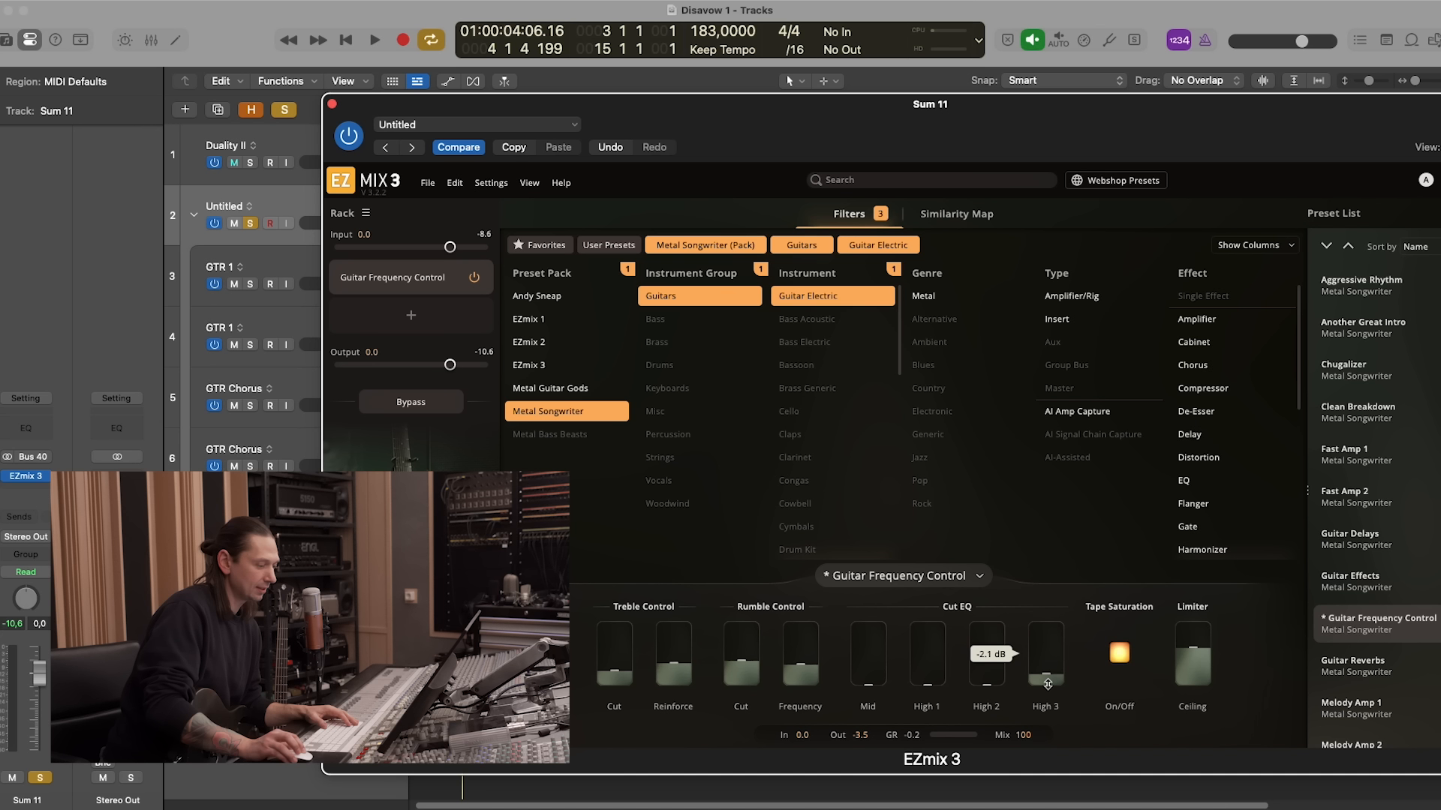
Raise the guitar stack's Cut EQ High 3 and lower the Limiter Ceiling fully while auditioning the loop
key(space)
drag(1046, 689, 1048, 636)
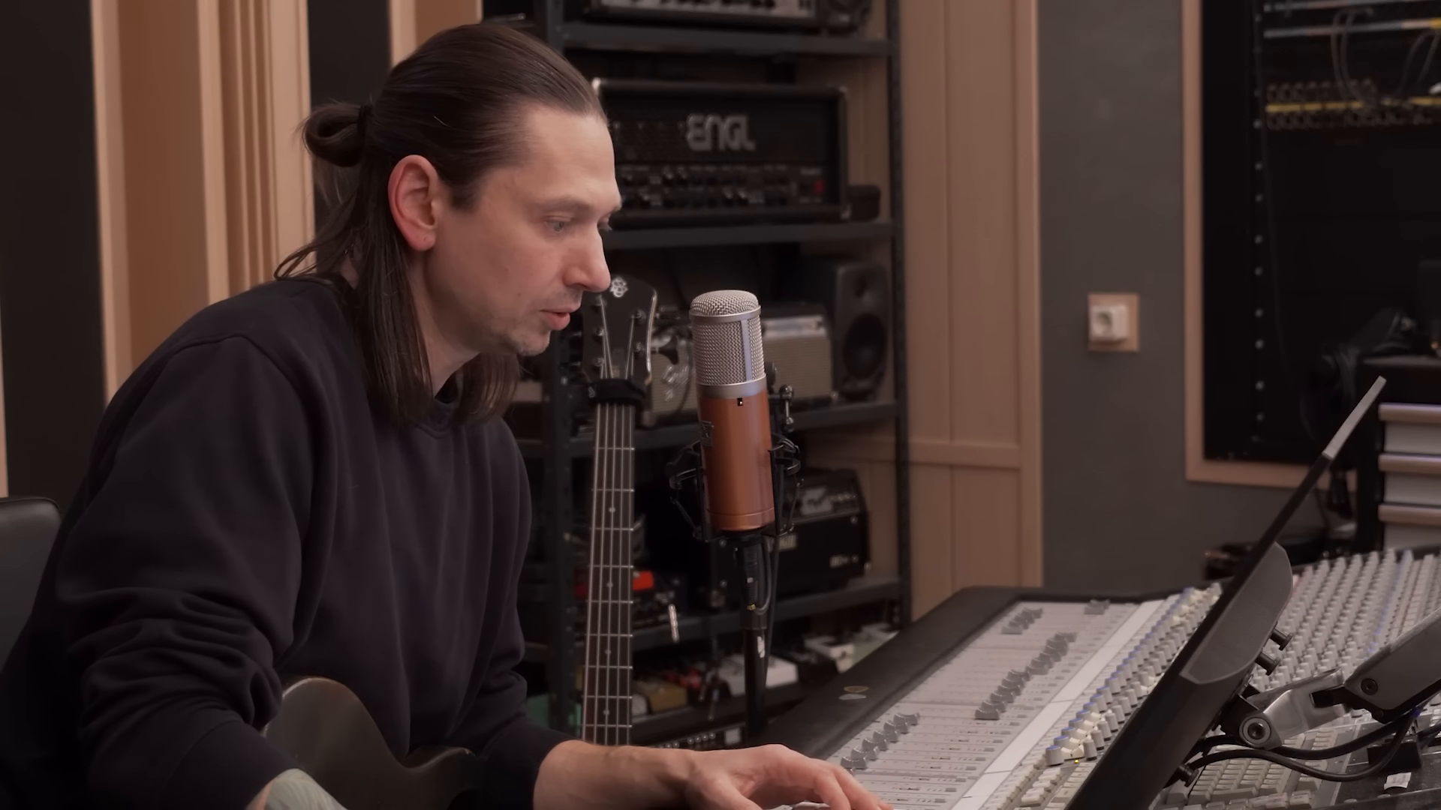
drag(1192, 647, 1192, 684)
key(space)
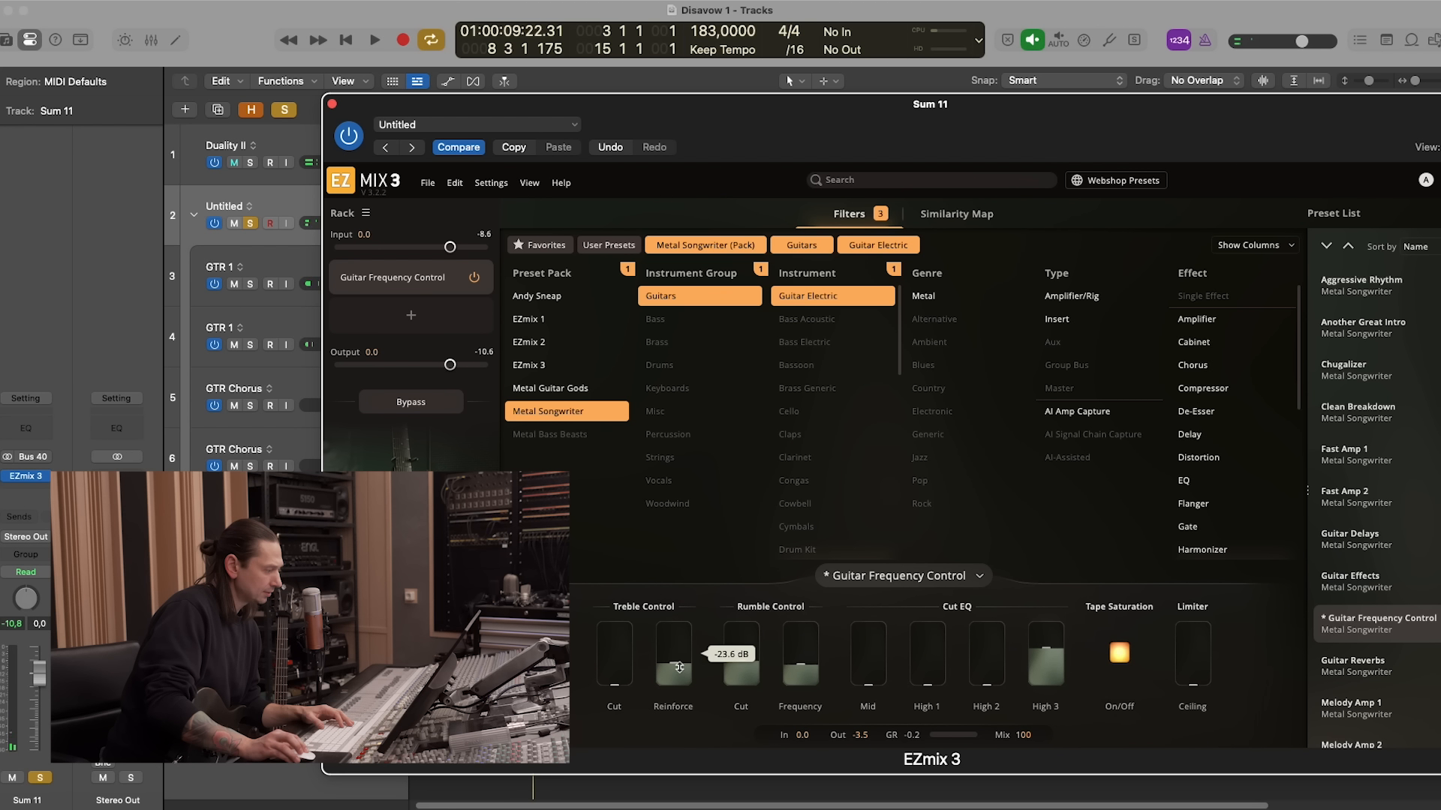
Audition the soloed guitar stack from bar 3 and pull its Rumble Control Cut down
key(space)
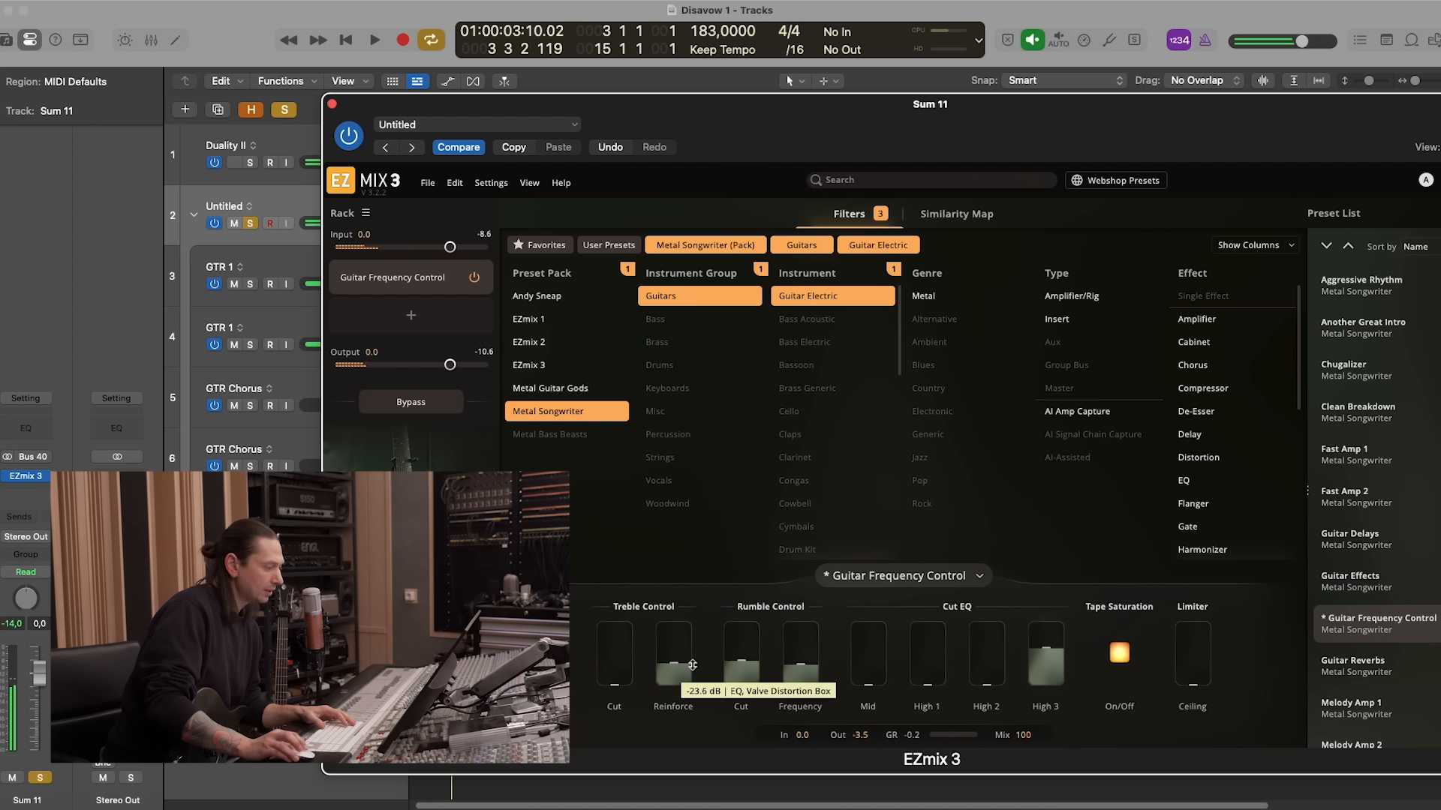
key(space)
drag(740, 665, 740, 759)
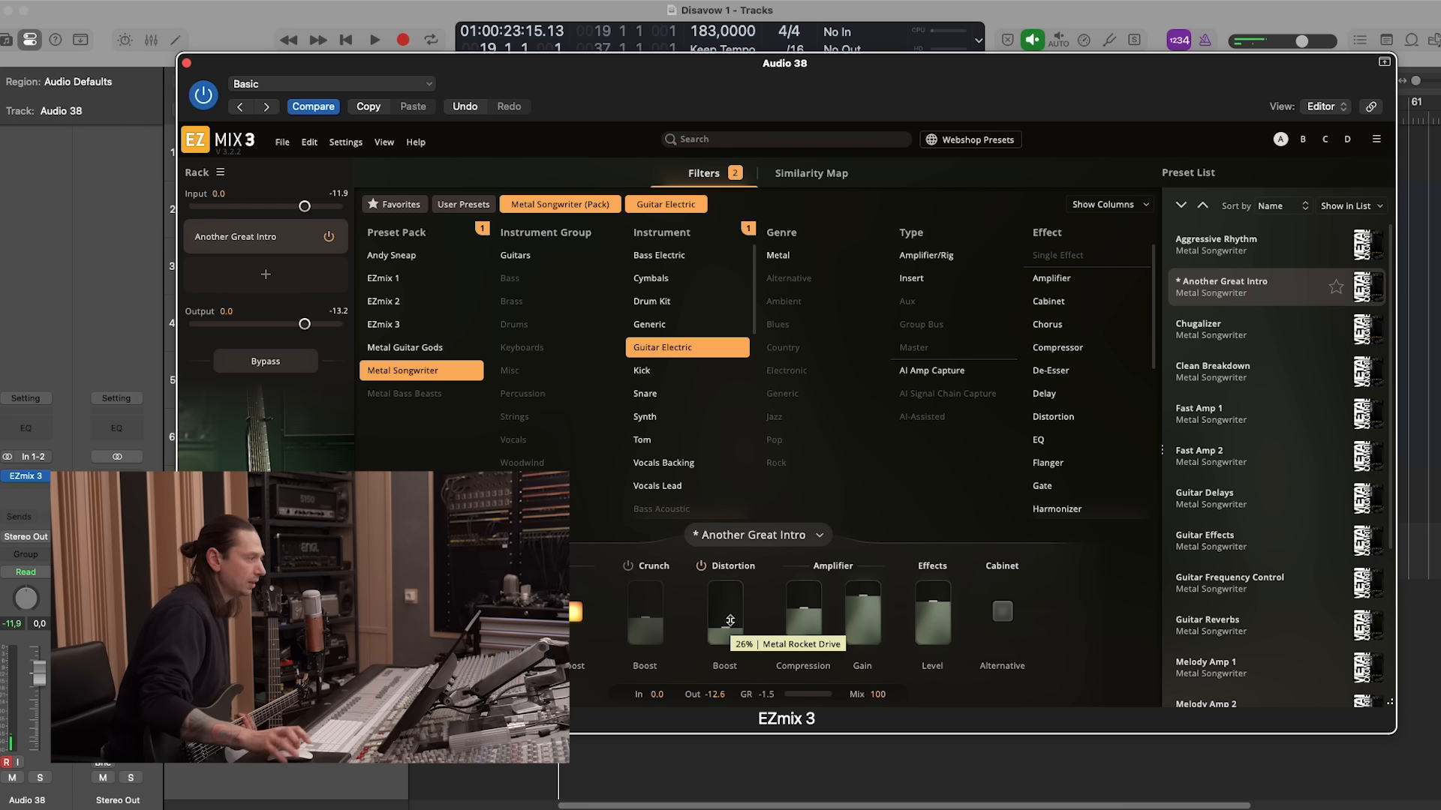
Solo the Audio 38 track and add the Wide Chaos preset after Another Great Intro in its EZmix 3 rack
click(187, 62)
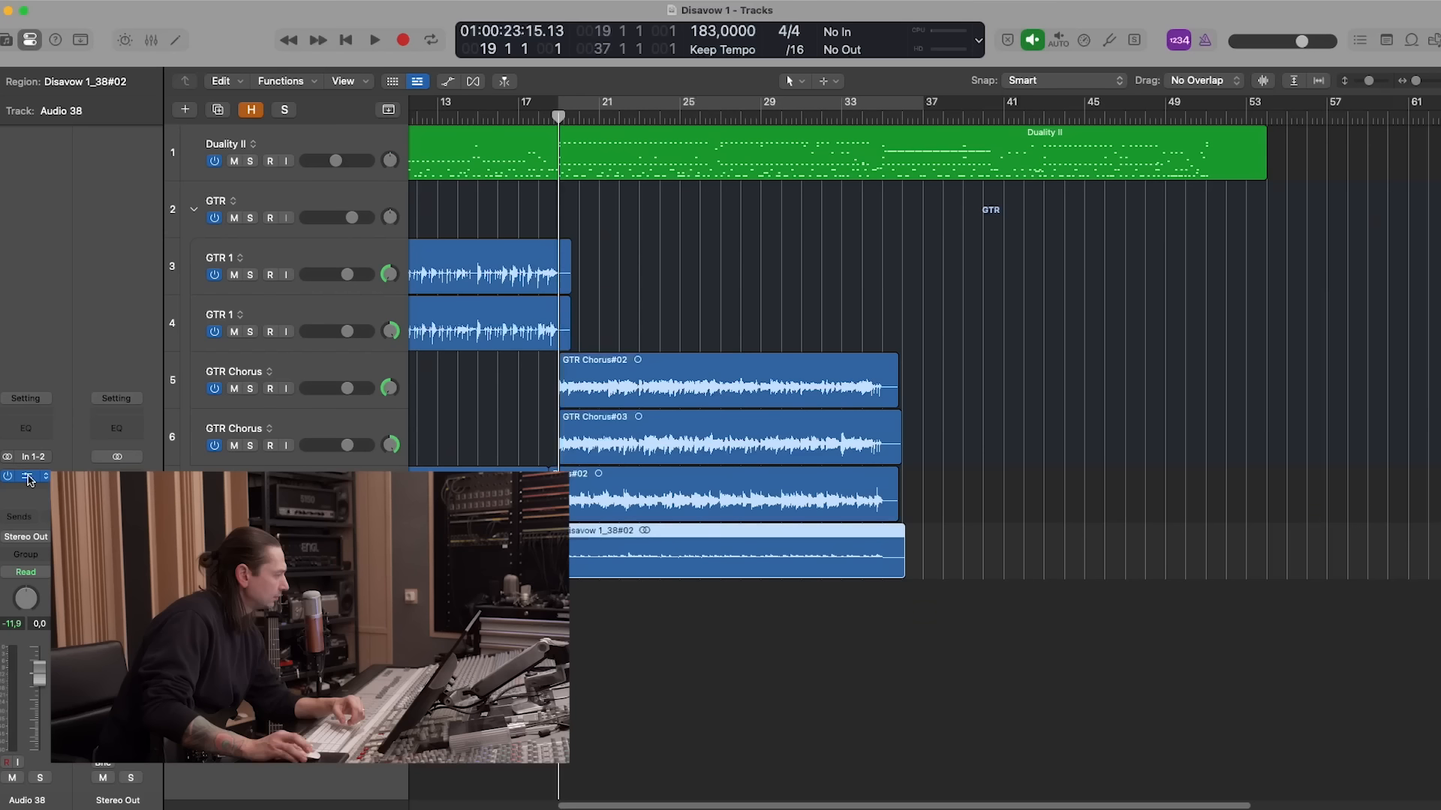
click(25, 475)
drag(756, 70, 702, 62)
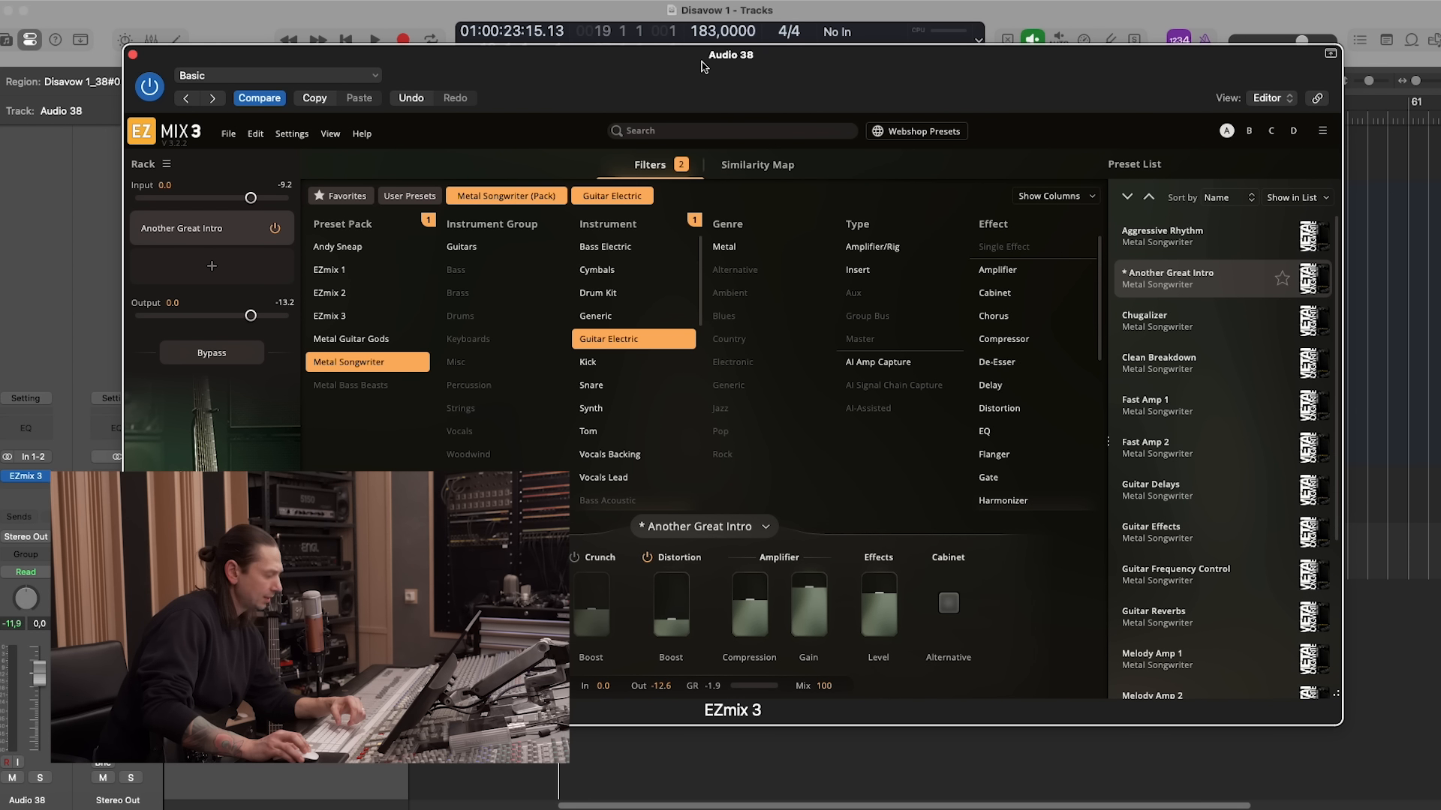
click(40, 777)
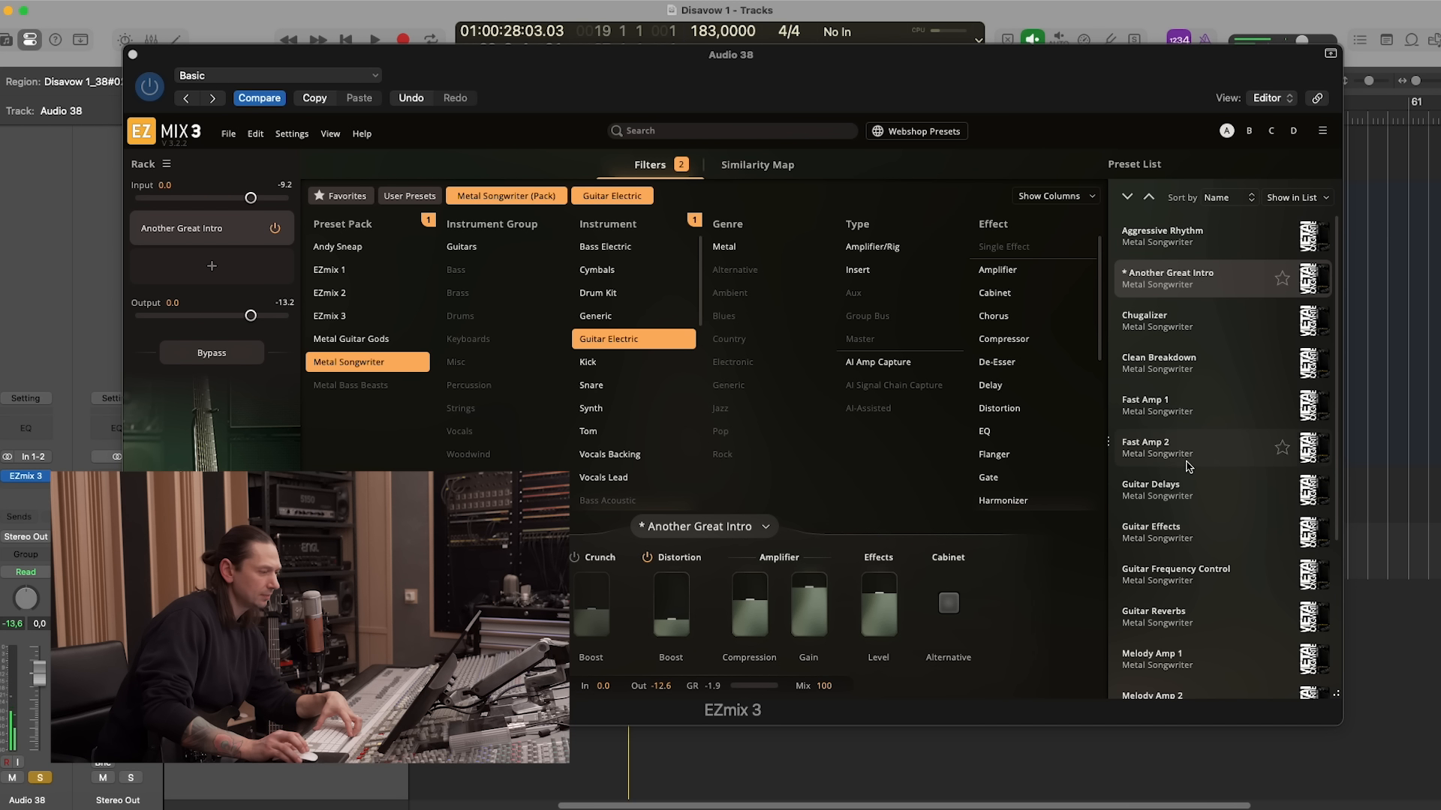
scroll(1188, 465, down, 5)
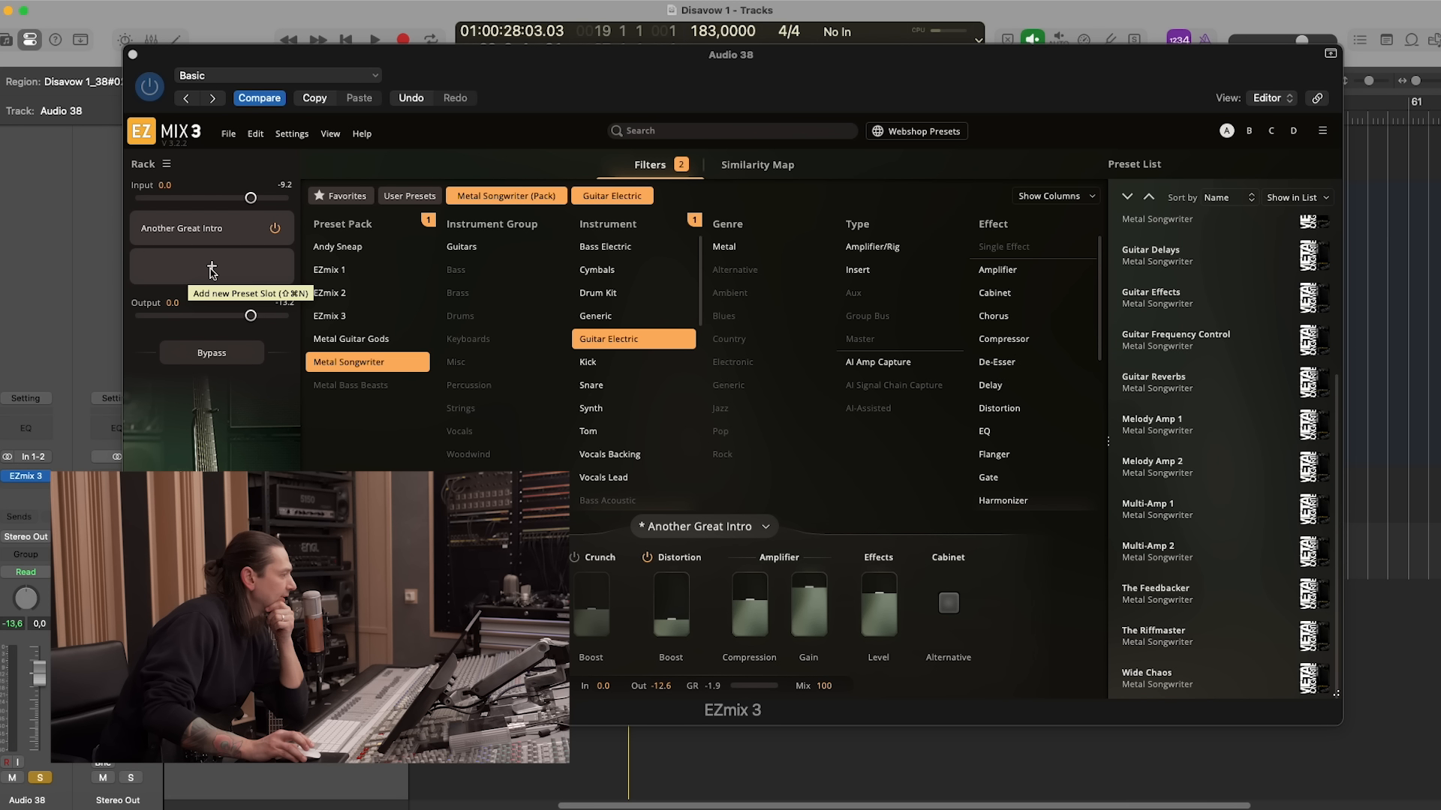
click(211, 269)
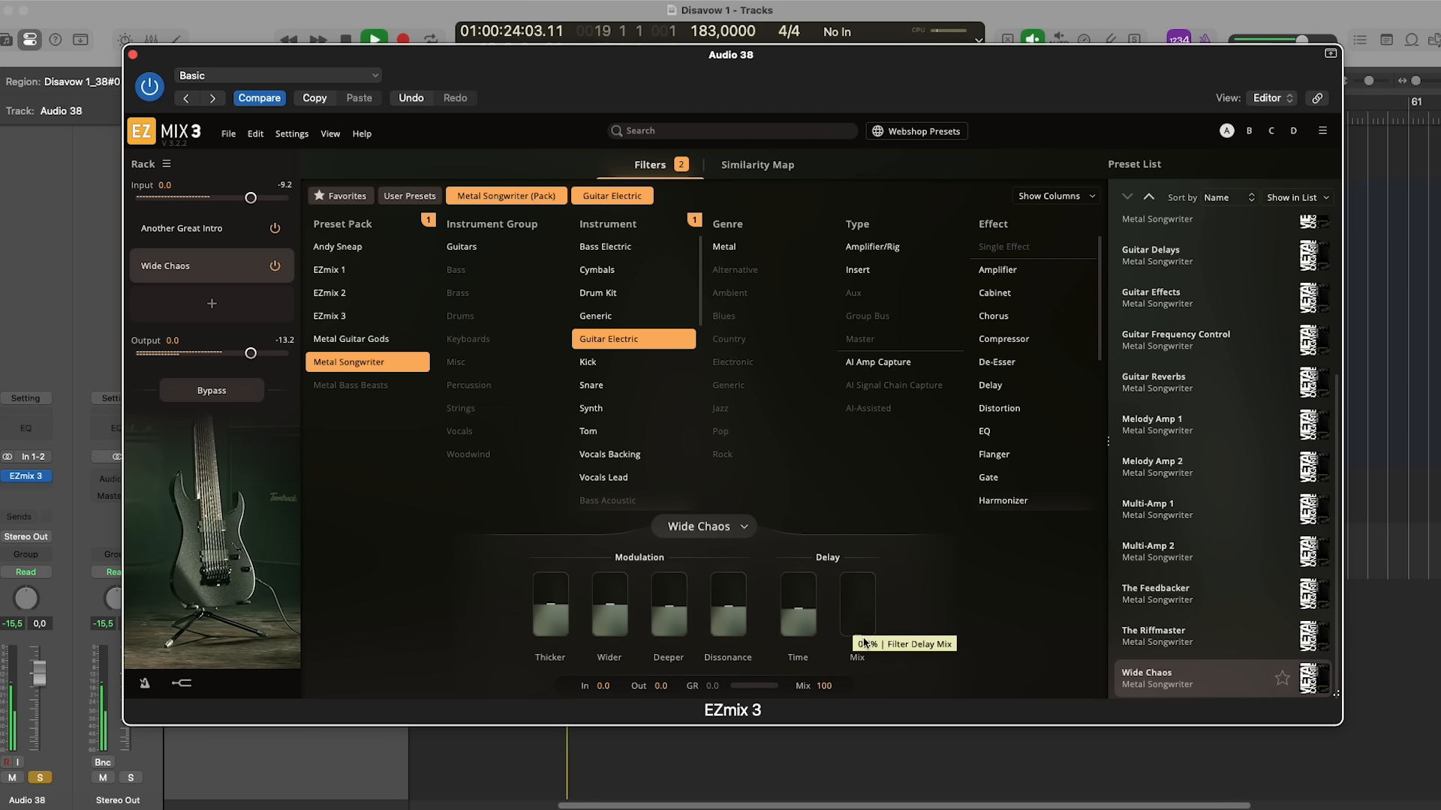
Raise the Delay Mix and Delay Time of Wide Chaos during playback
drag(864, 643, 863, 610)
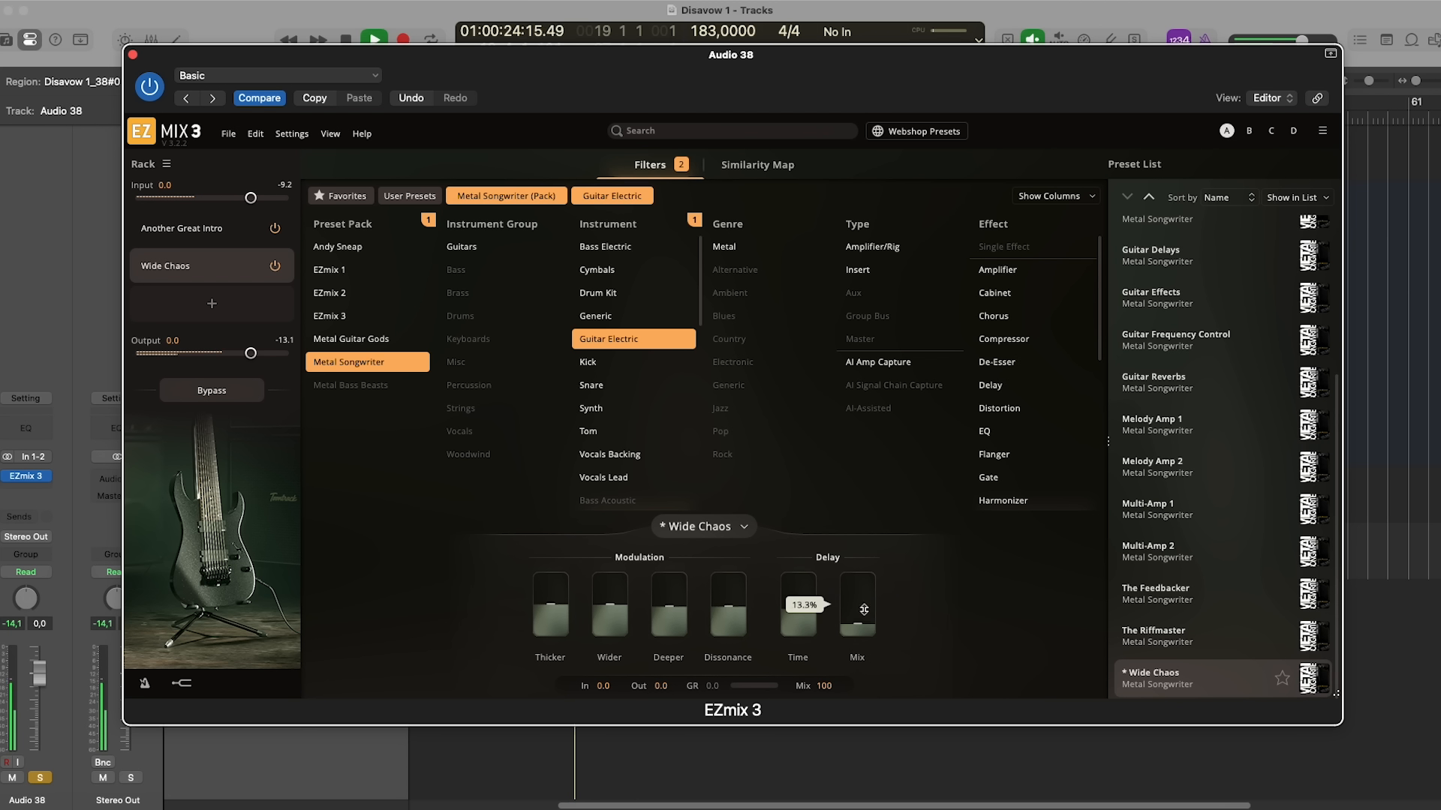
mouse_move(810, 607)
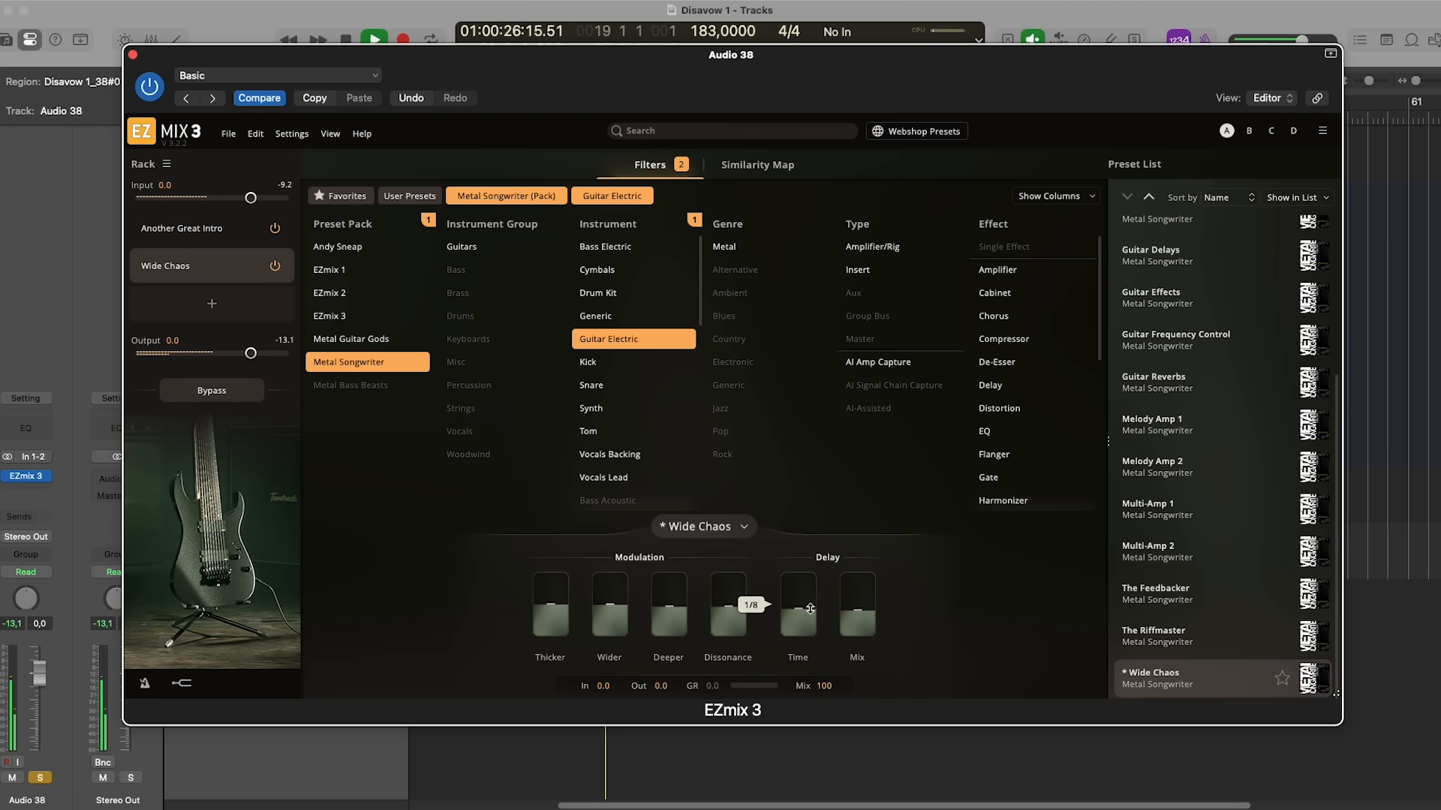
drag(809, 597, 810, 579)
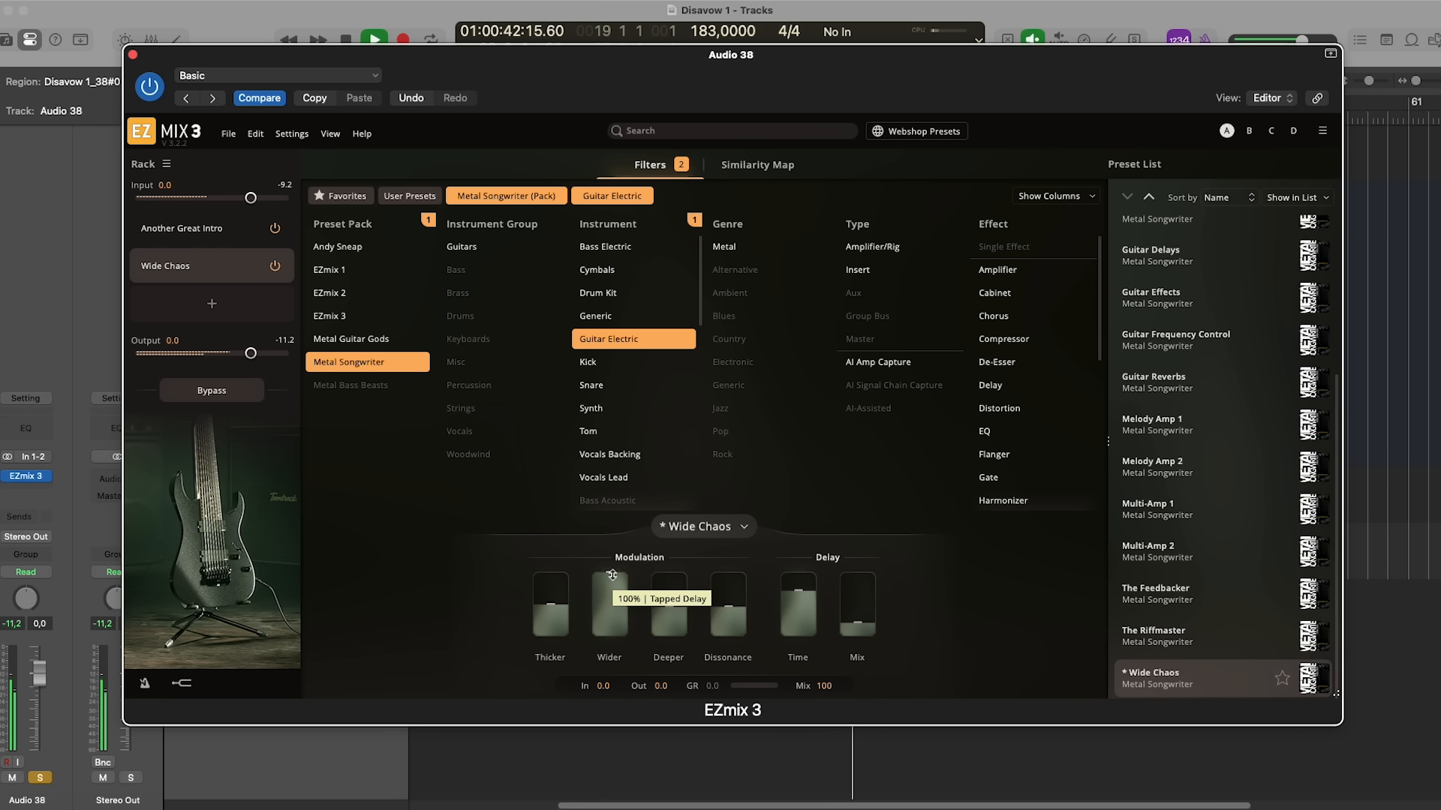
Lower the Wider modulation of Wide Chaos, adjust its Dissonance, and review the settings of both rack presets
drag(612, 574, 613, 612)
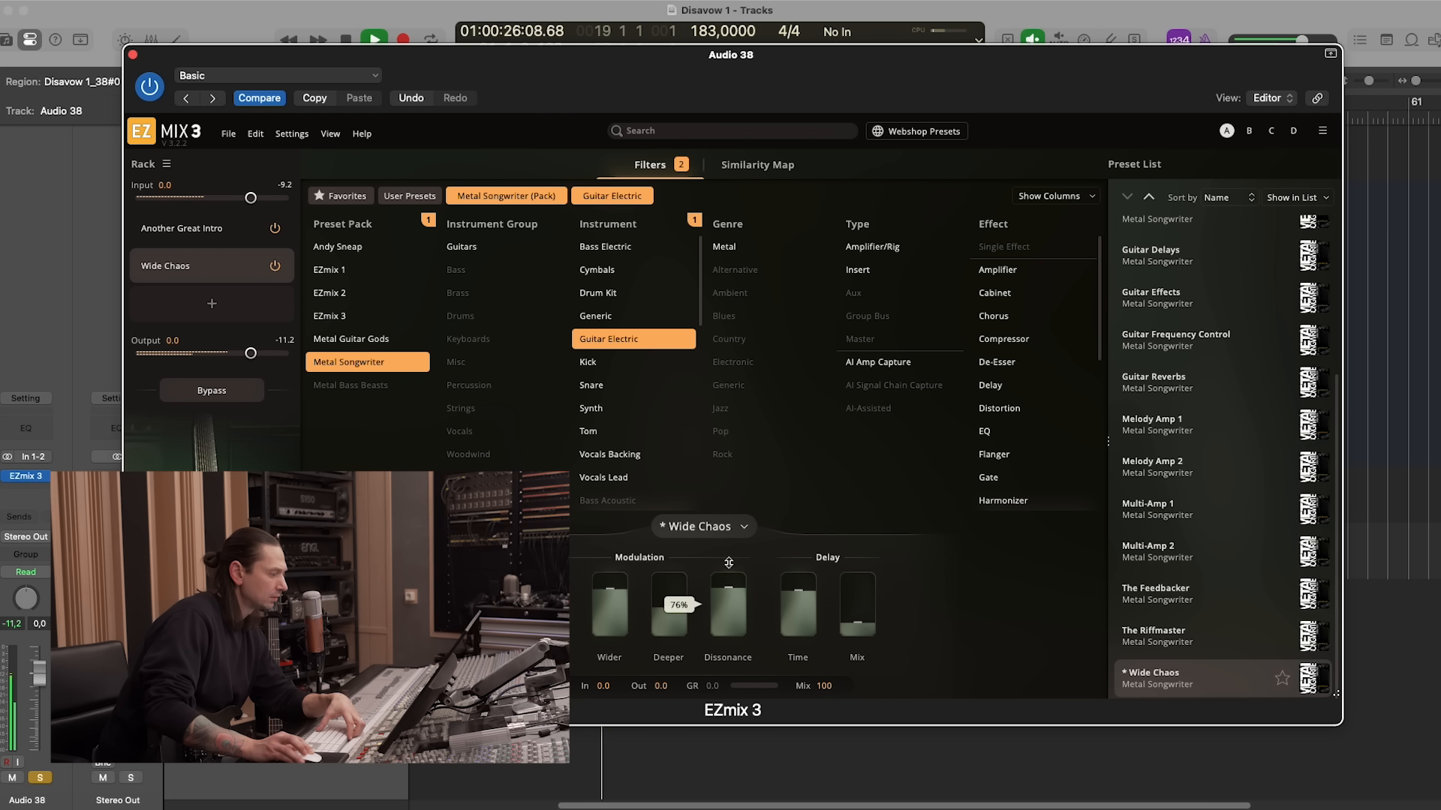
drag(733, 595, 732, 596)
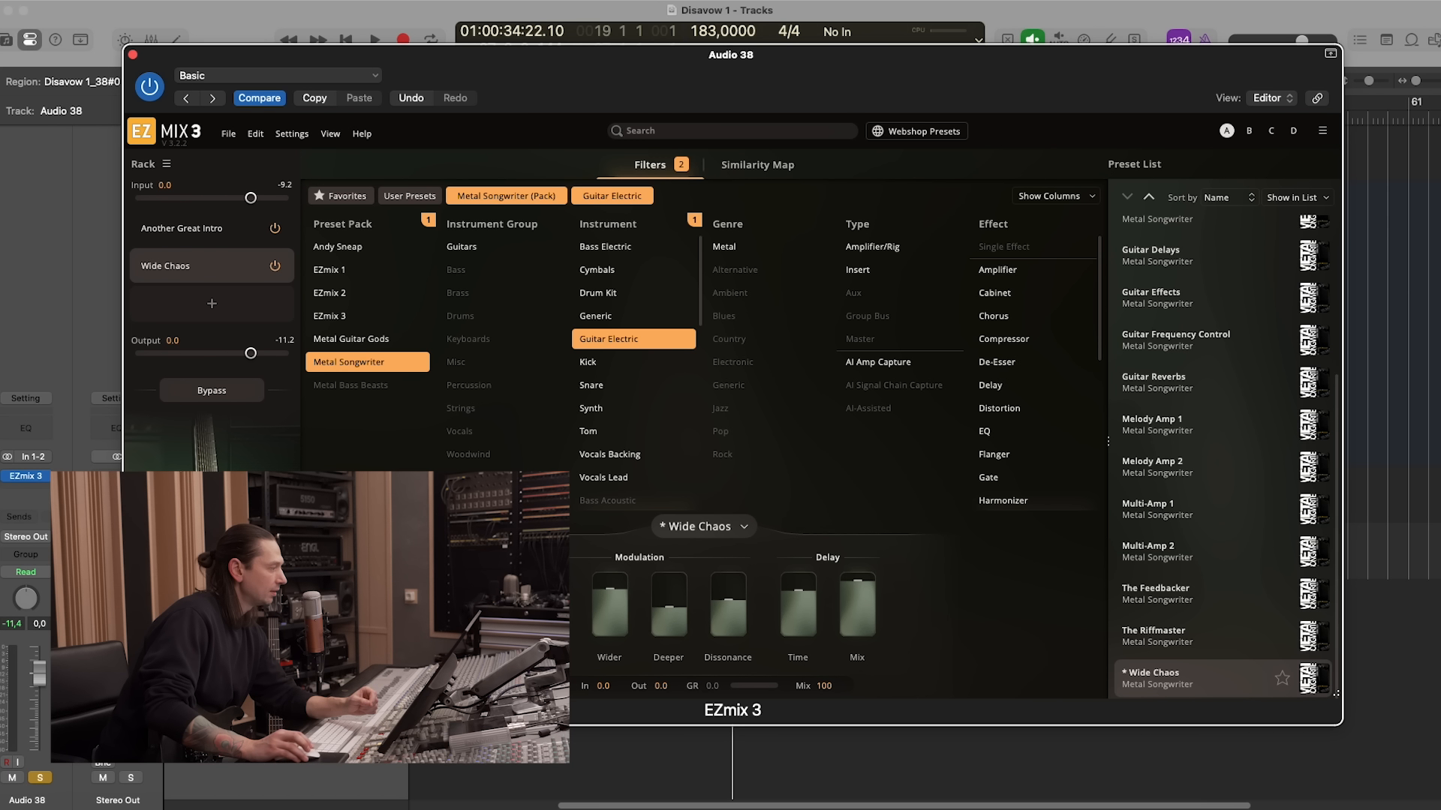
click(211, 242)
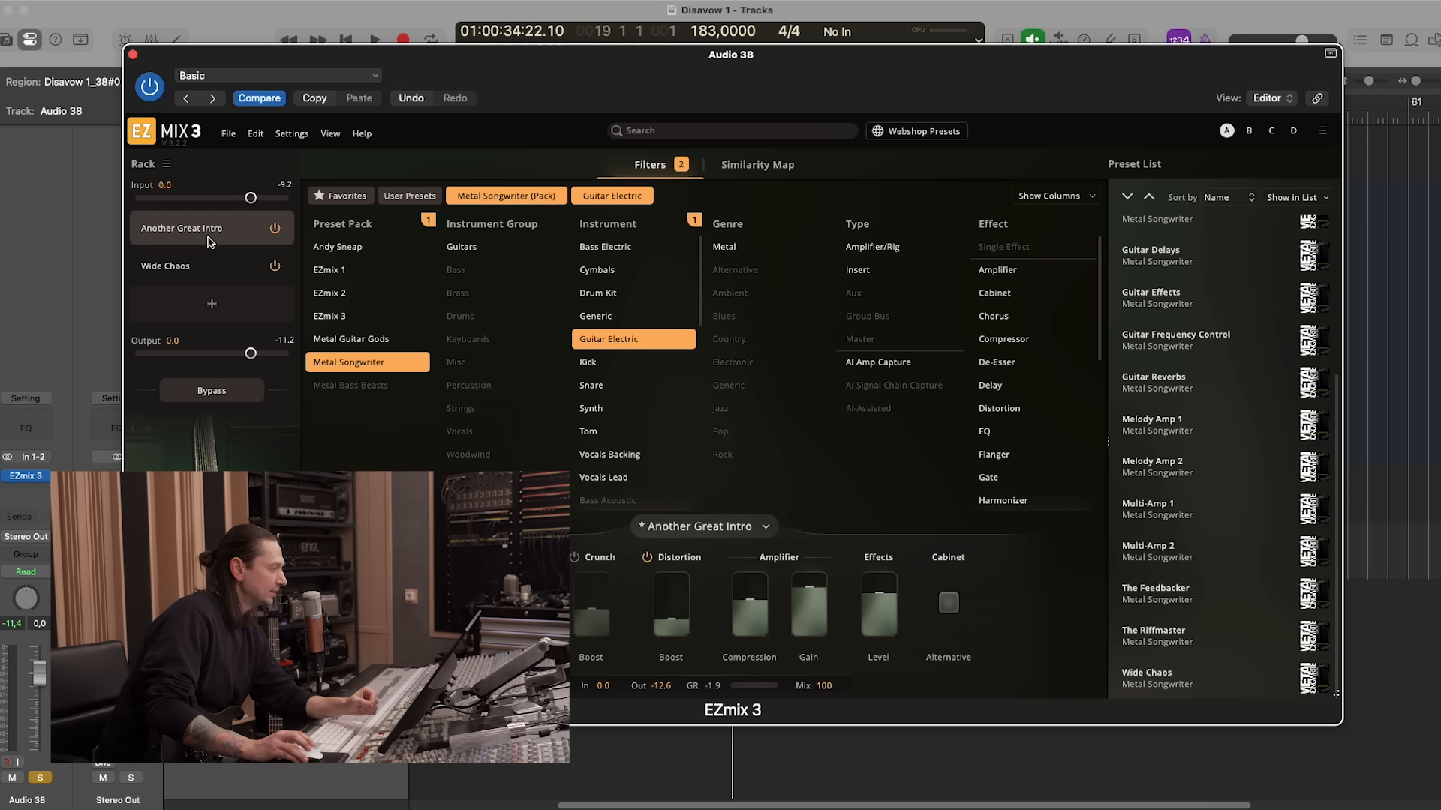
click(205, 277)
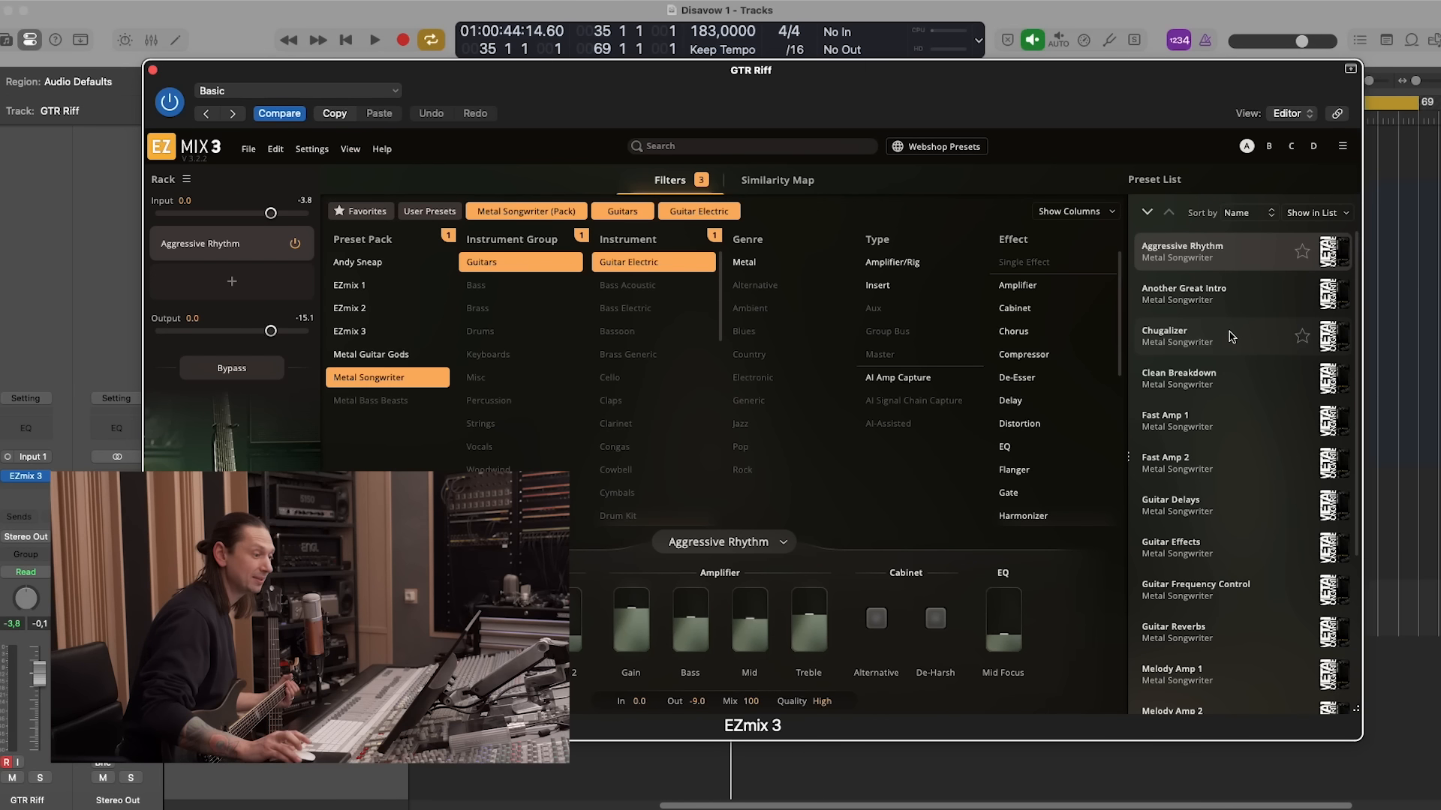
Audition Chugalizer, Fast Amp 1 and Fast Amp 2 on the GTR Riff track, and load Chugalizer
click(1171, 336)
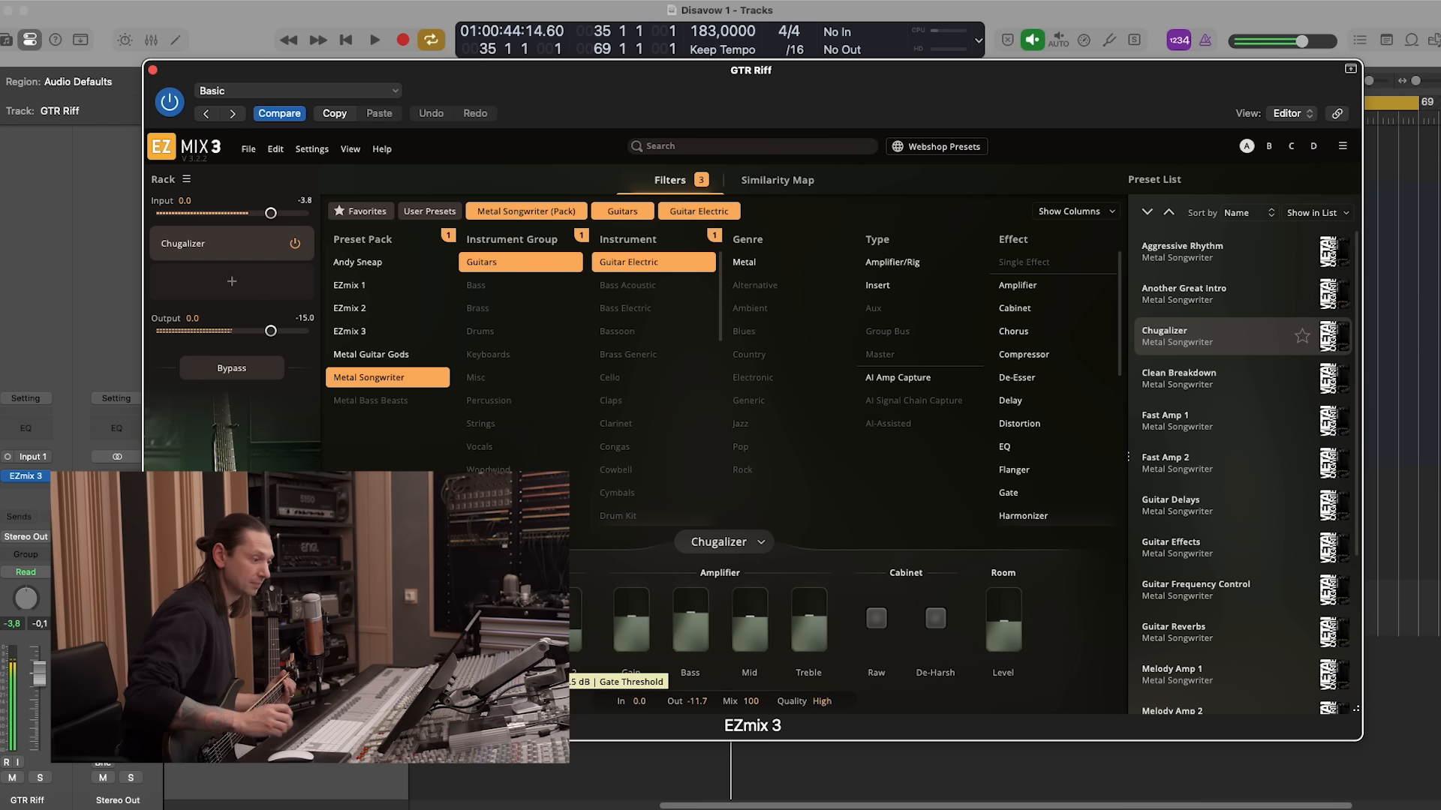
click(1212, 420)
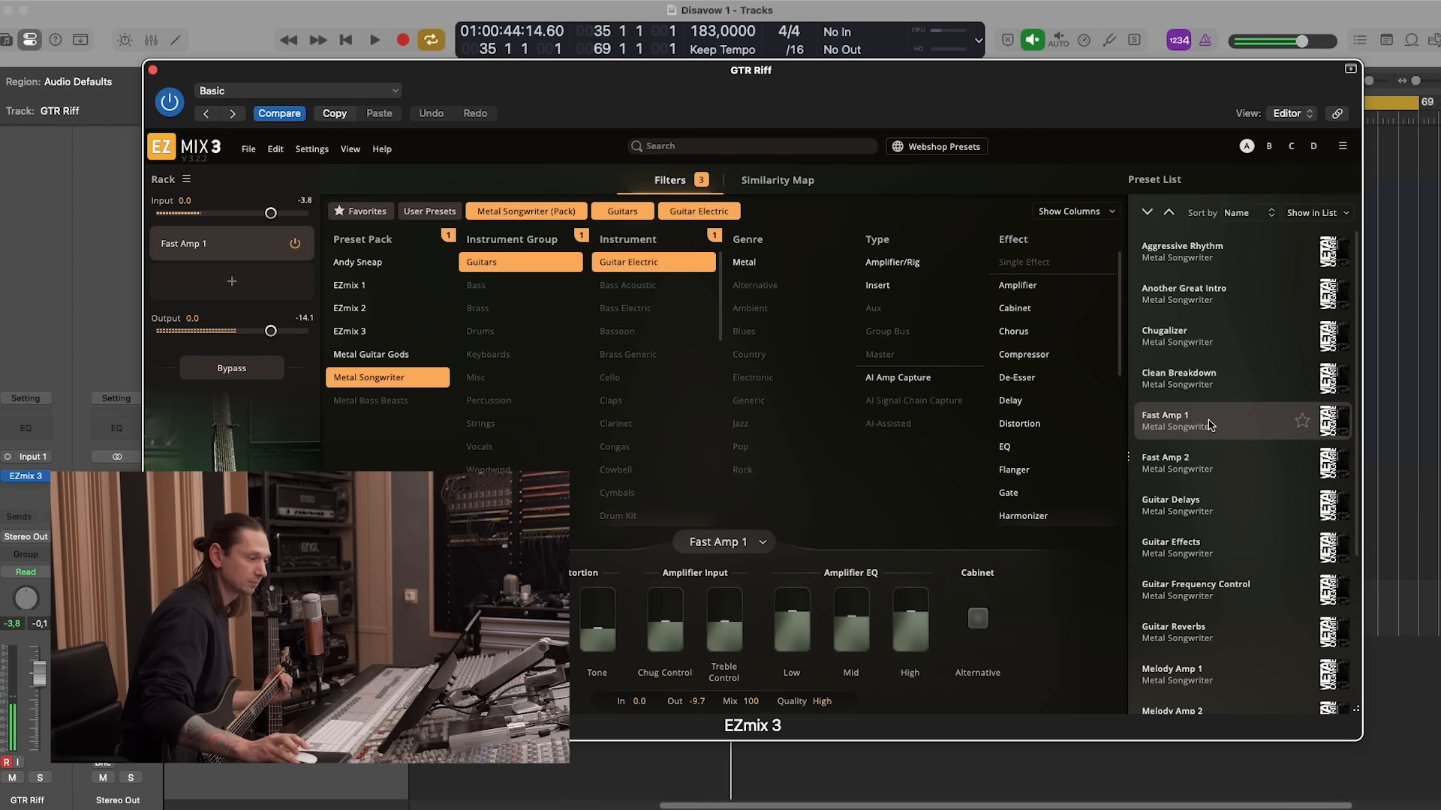
click(1226, 474)
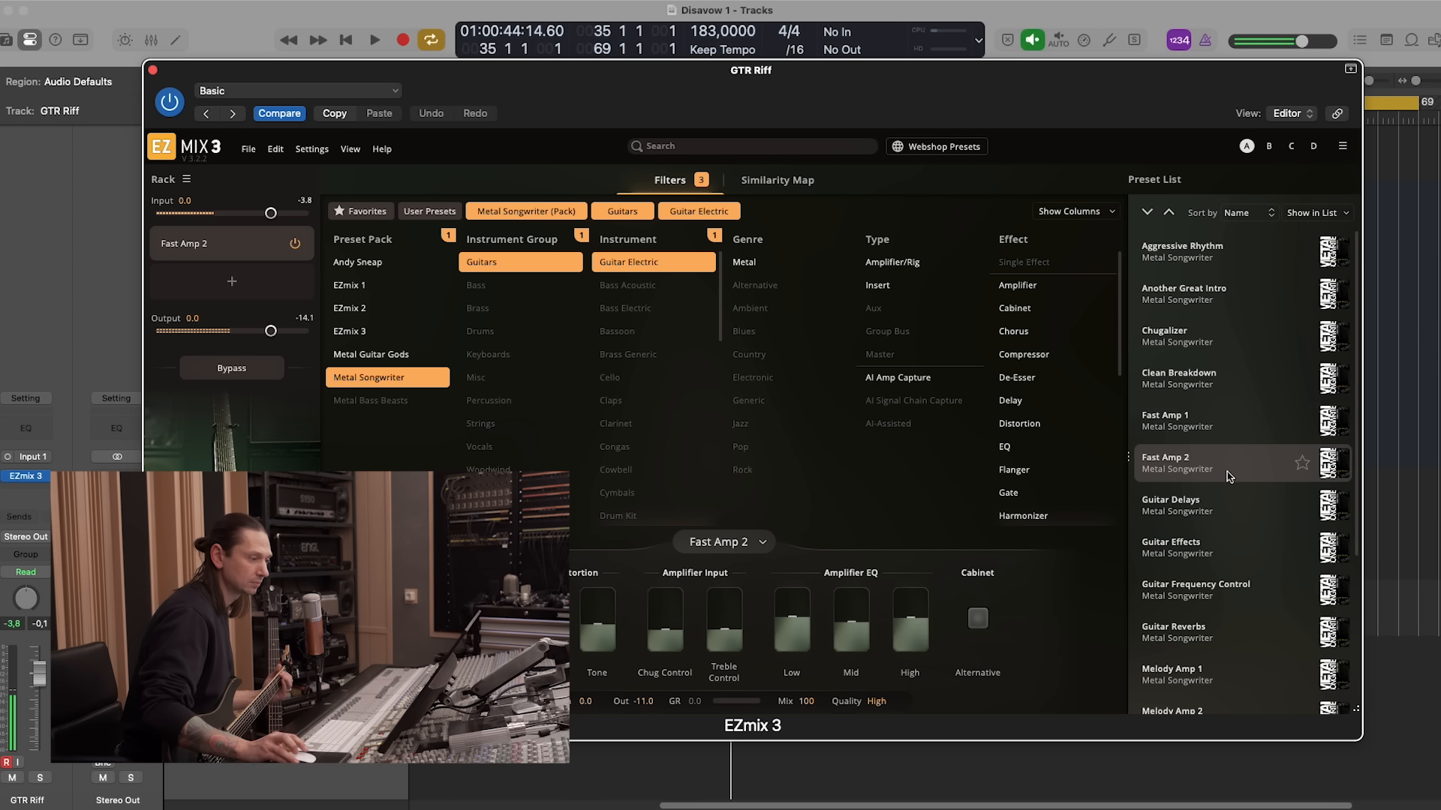
click(1225, 337)
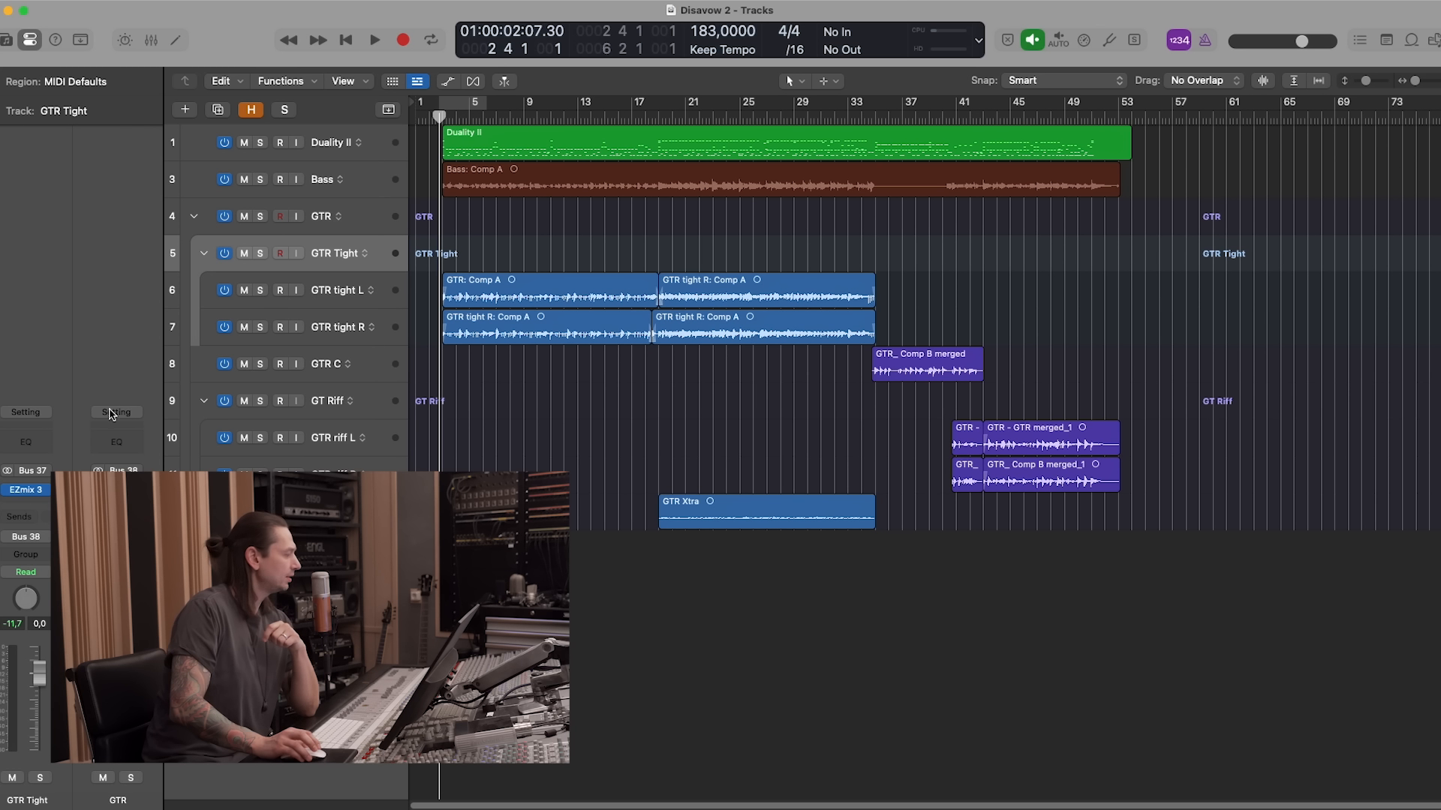
Open EZmix 3 on the GTR Tight stack, solo the stack and play it back
click(45, 493)
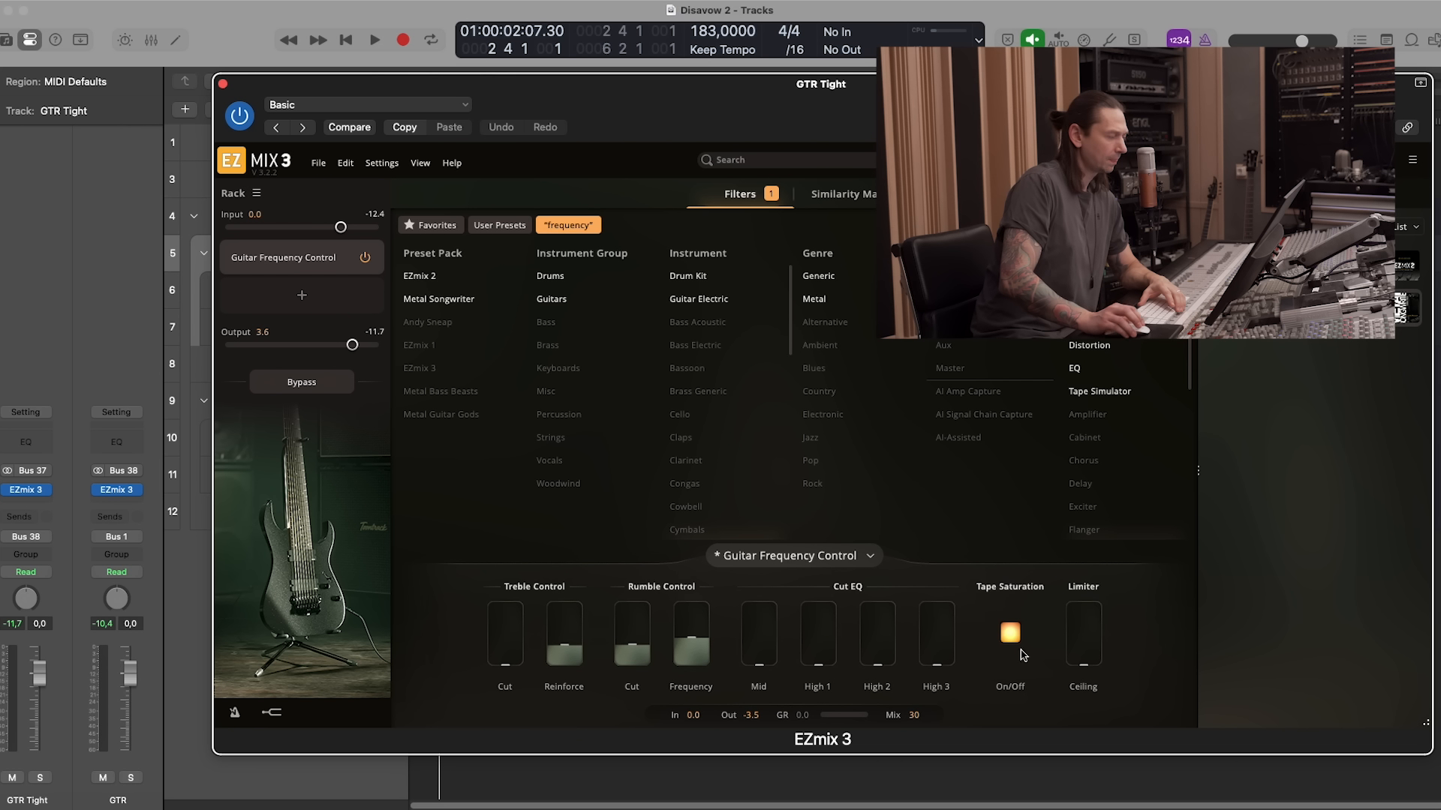
drag(285, 89, 288, 375)
click(262, 256)
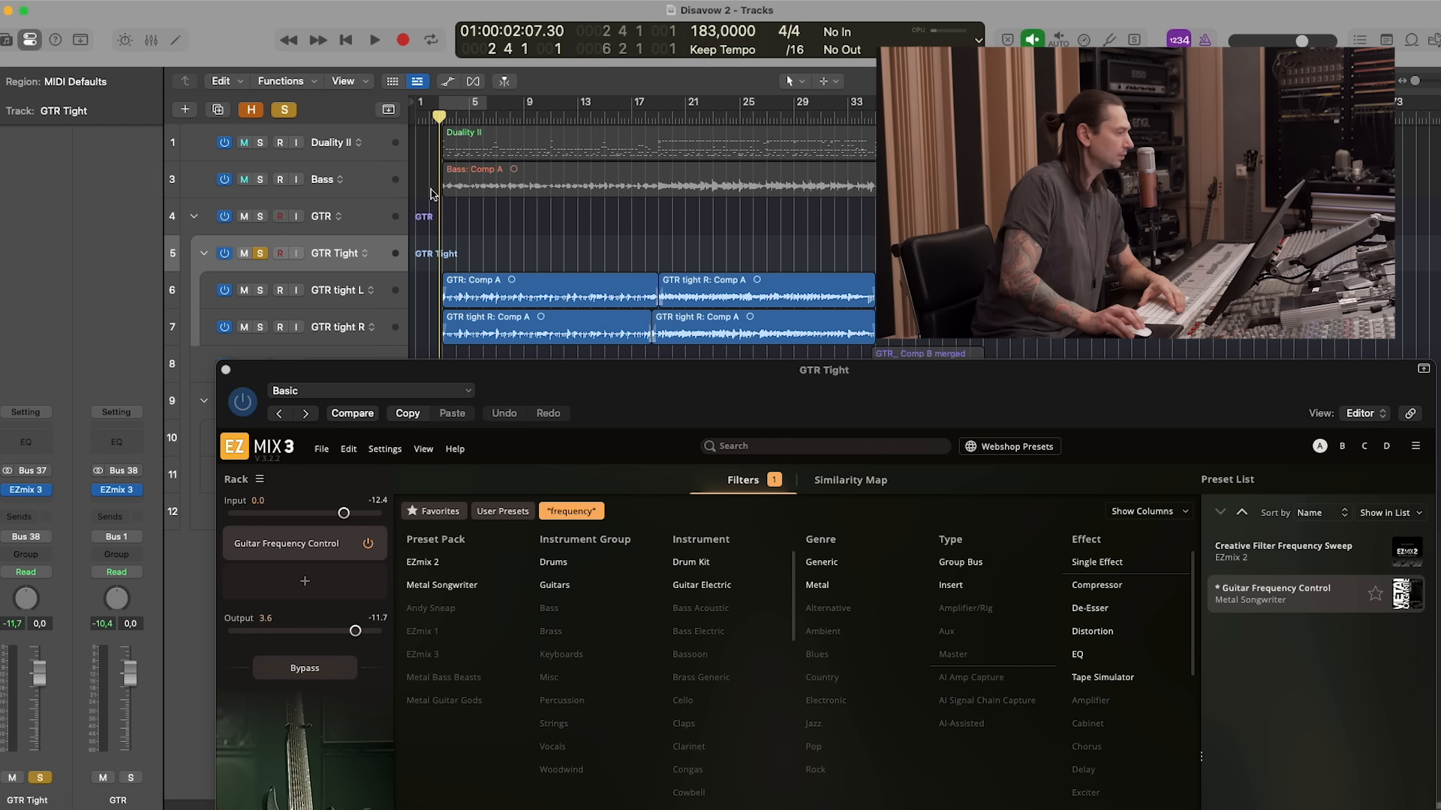
drag(539, 391, 460, 105)
key(space)
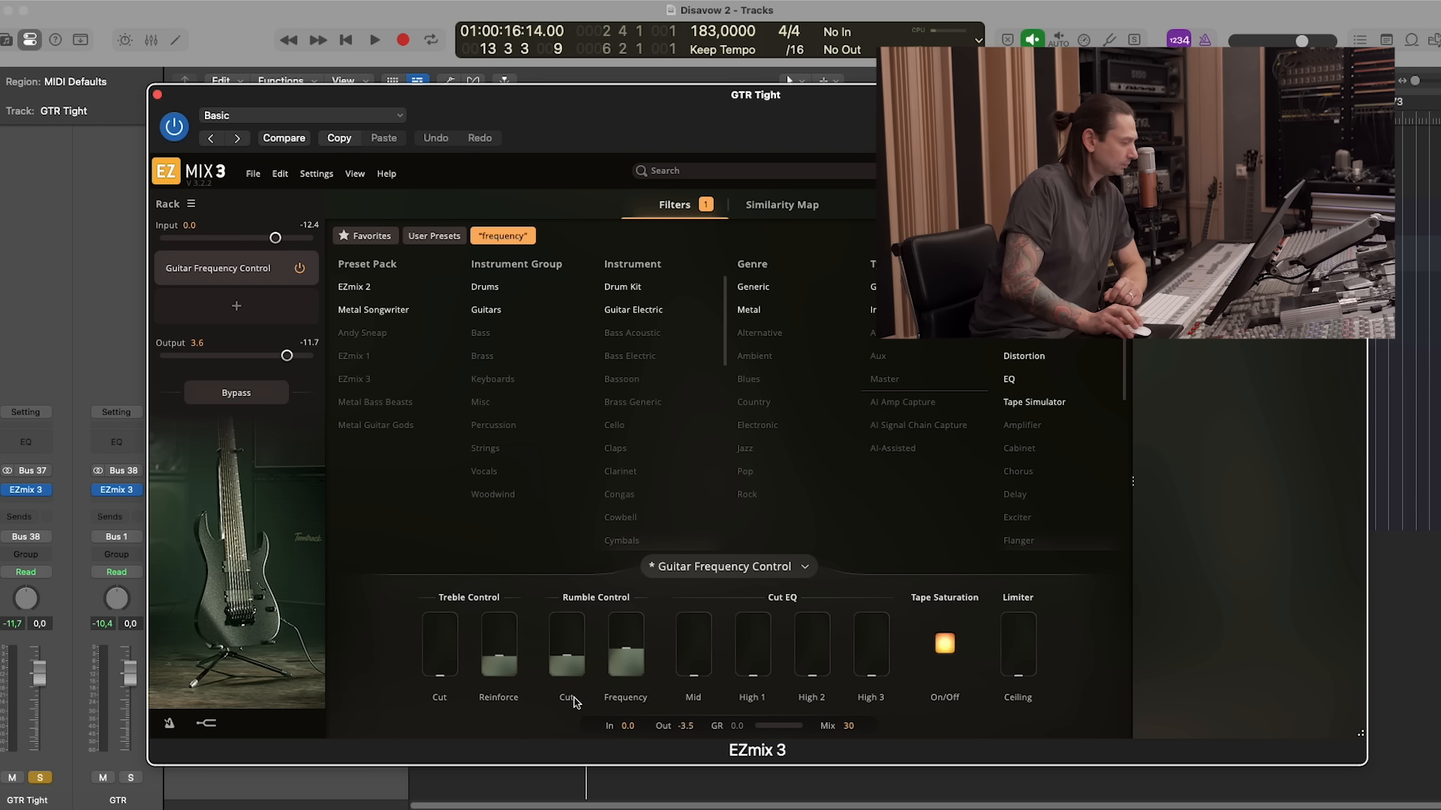
Audition GTR Tight's Treble Control Reinforce at 0.0 dB and at its minimum, and bring it back up to a moderate level
mouse_move(496, 659)
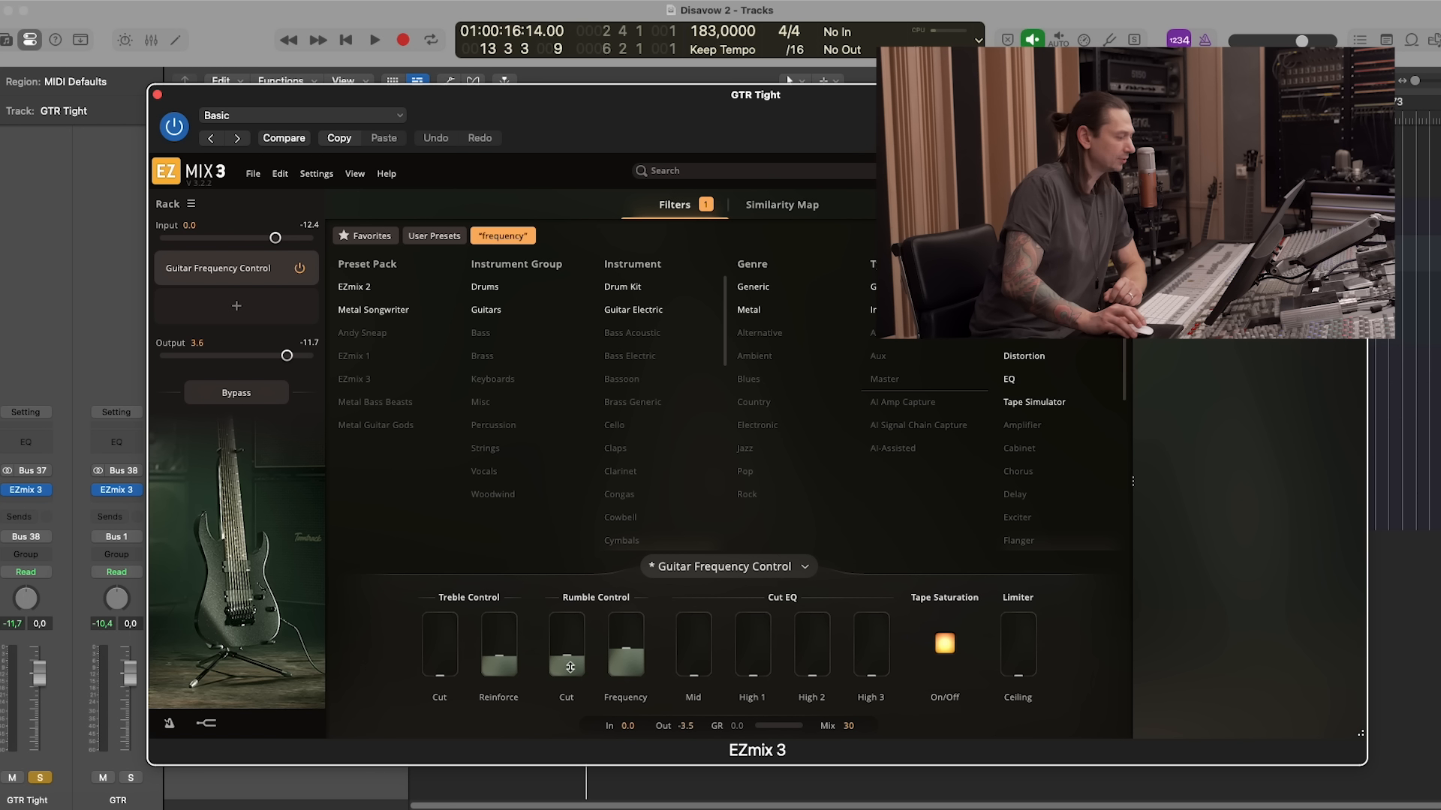
mouse_move(606, 632)
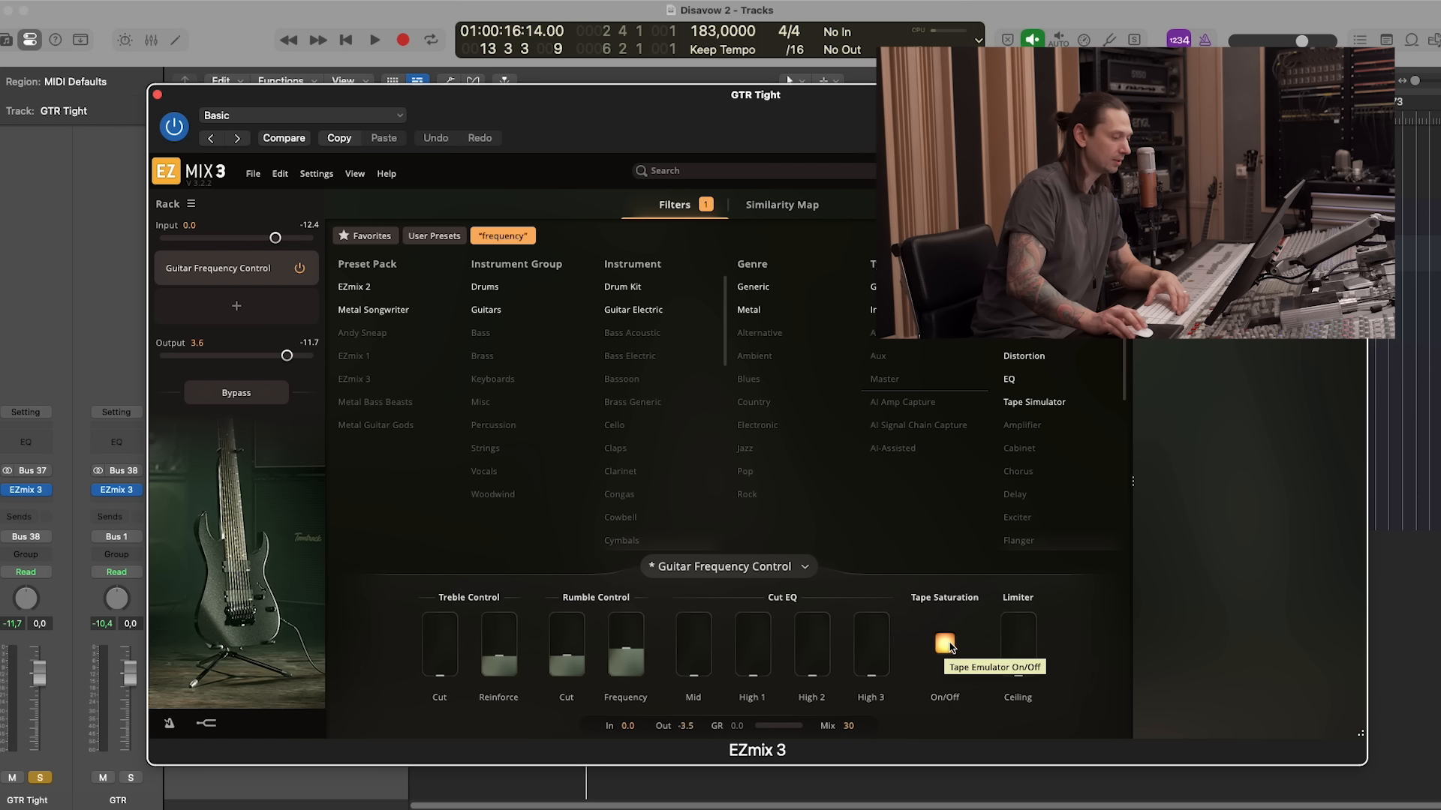
key(space)
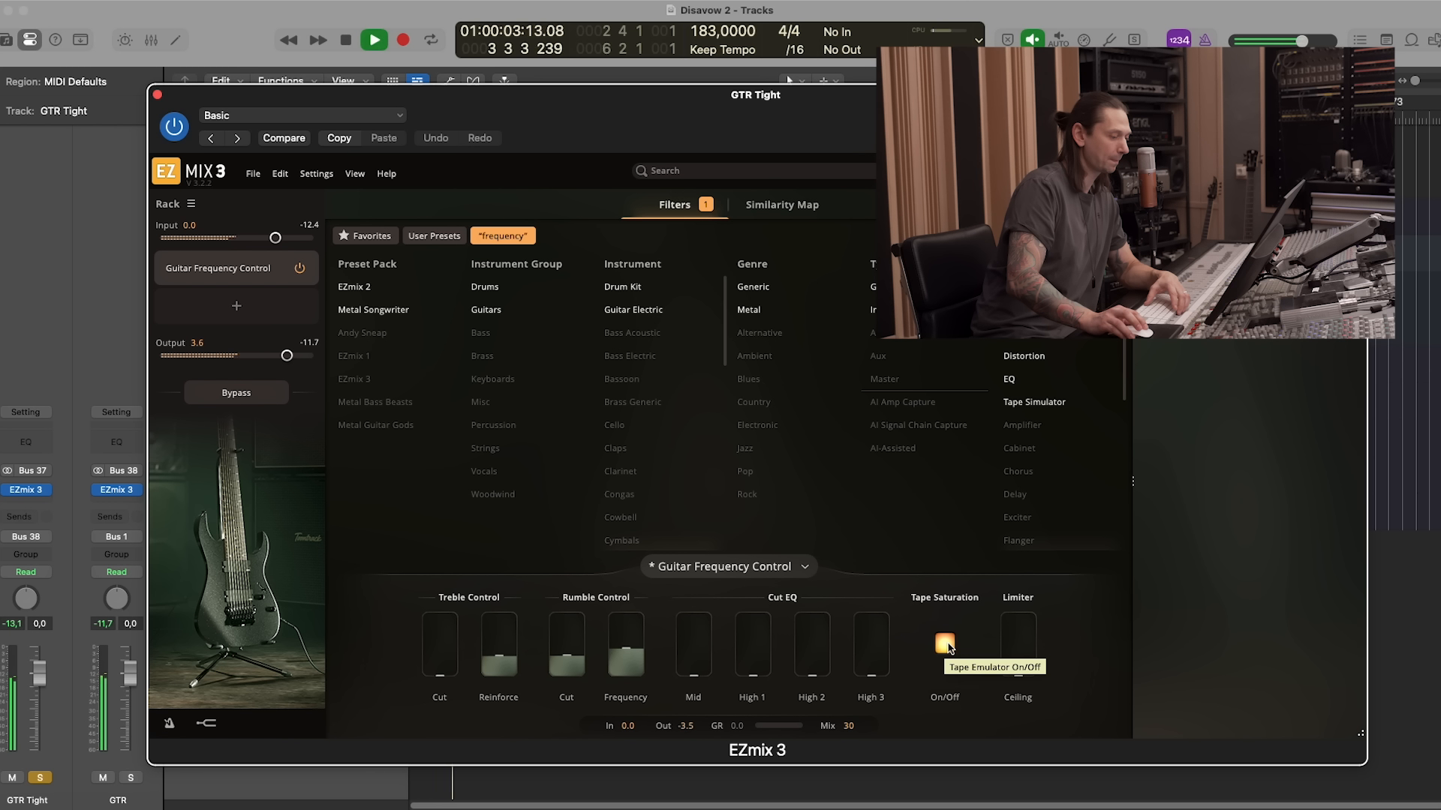
drag(502, 656, 504, 549)
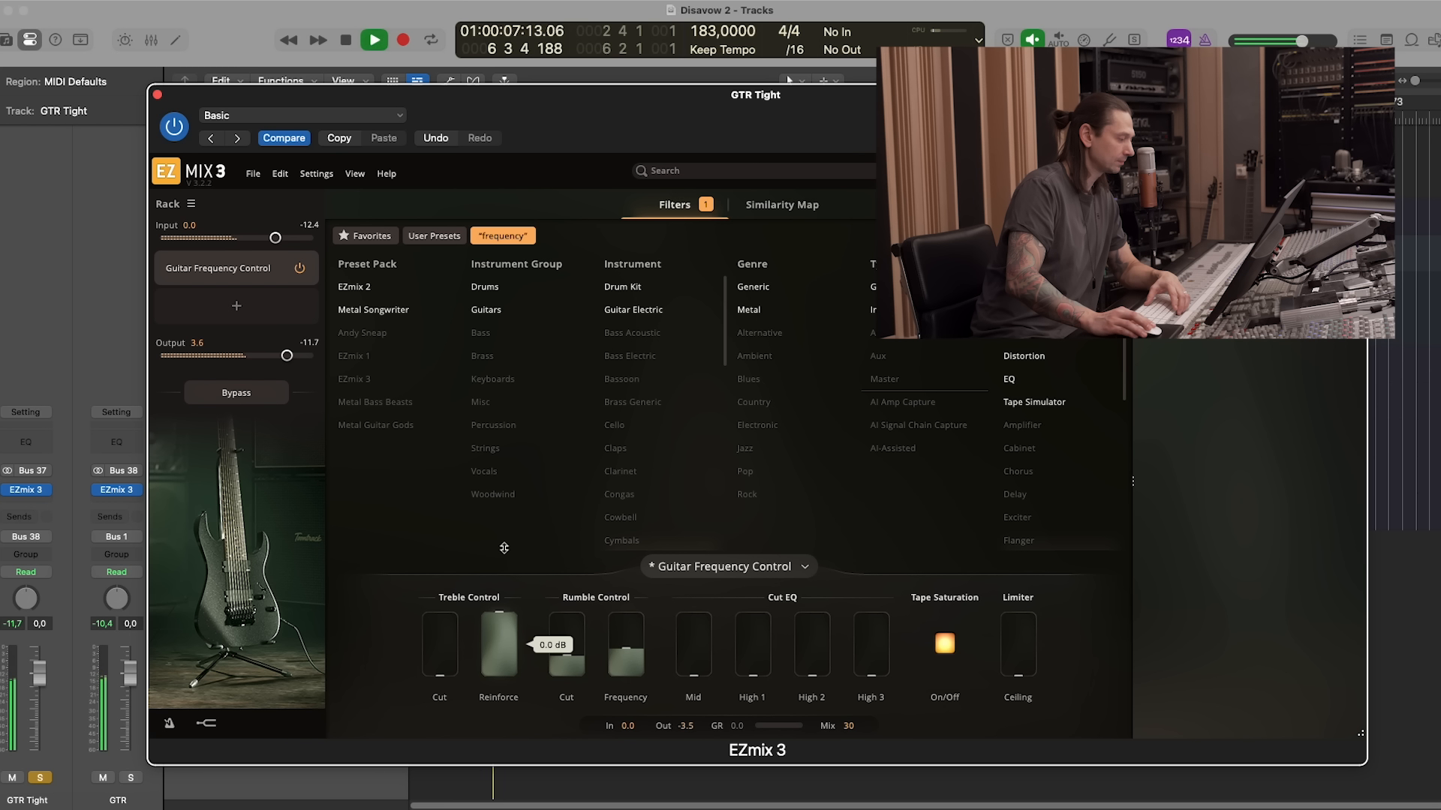
drag(504, 548, 468, 807)
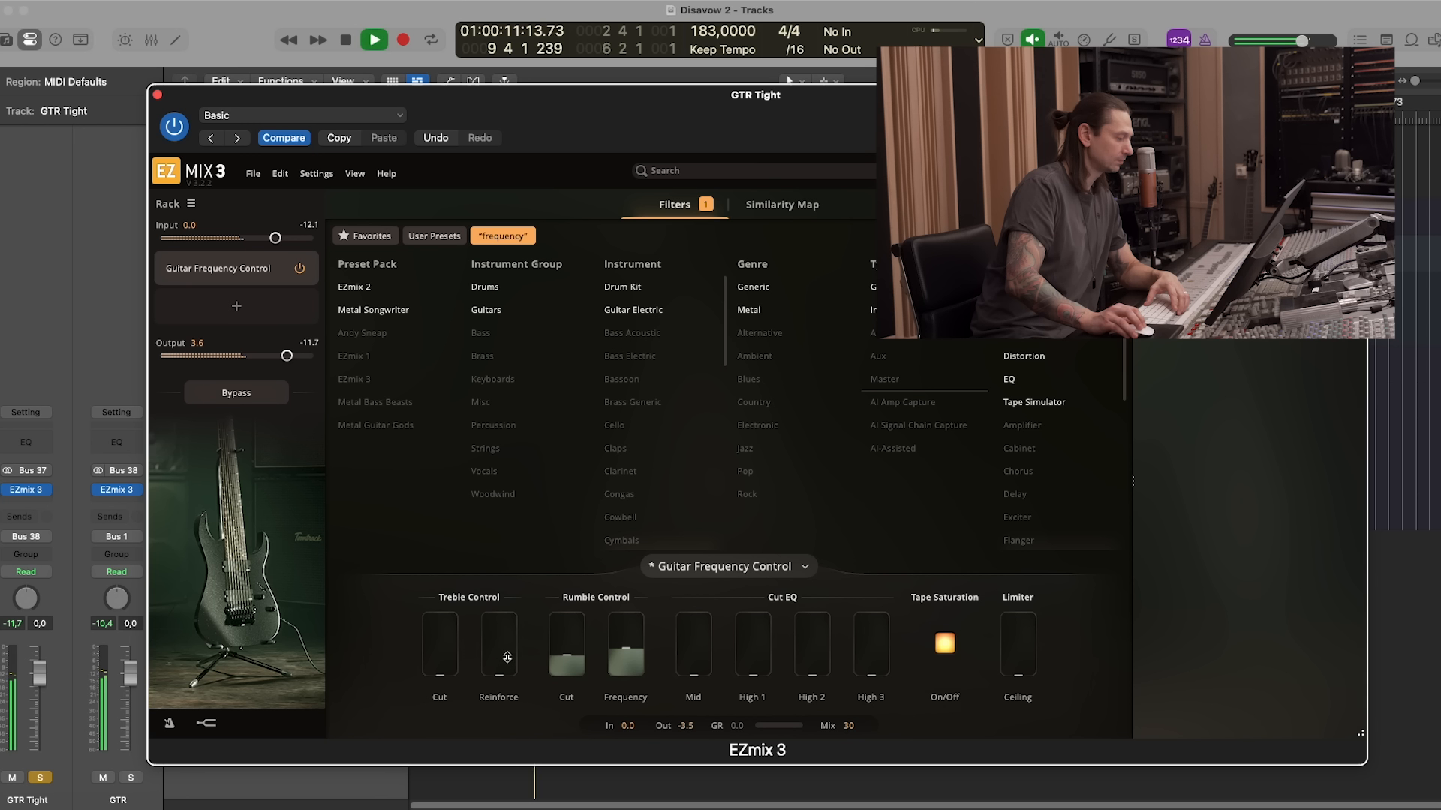
drag(497, 678, 499, 635)
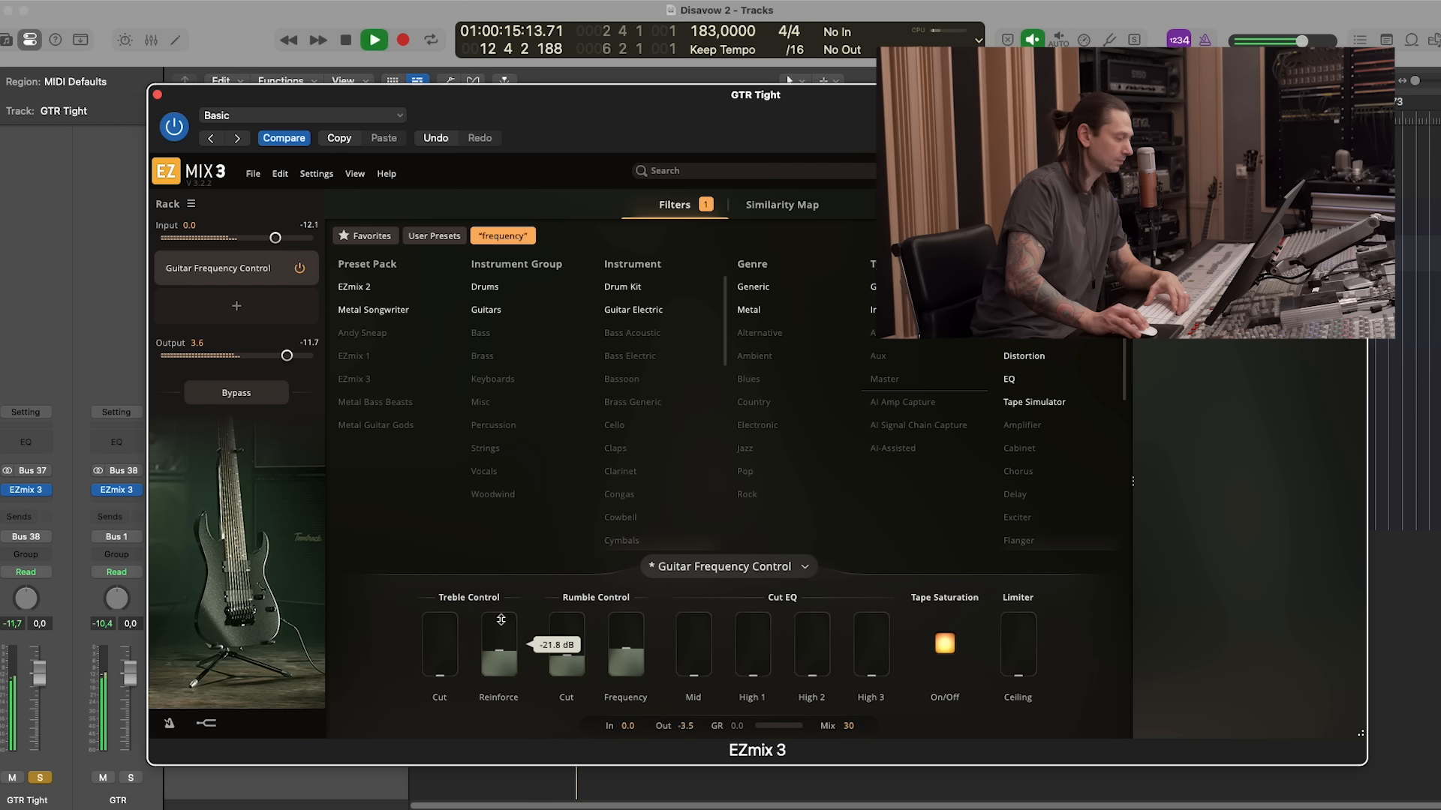
Audition GTR Tight with Rumble Control Cut at its minimum, and toggle Tape Saturation during playback
drag(570, 659, 561, 808)
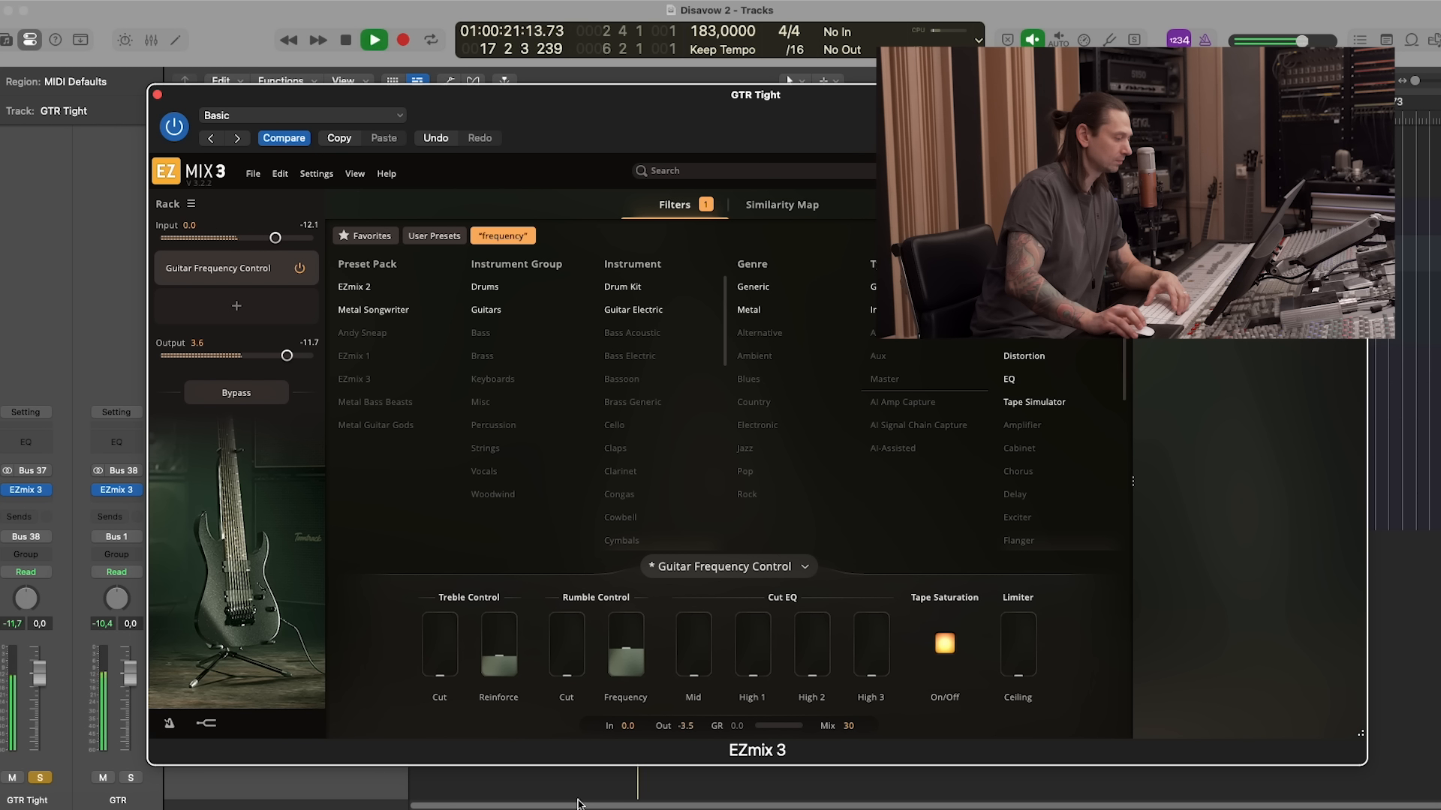
key(space)
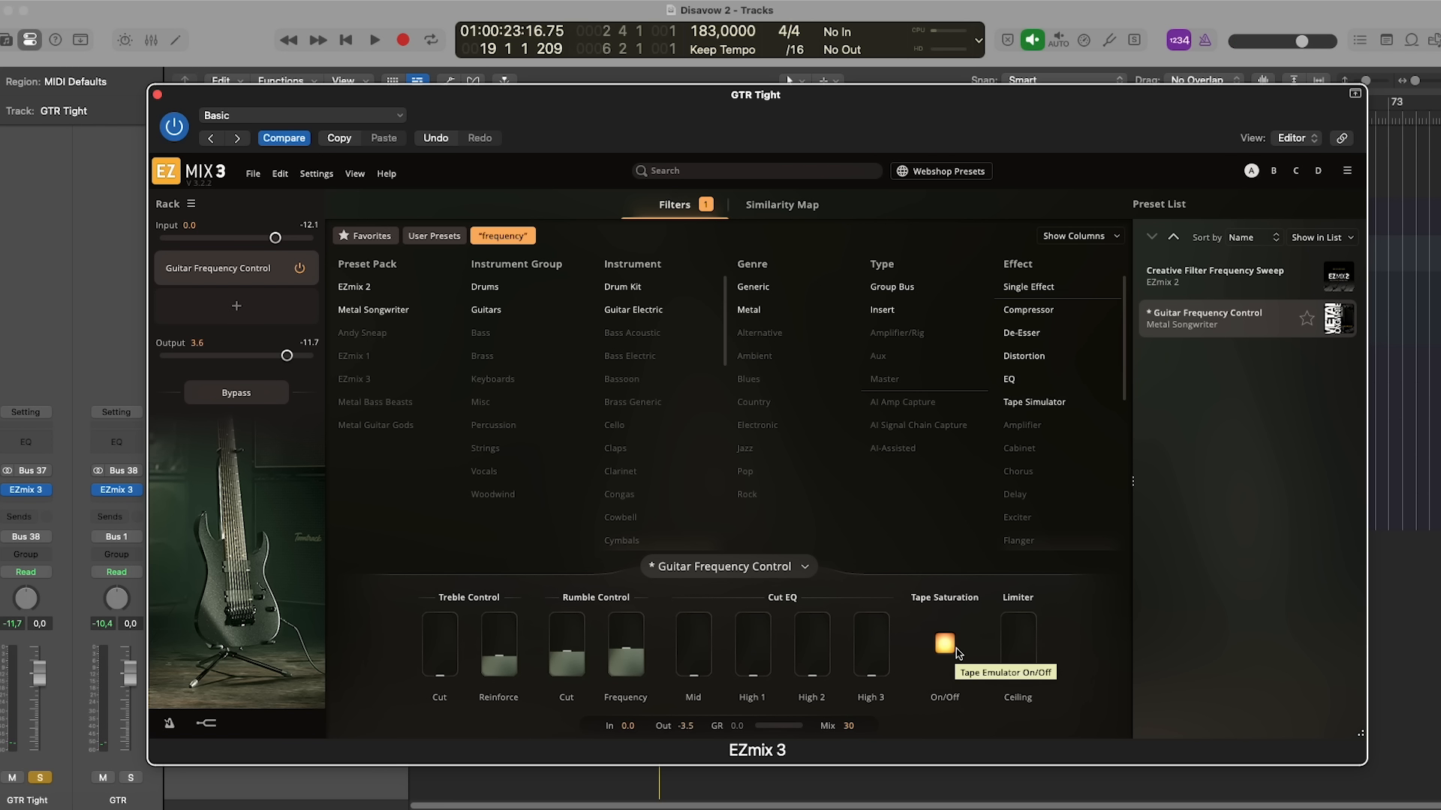
key(space)
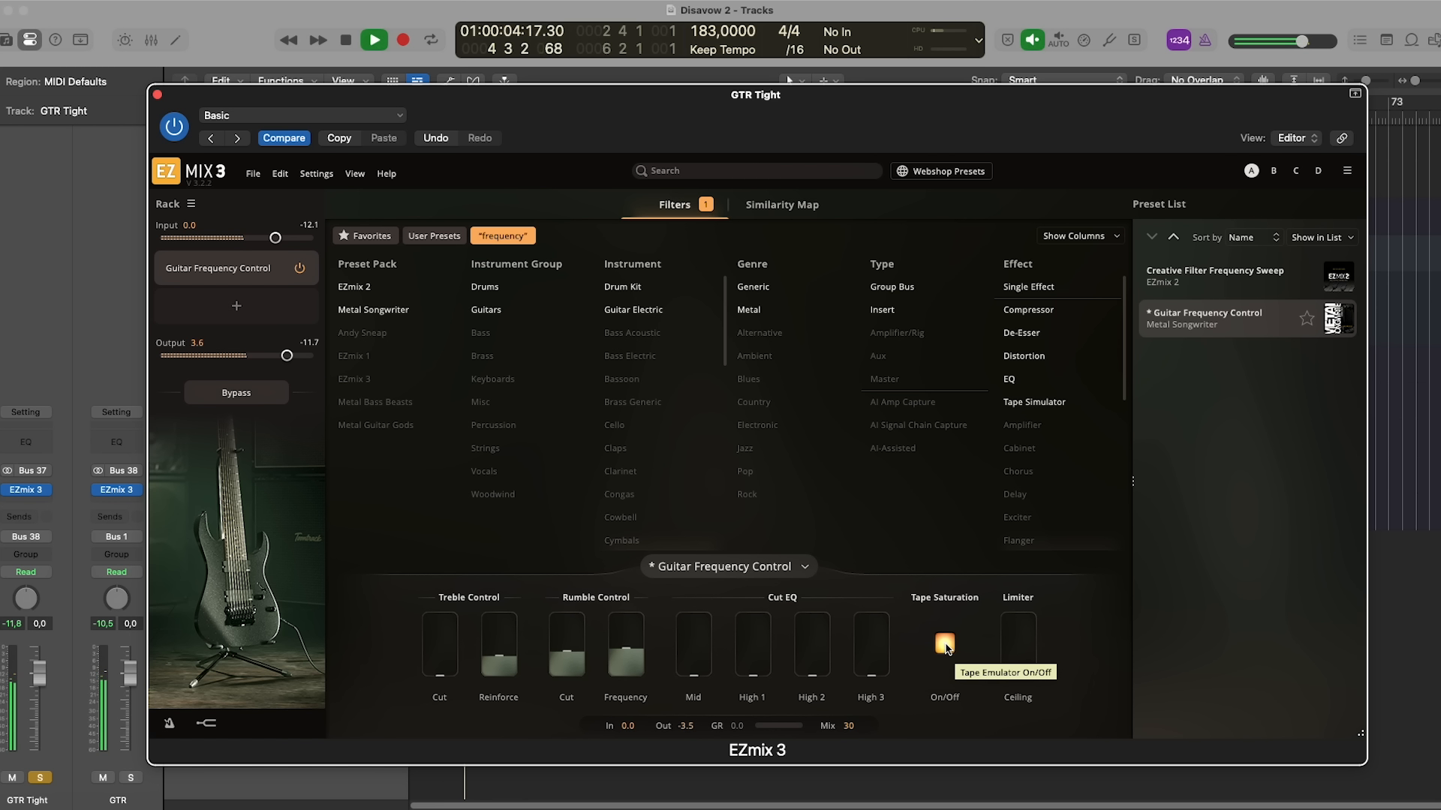
click(945, 646)
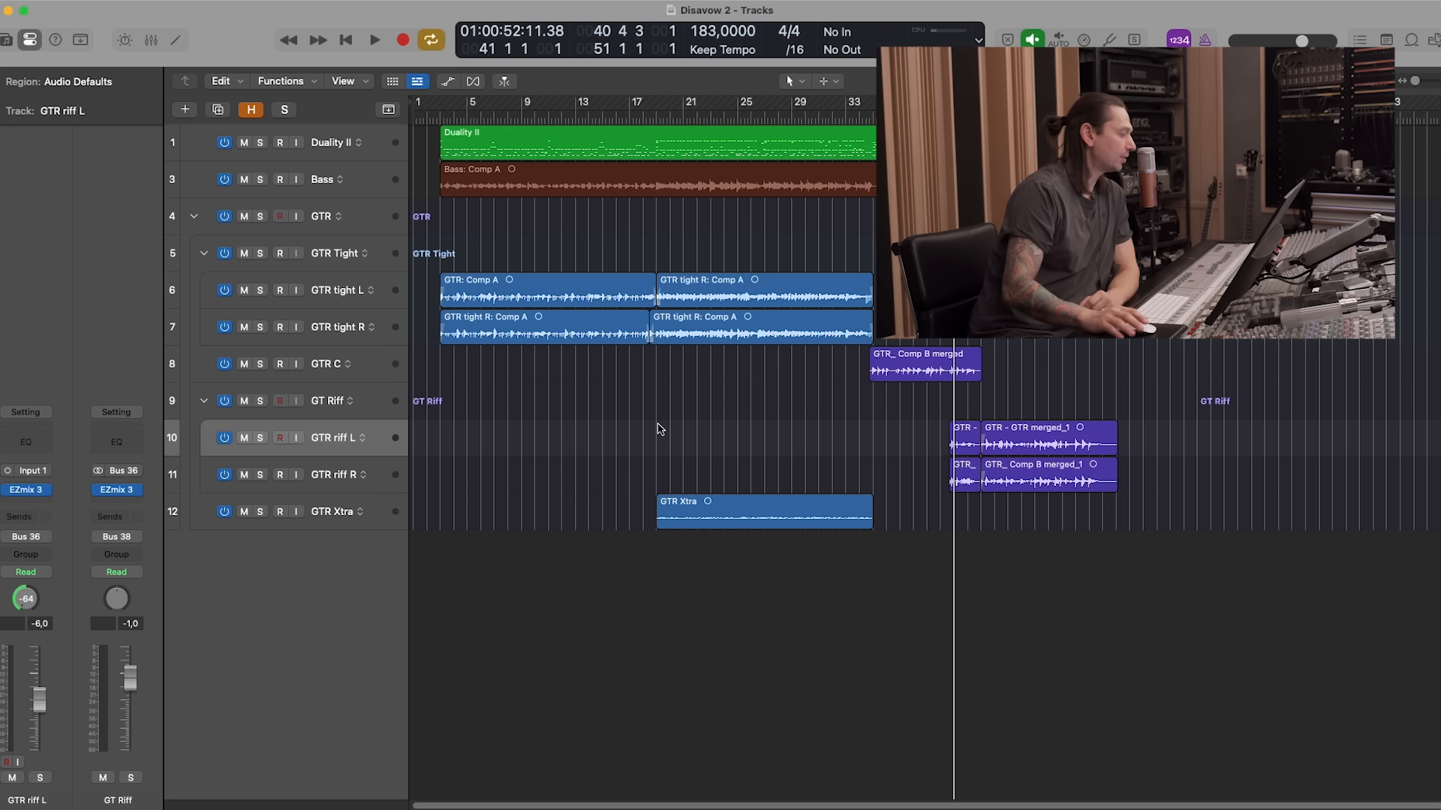
Open the EZmix 3 Guitar Frequency Control settings on the GT Riff stack
click(379, 412)
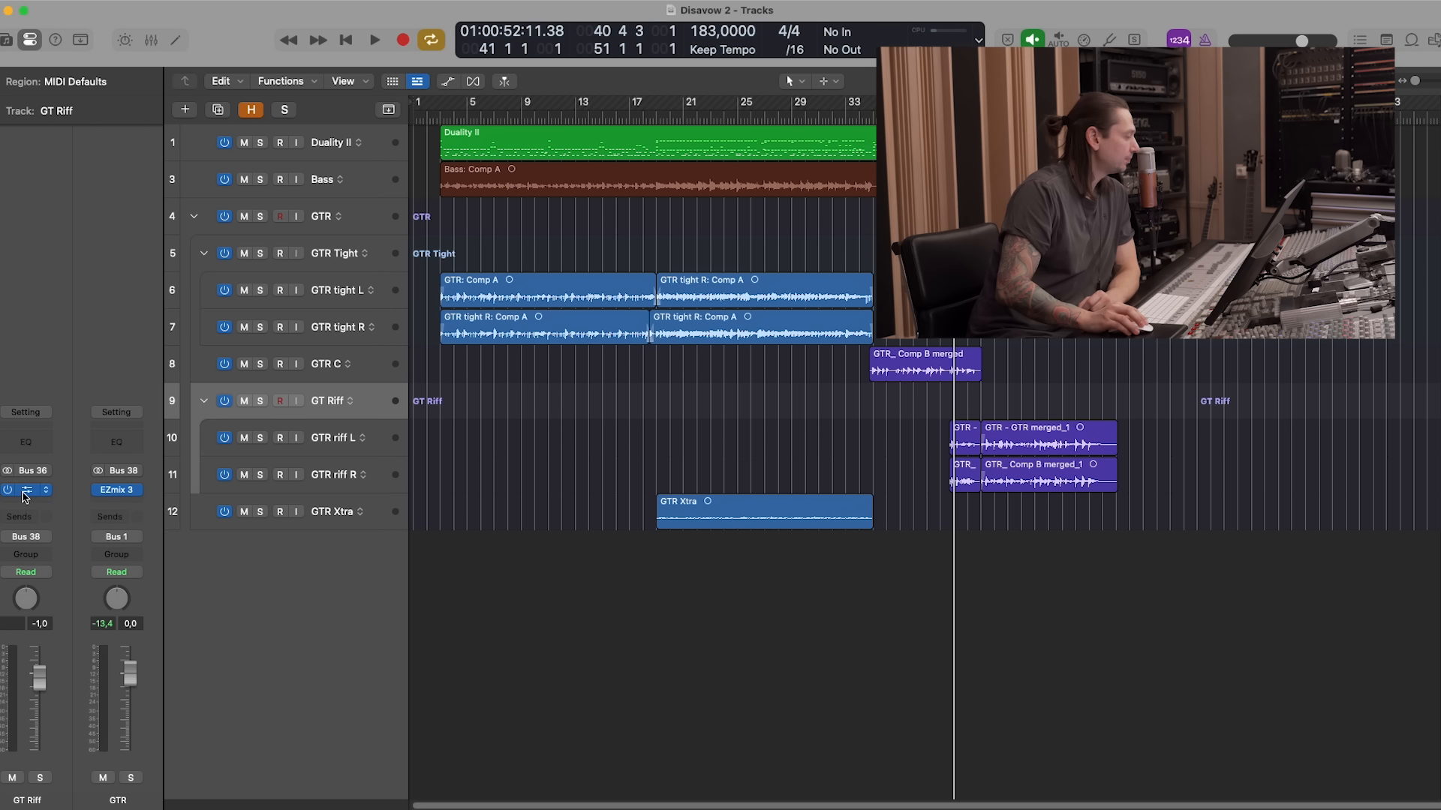
click(45, 494)
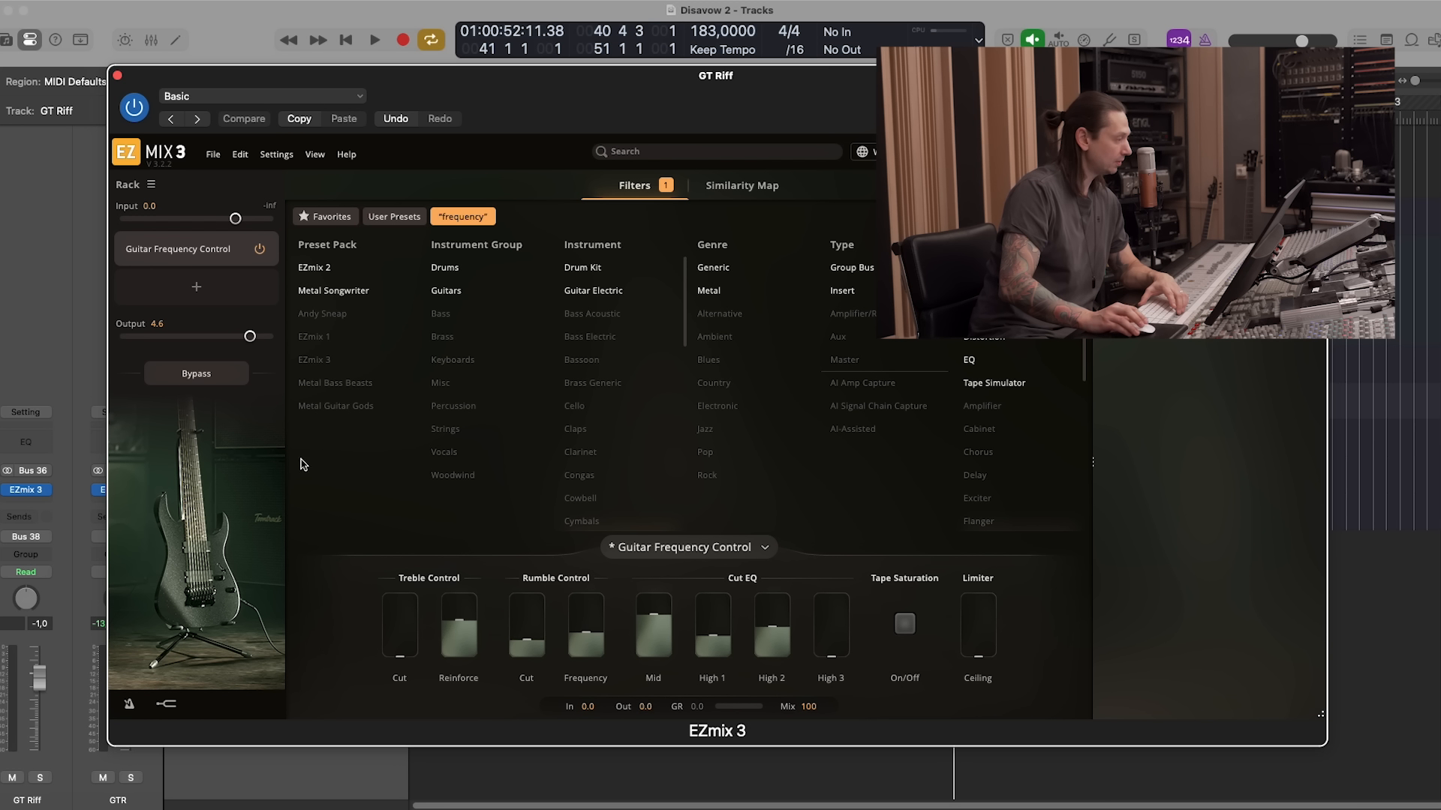
Solo and play back the GT Riff stack, comparing its sound with EZmix 3 bypassed and enabled again
drag(420, 95, 507, 88)
key(space)
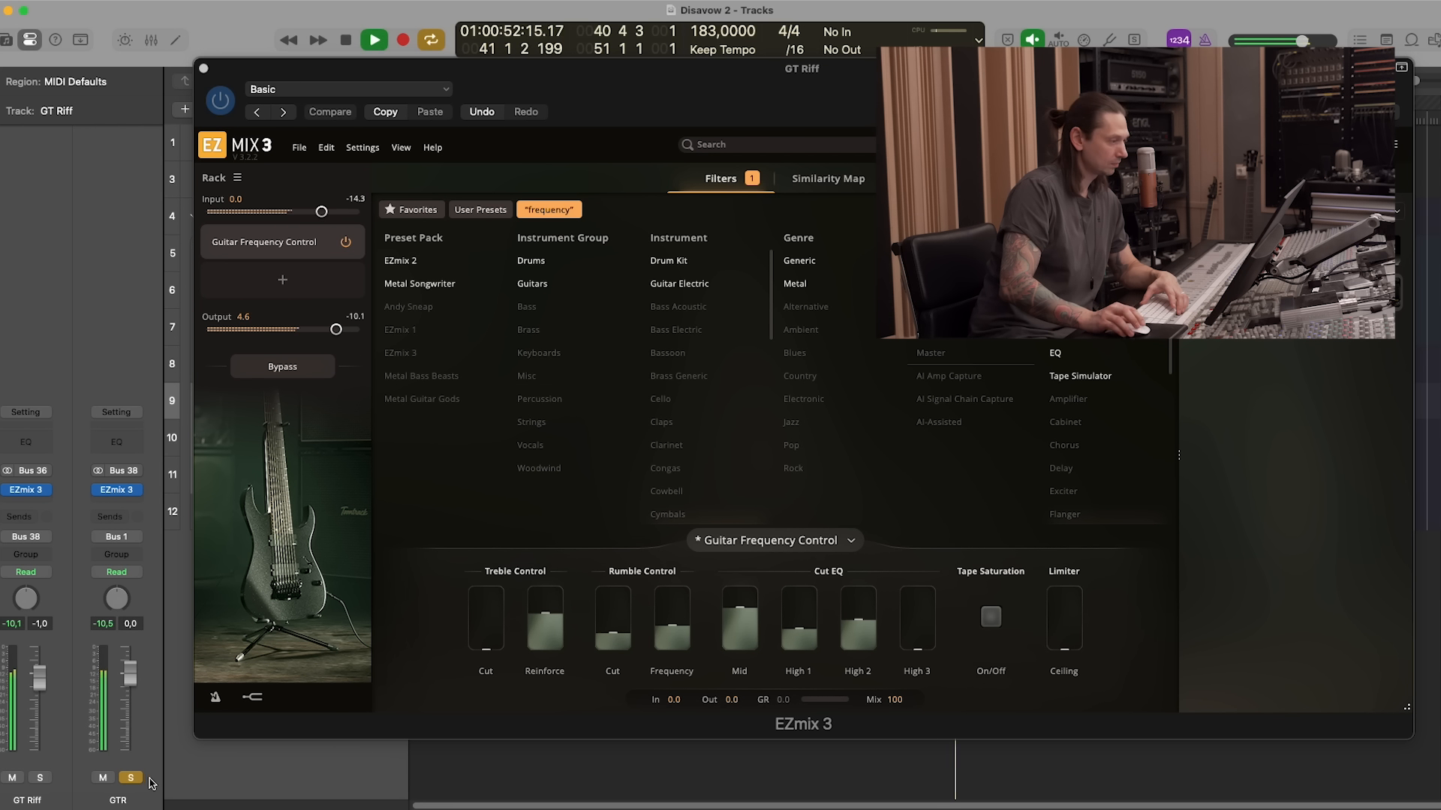
drag(862, 90, 798, 79)
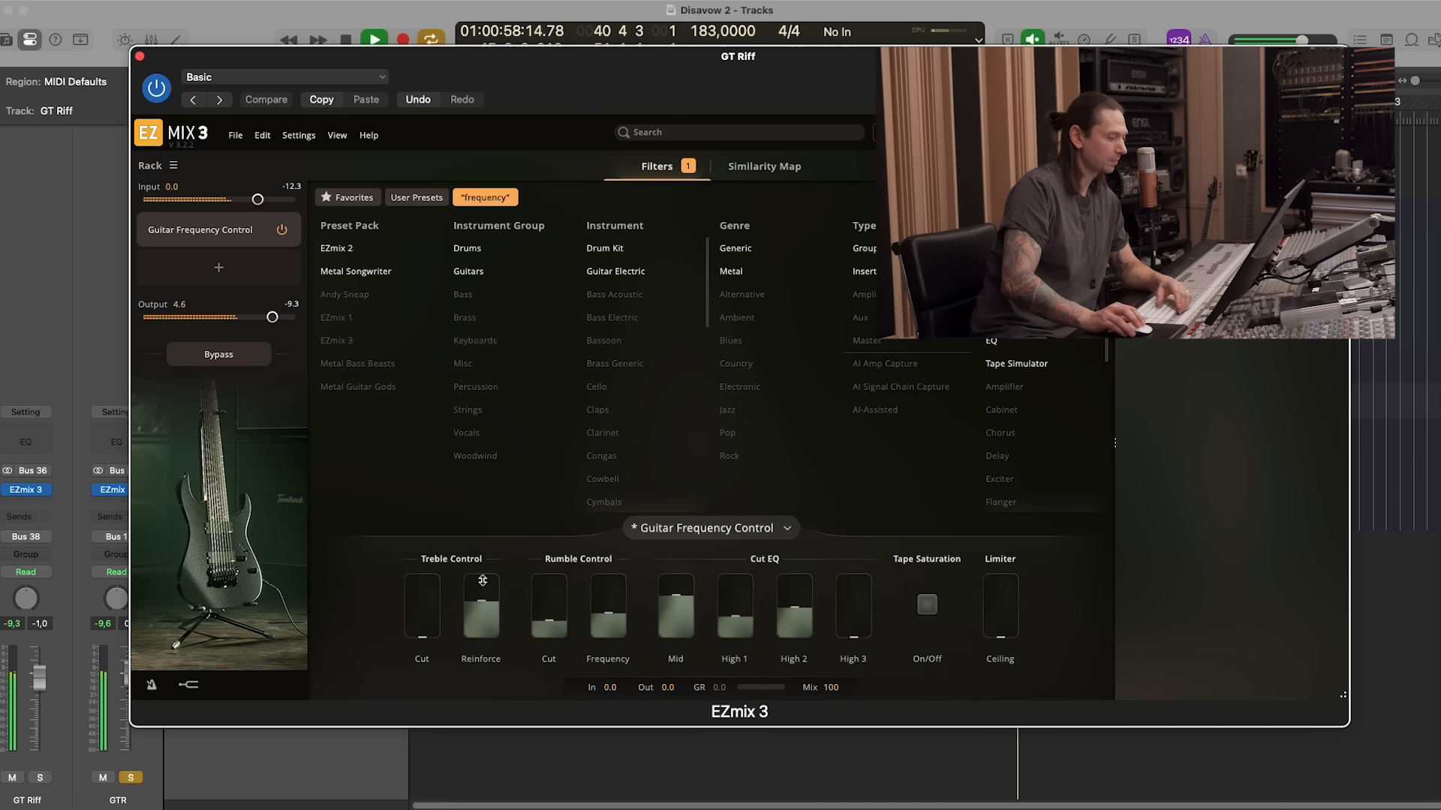
mouse_move(796, 604)
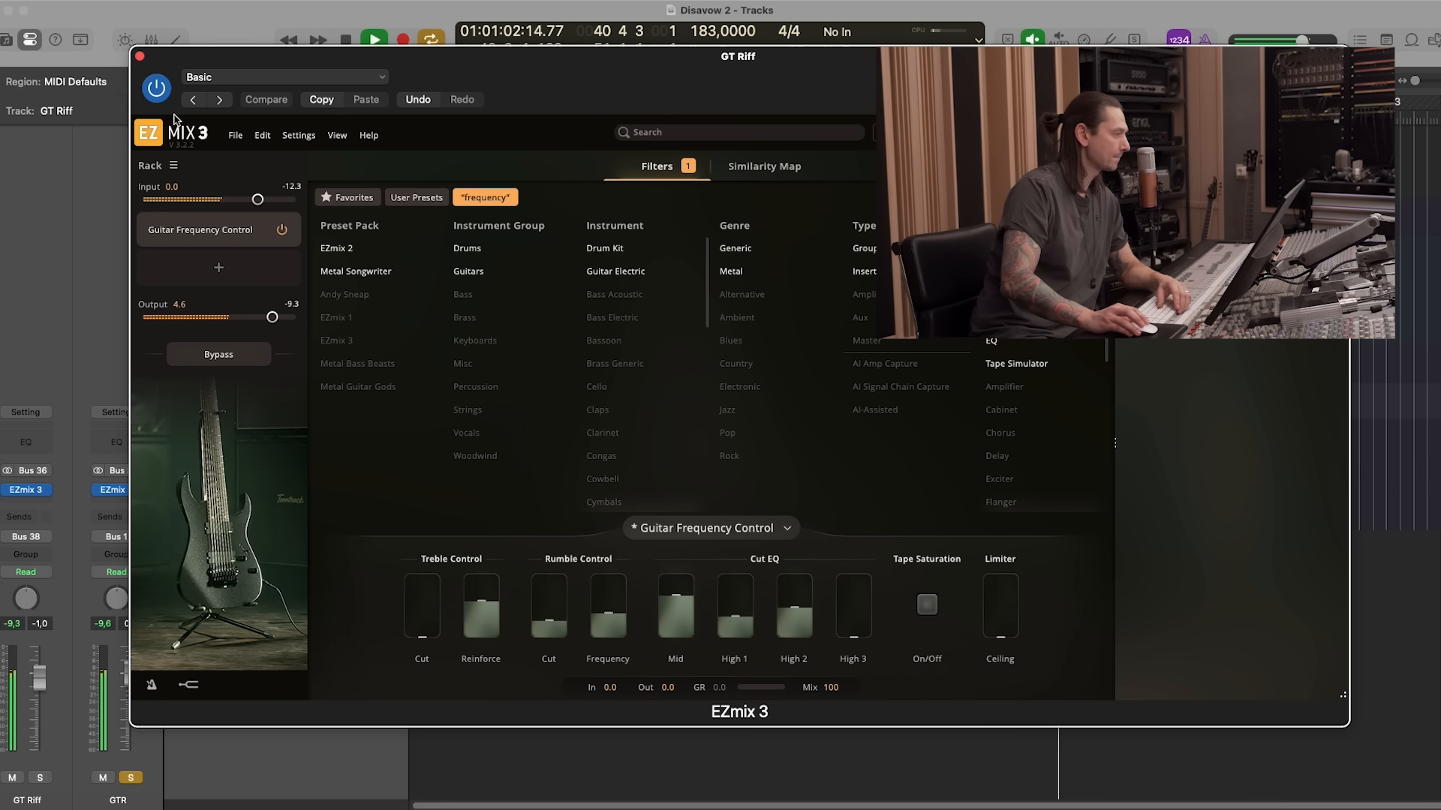
click(165, 89)
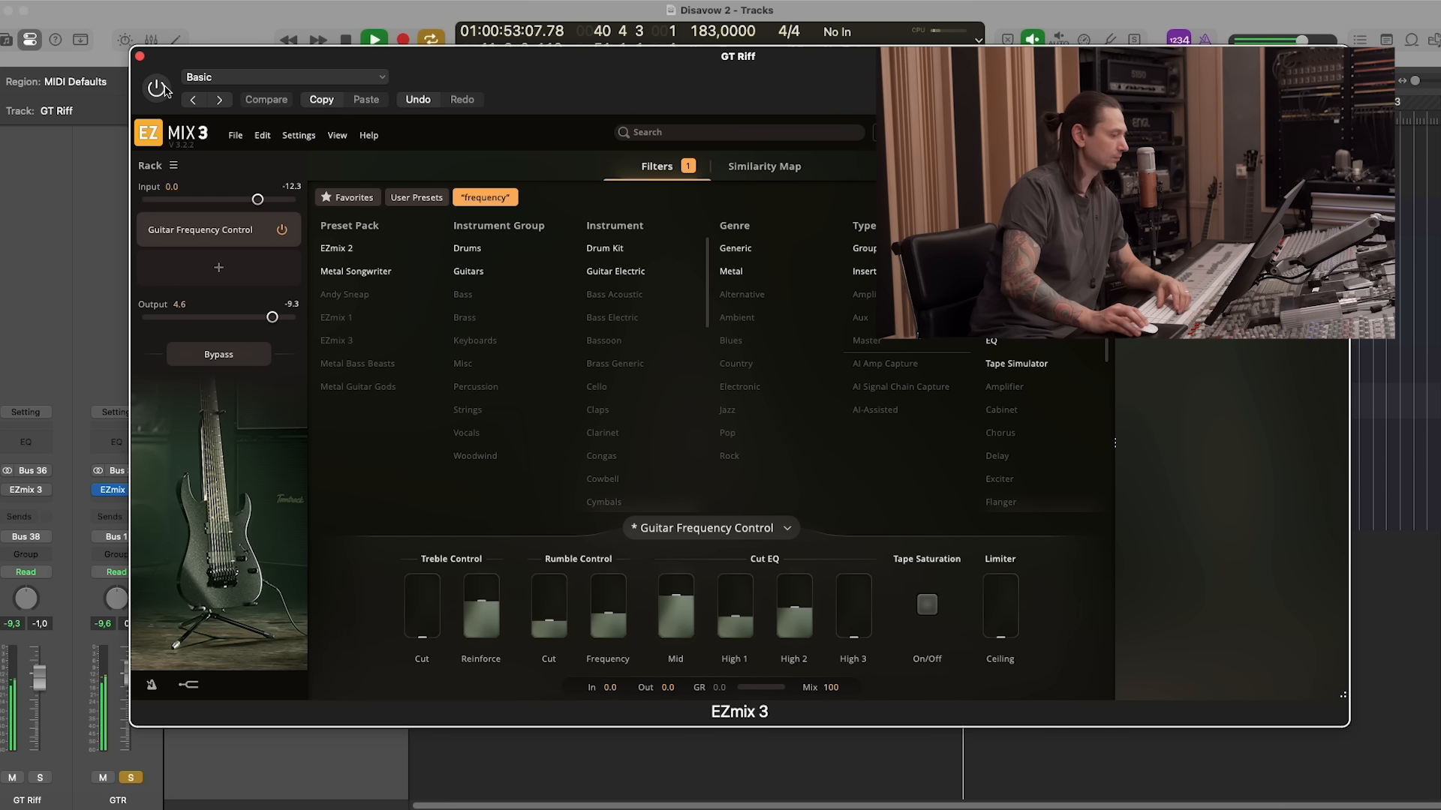
click(157, 89)
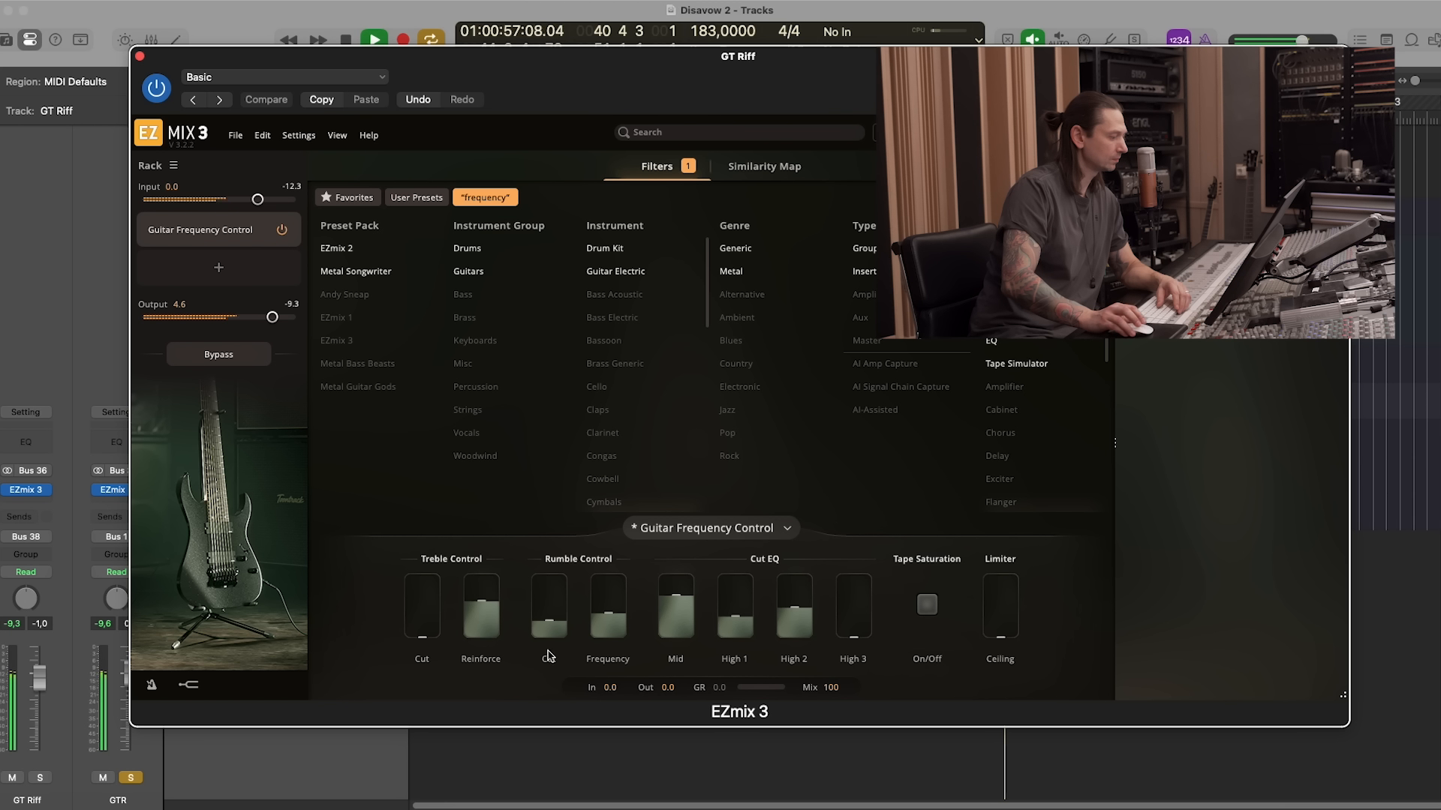
Audition GT Riff with Treble Control Reinforce and Cut EQ Mid each at minimum, bringing both back up to moderate levels
drag(499, 607, 483, 713)
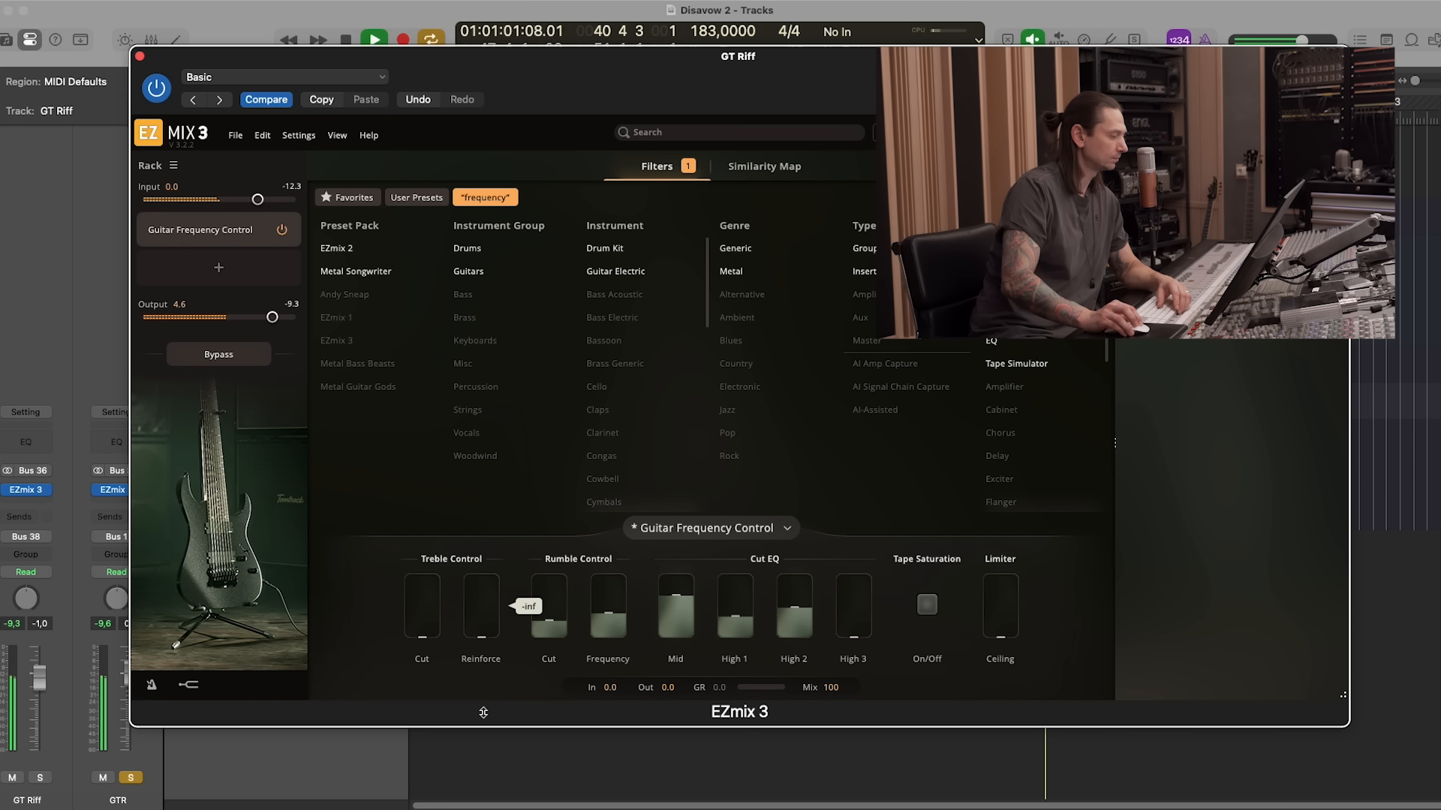
drag(483, 713, 490, 610)
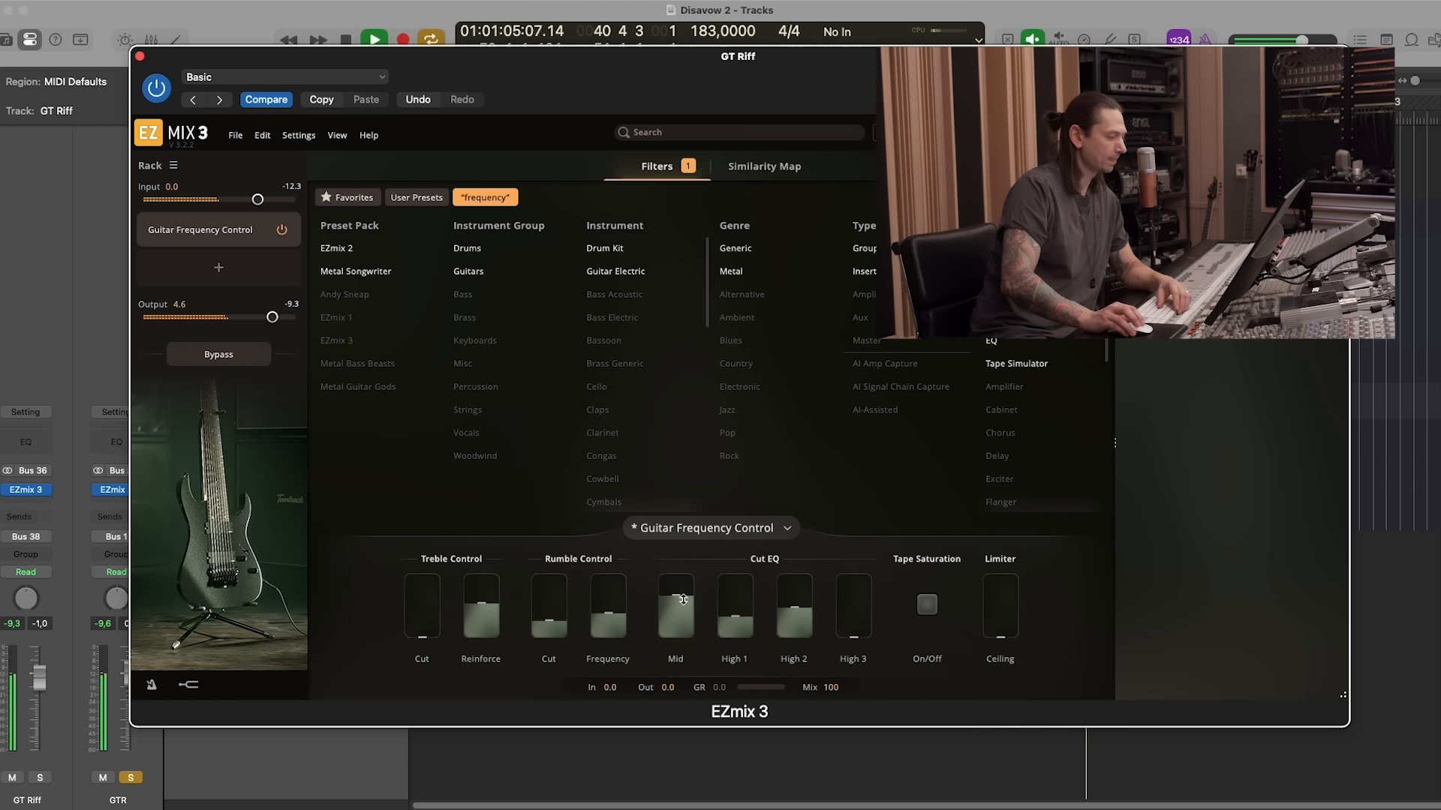
click(679, 595)
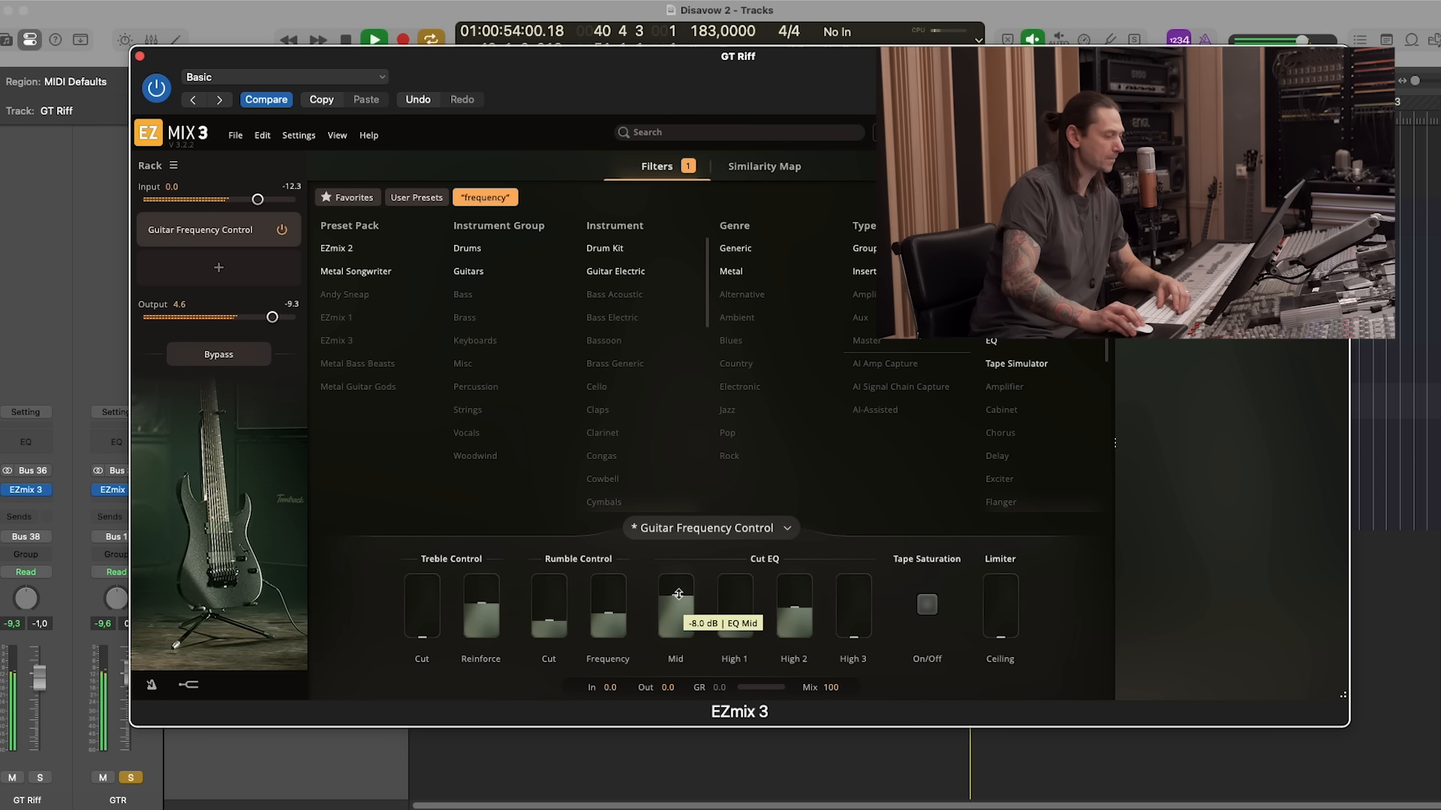
drag(678, 595, 670, 749)
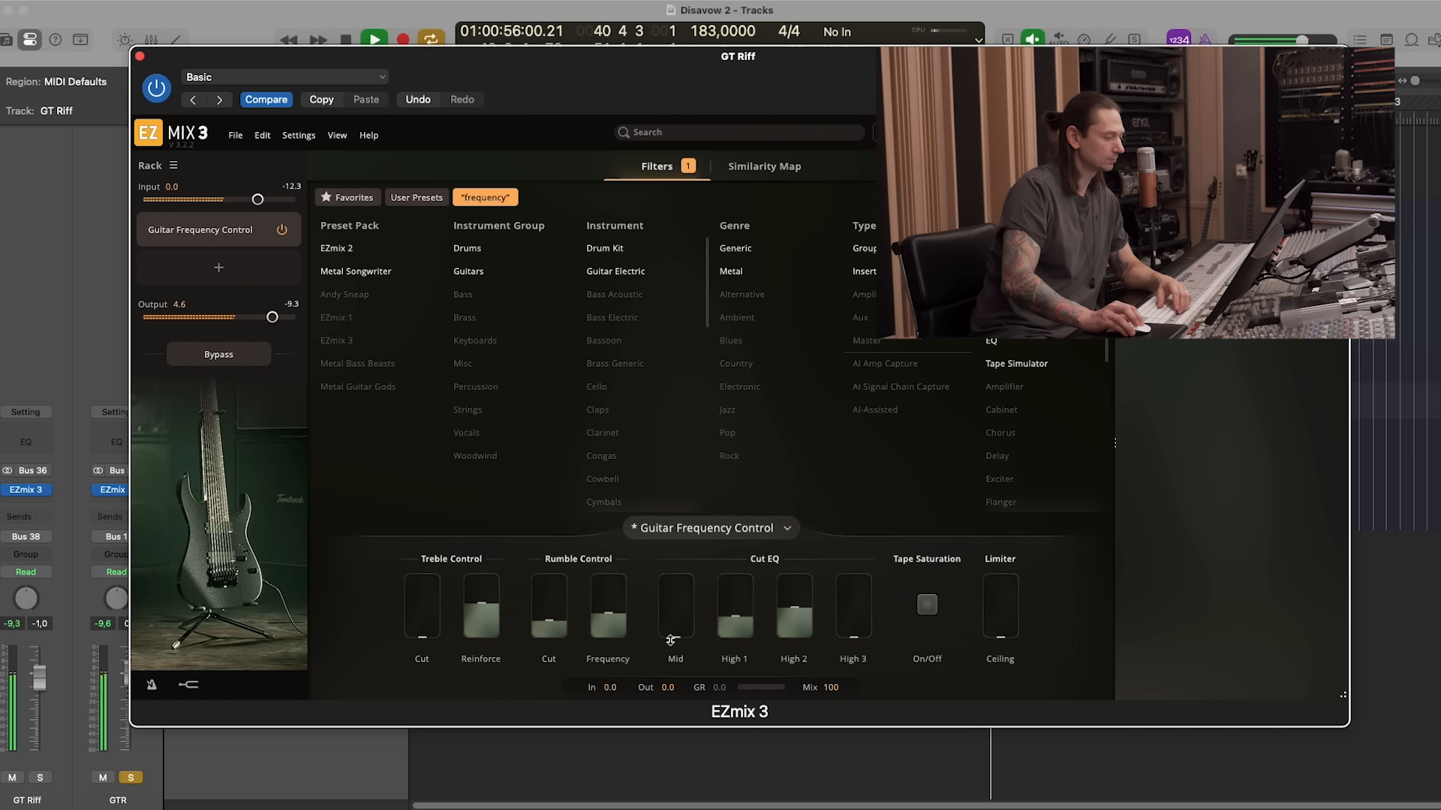
drag(677, 637, 678, 547)
Audition GT Riff's Cut EQ High 1 and High 2, lowering High 2 to 0.0 dB and raising it back during playback
drag(745, 625, 788, 688)
mouse_move(789, 608)
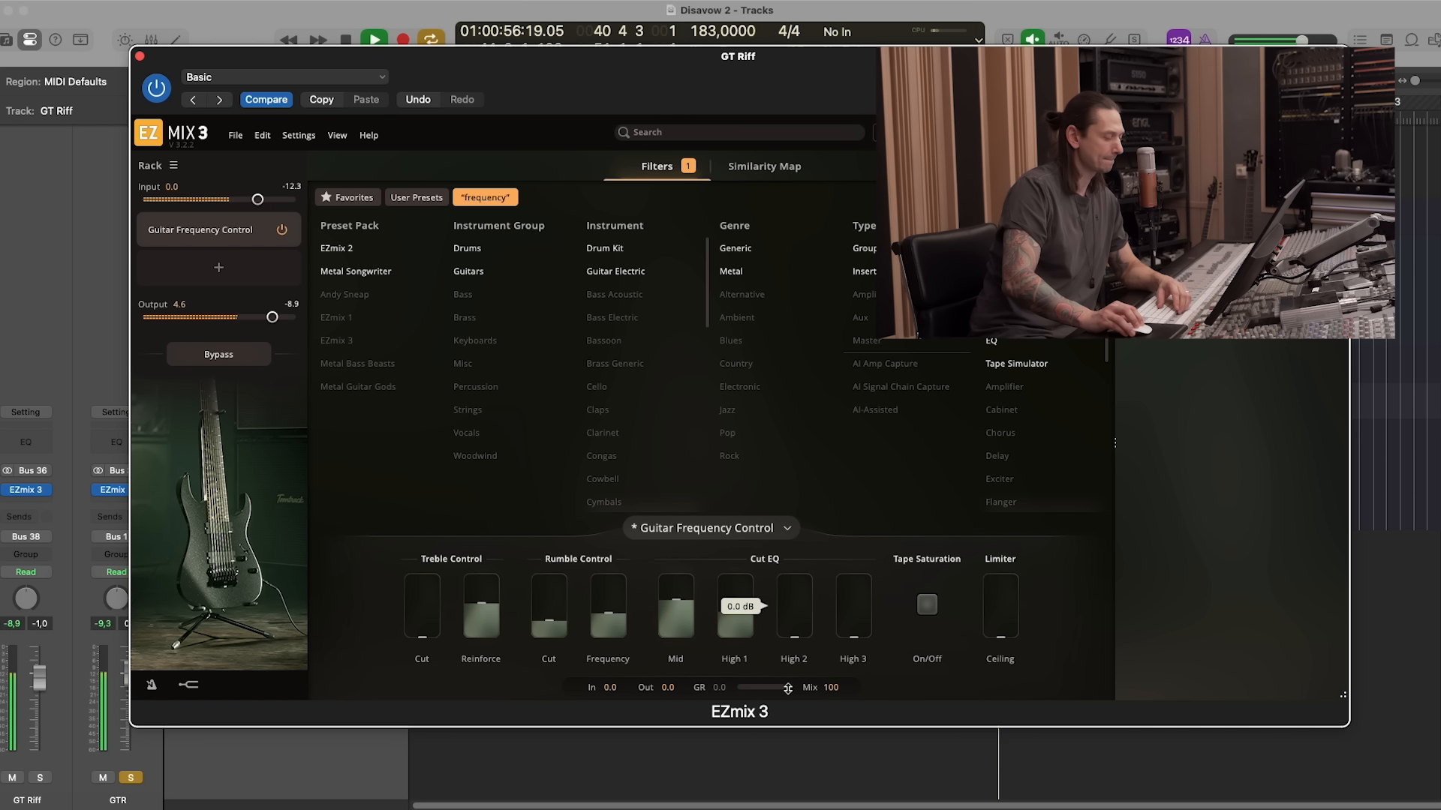
drag(788, 689, 796, 594)
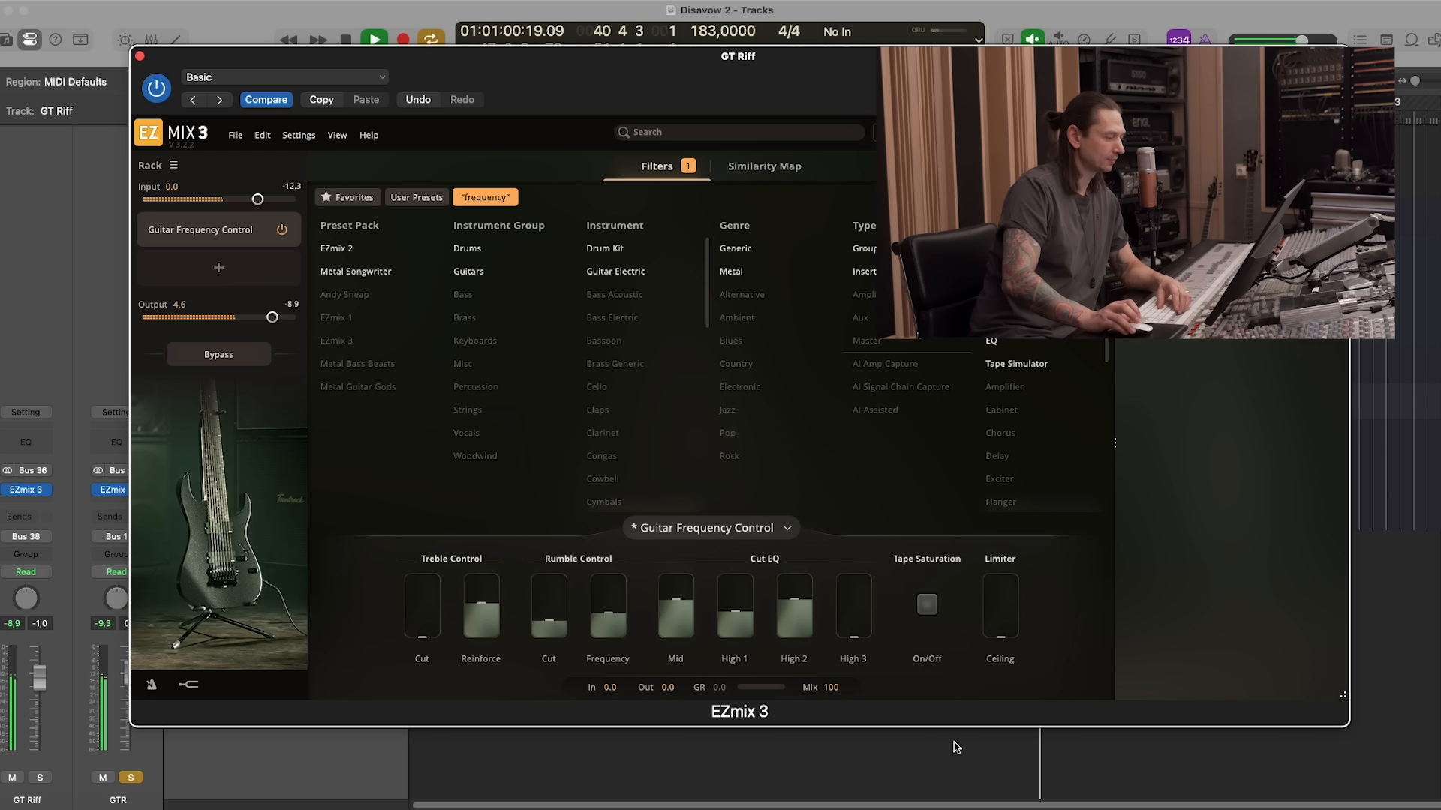
key(space)
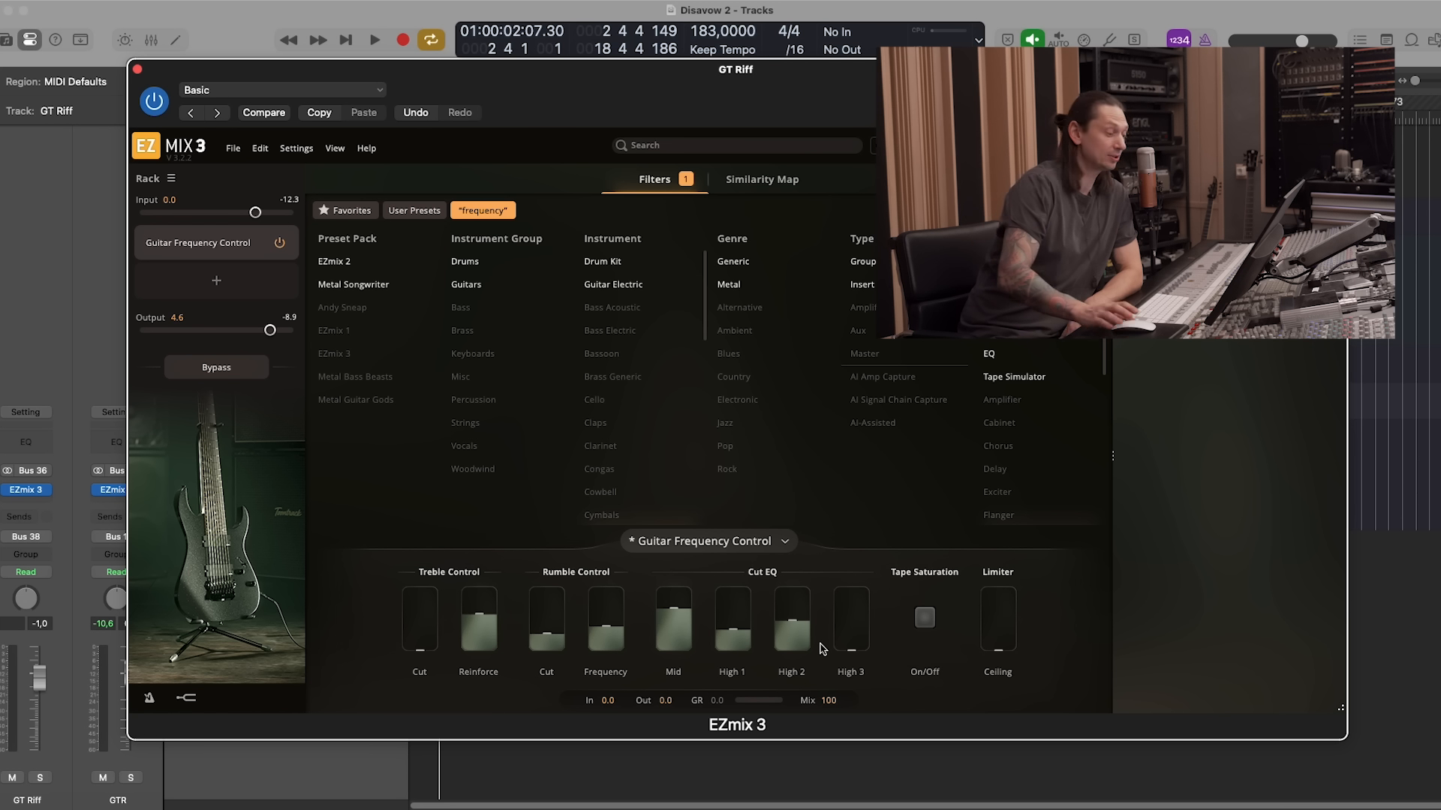
Close the GT Riff plug-in and open the EZmix 3 Guitar Frequency Control settings on the GTR stack
click(137, 70)
click(394, 223)
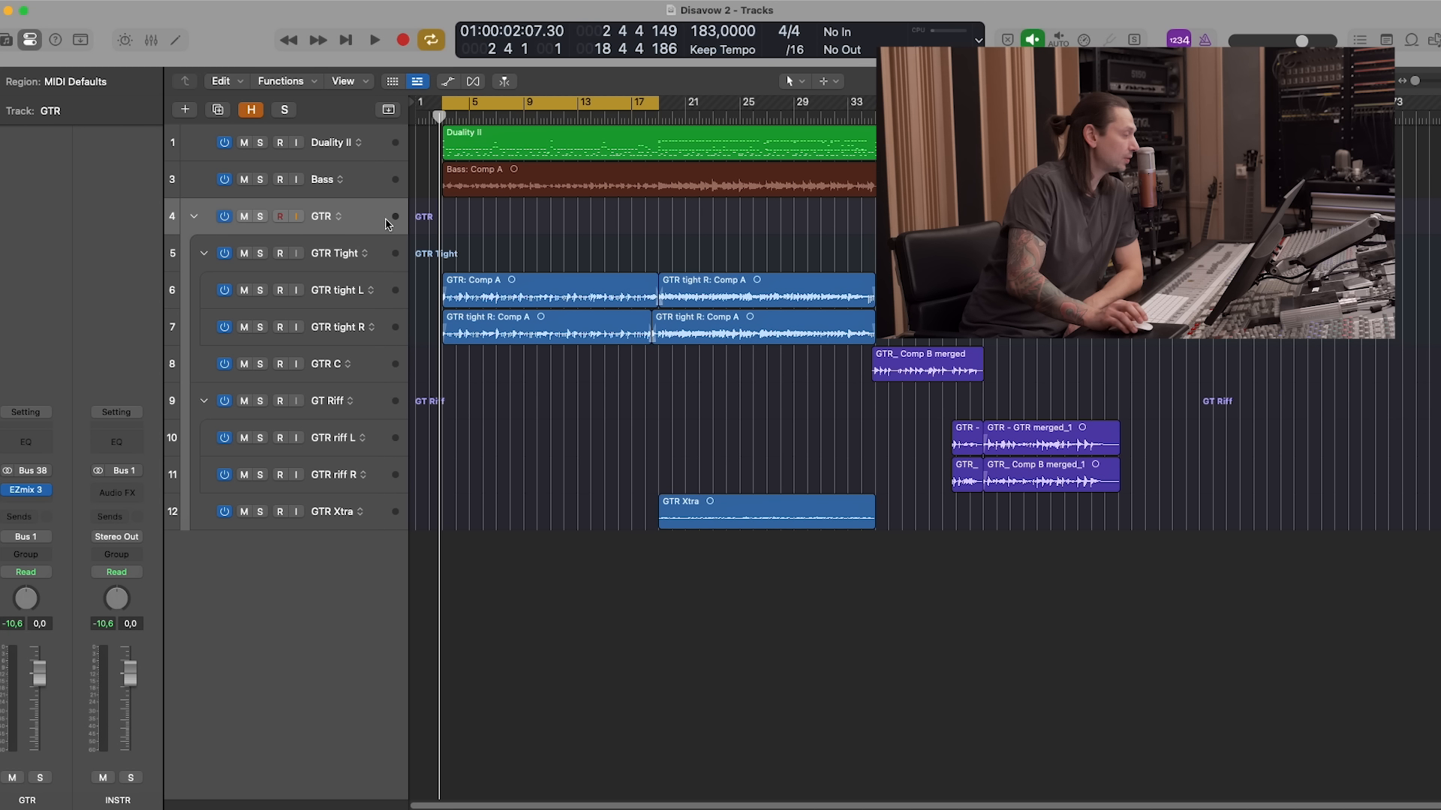
click(24, 490)
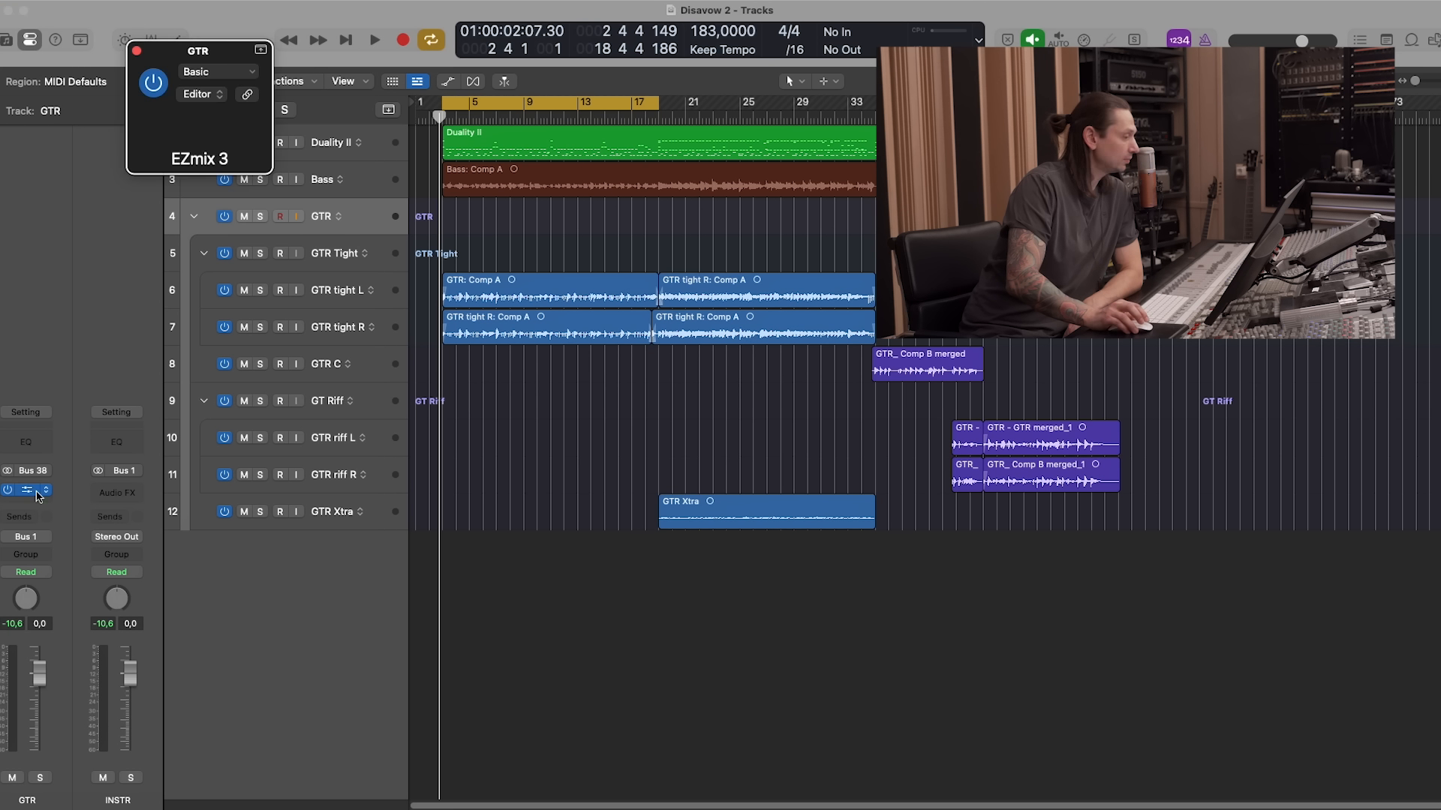
drag(831, 93, 828, 112)
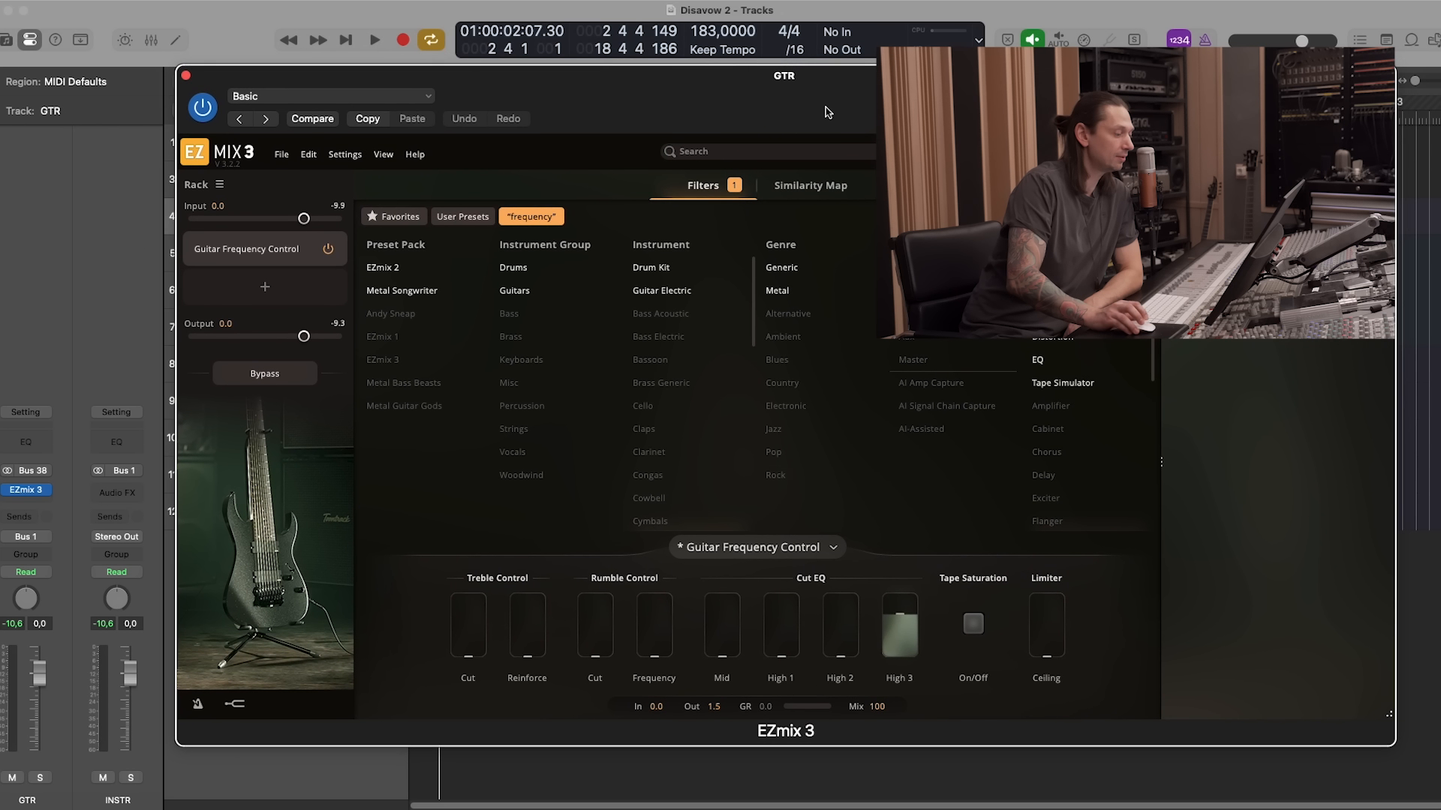
Solo and play the GTR stack, audition Cut EQ High 3 at its minimum, and restore the saved setting for comparison
mouse_move(863, 618)
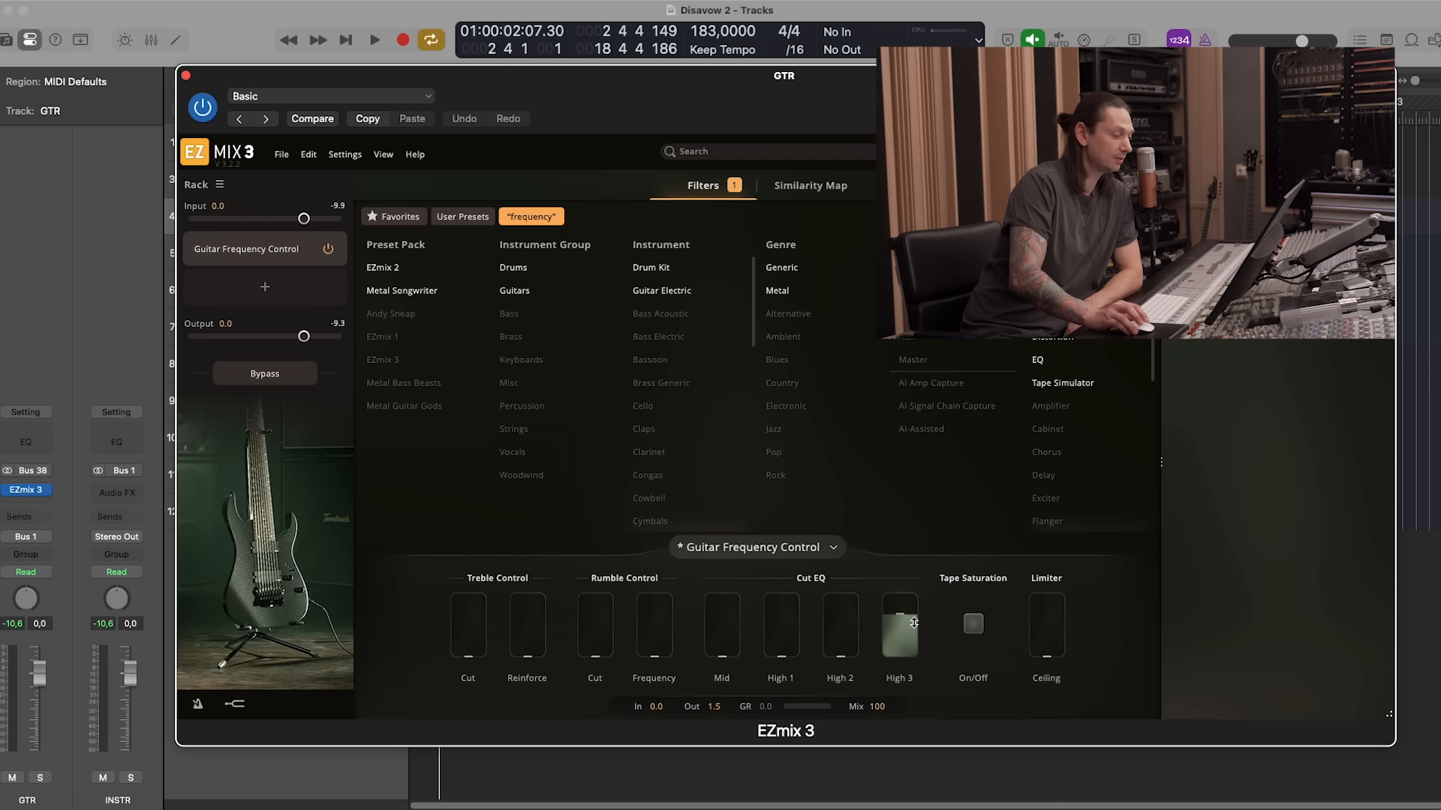
mouse_move(914, 623)
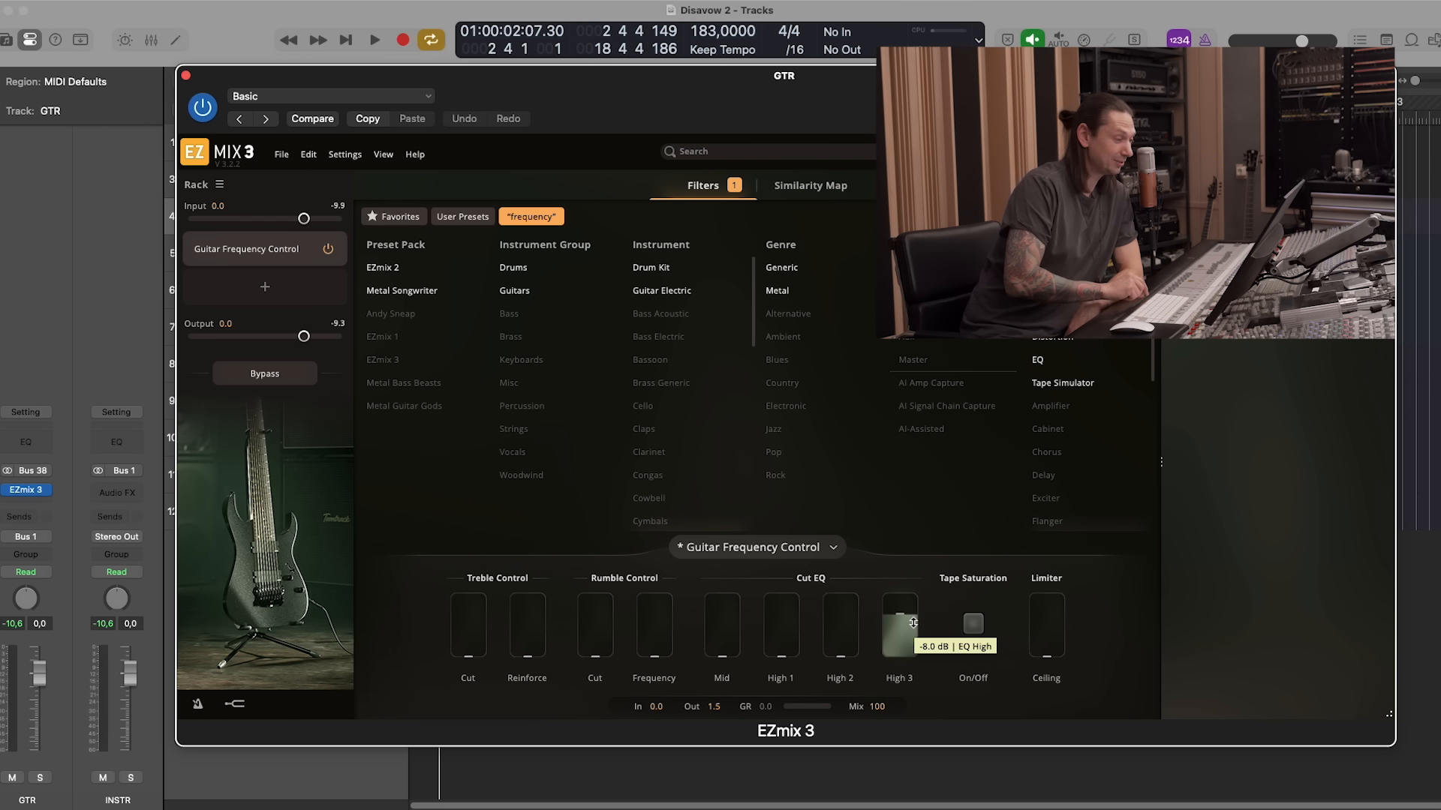
key(space)
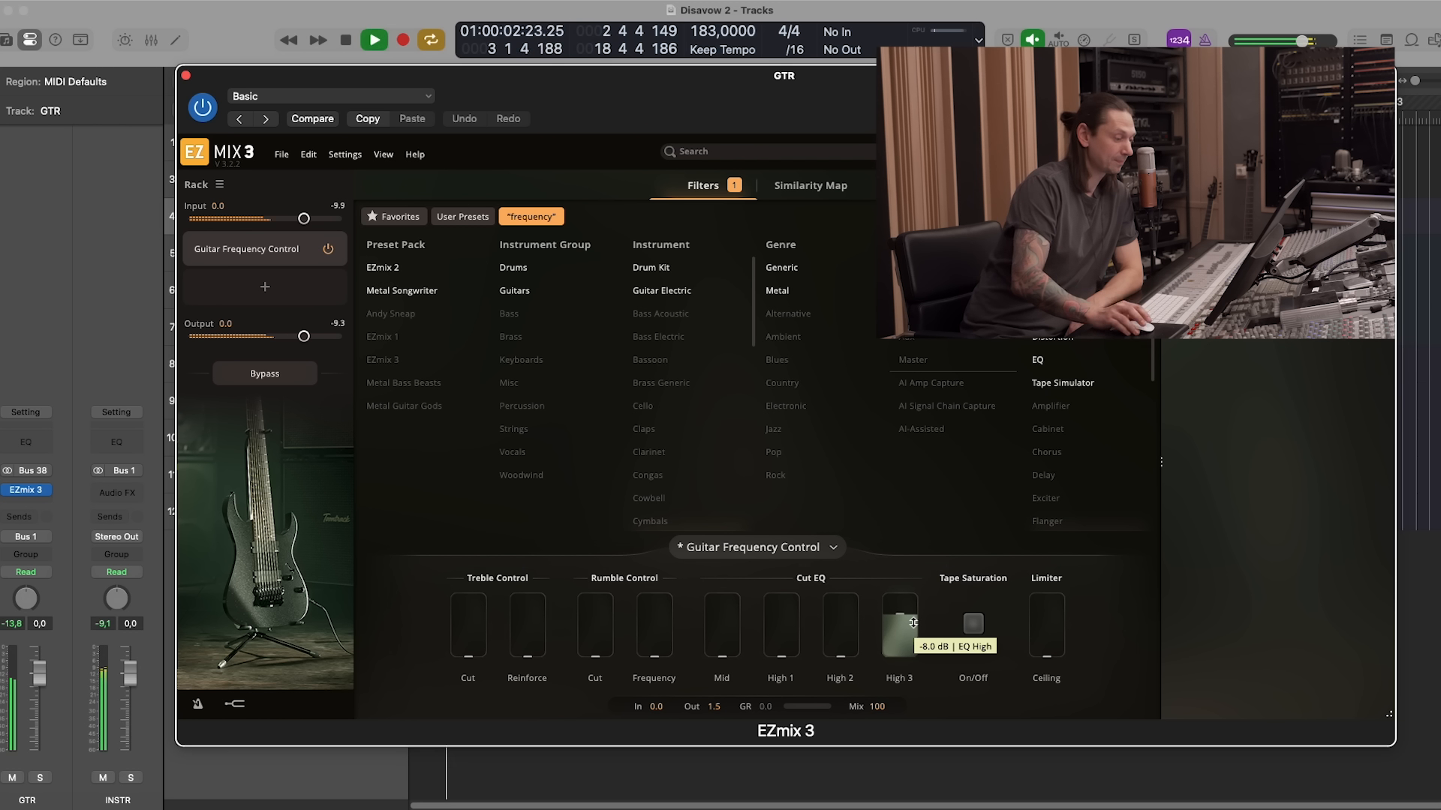
key(s)
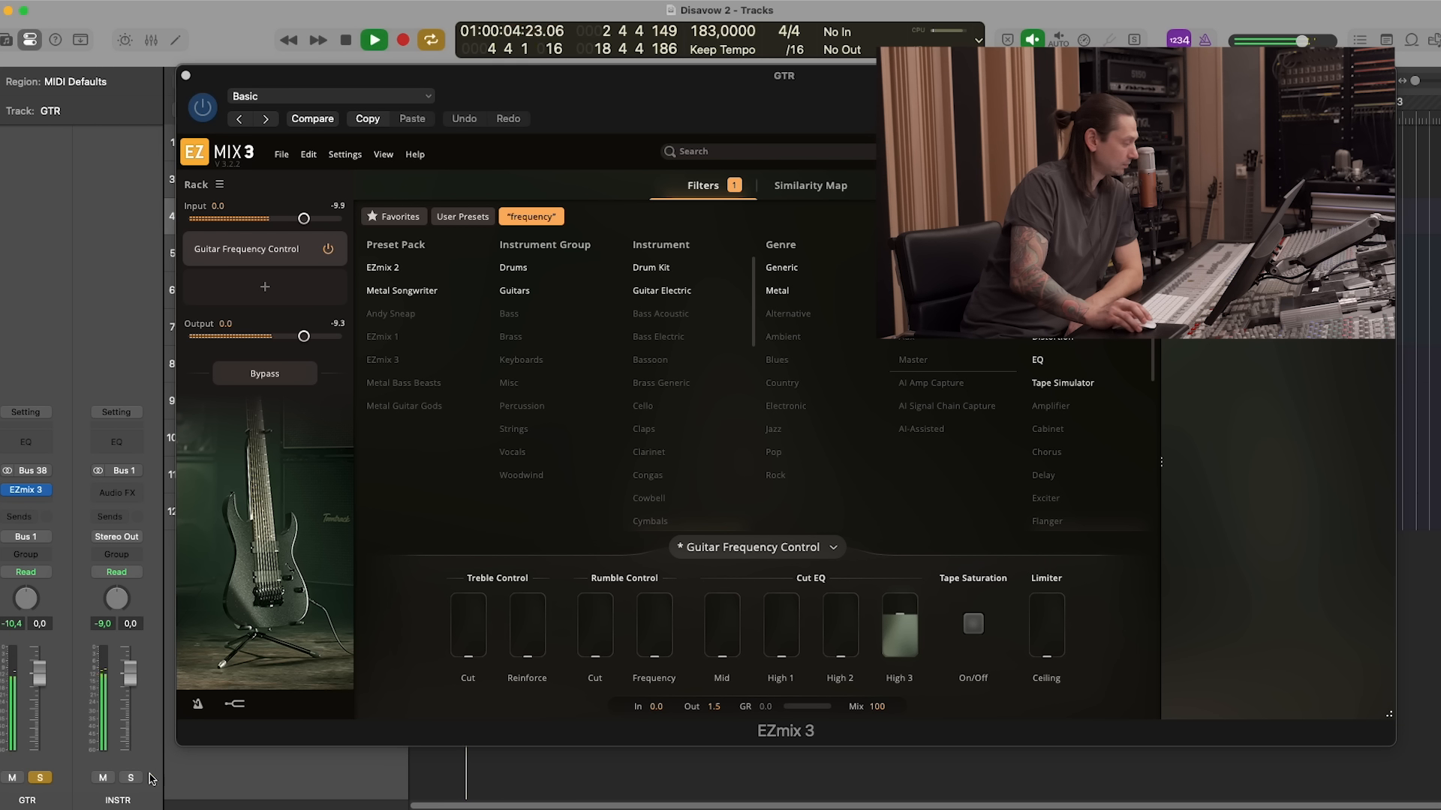
click(902, 611)
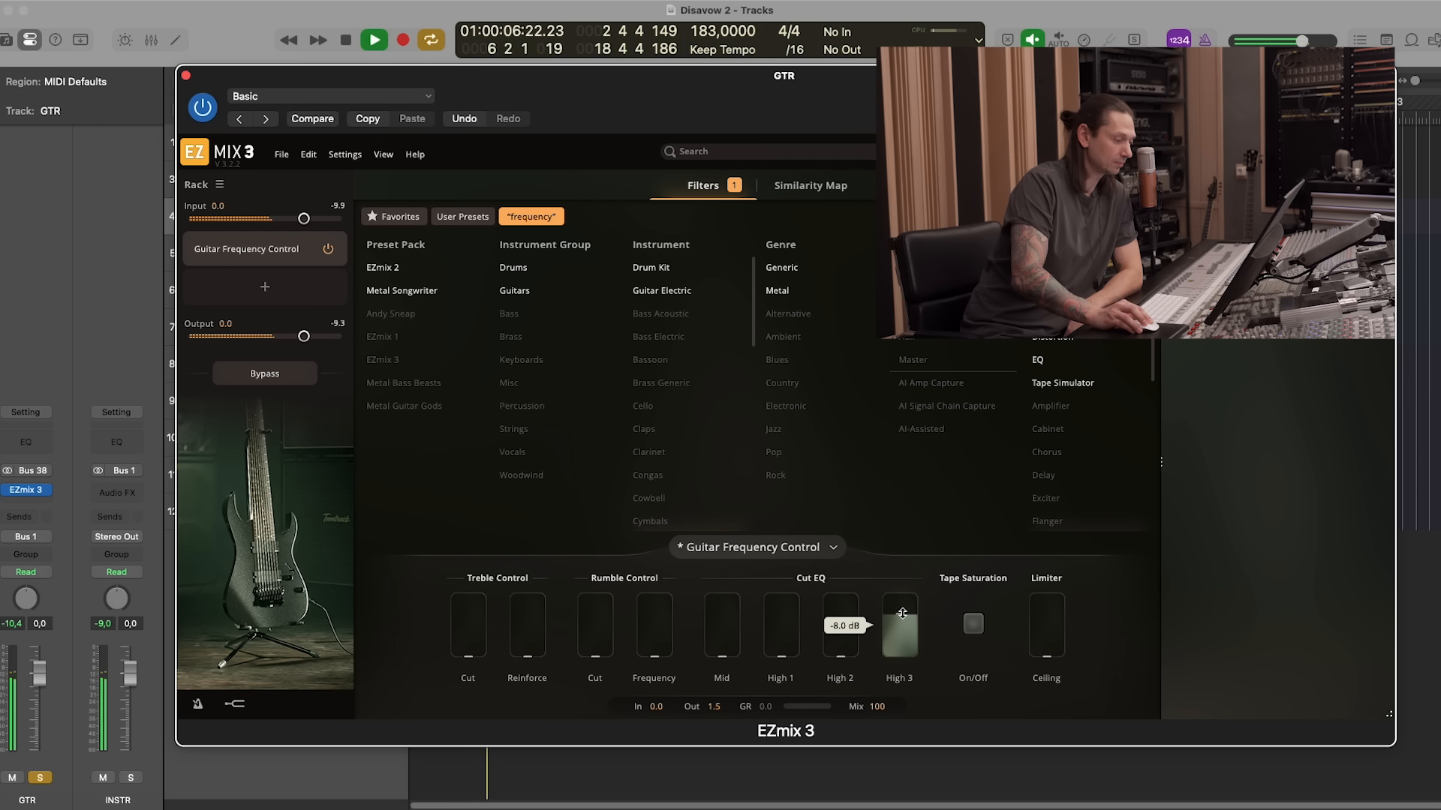
drag(902, 612, 902, 803)
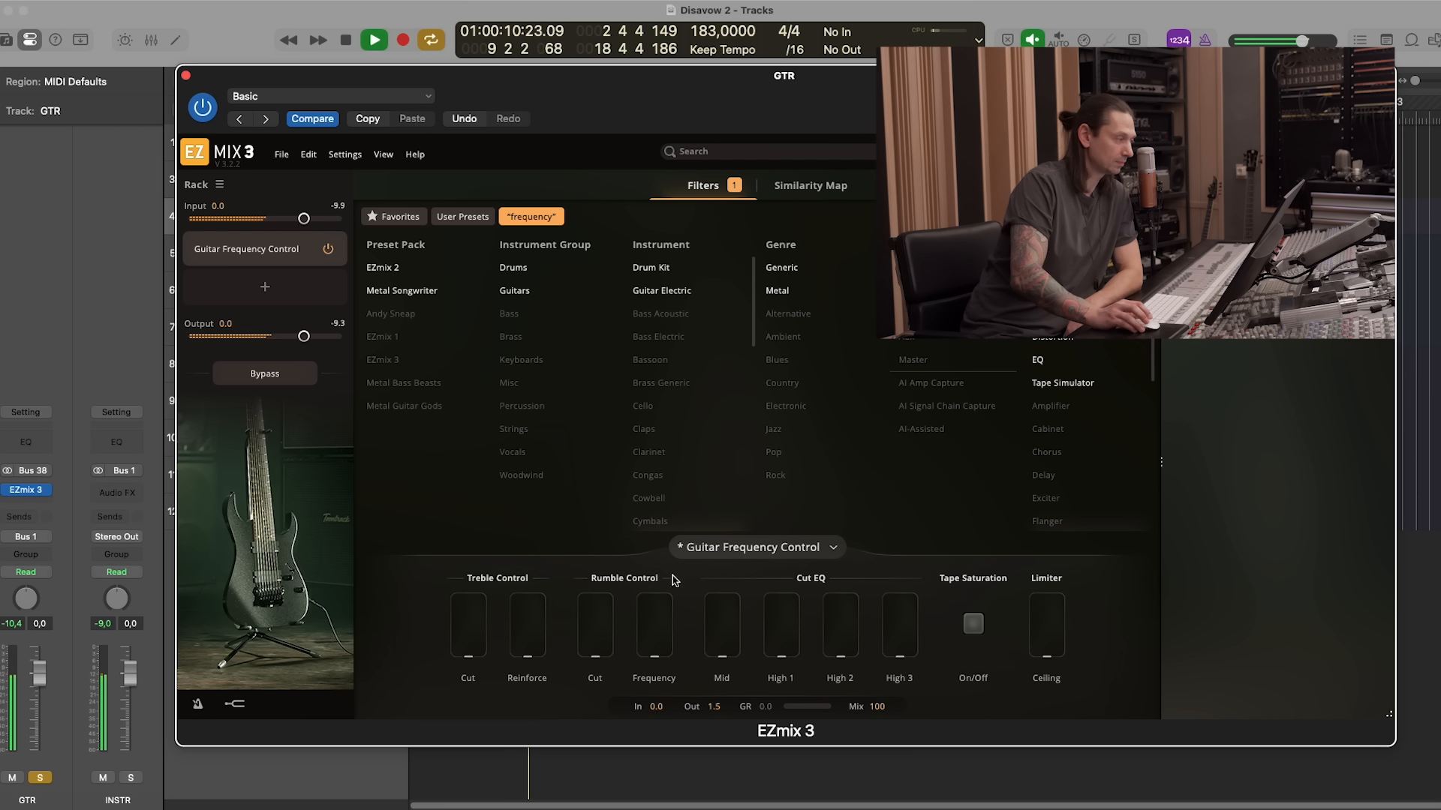
click(307, 120)
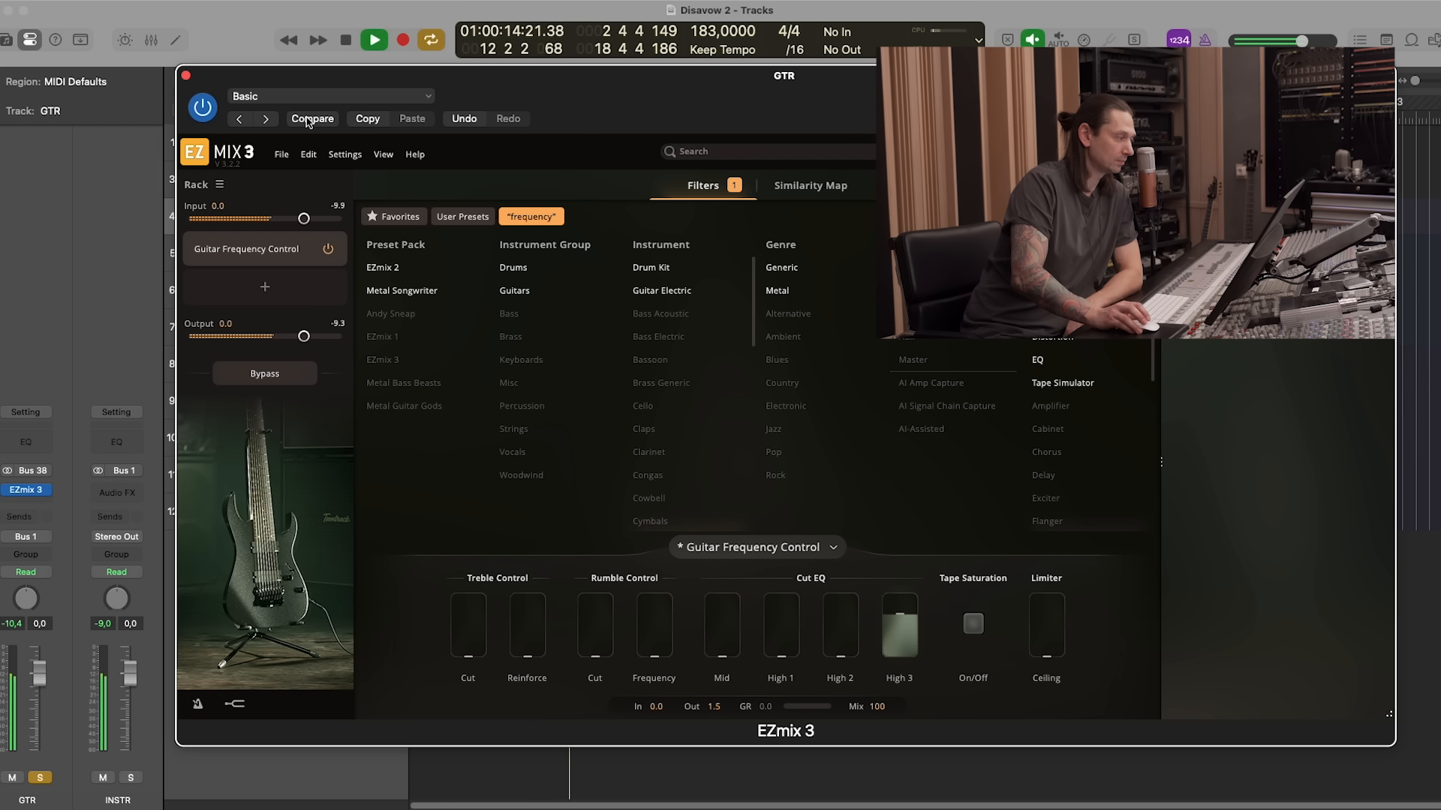
key(space)
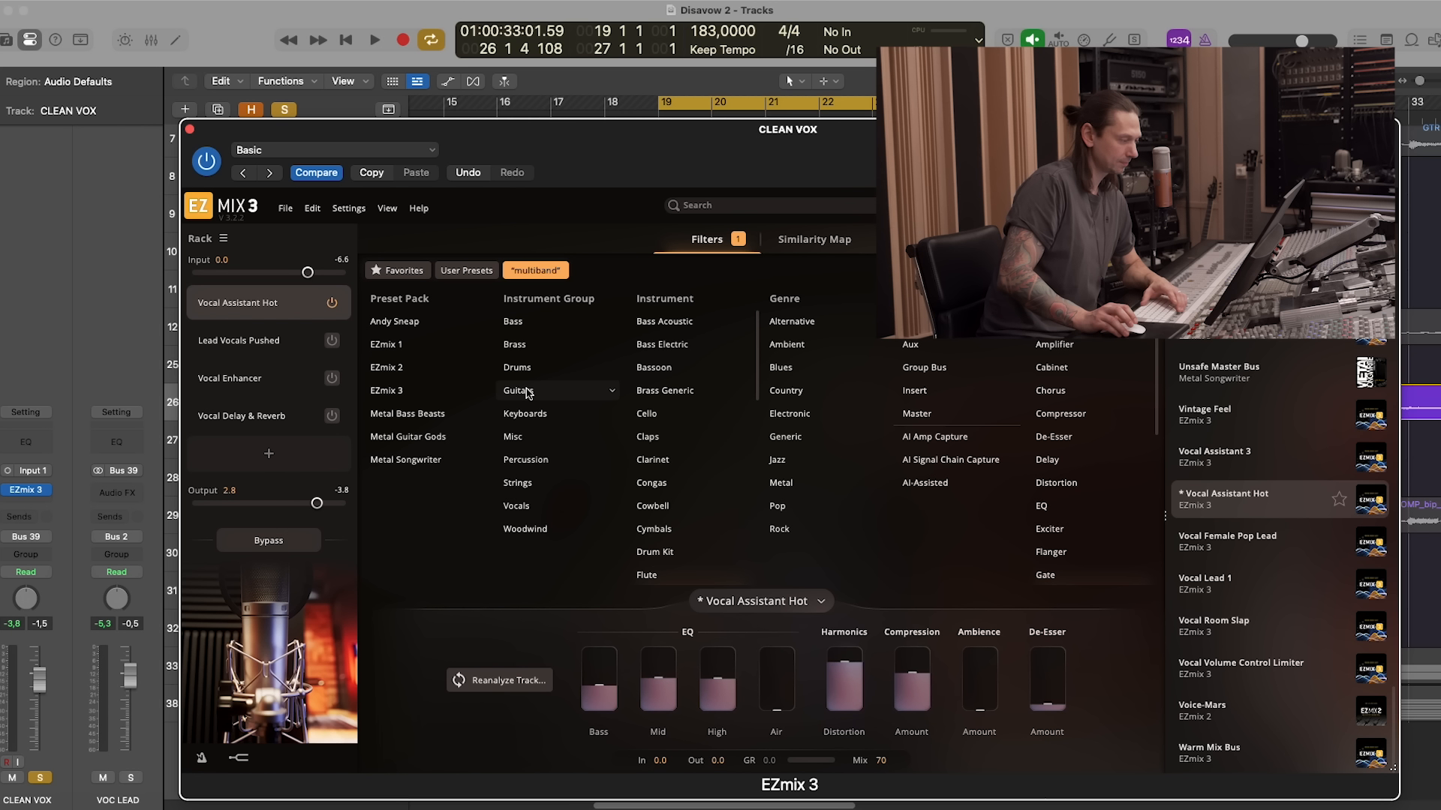
Play back CLEAN VOX with only Vocal Assistant Hot active, and inspect its EQ High and Bass gains
key(space)
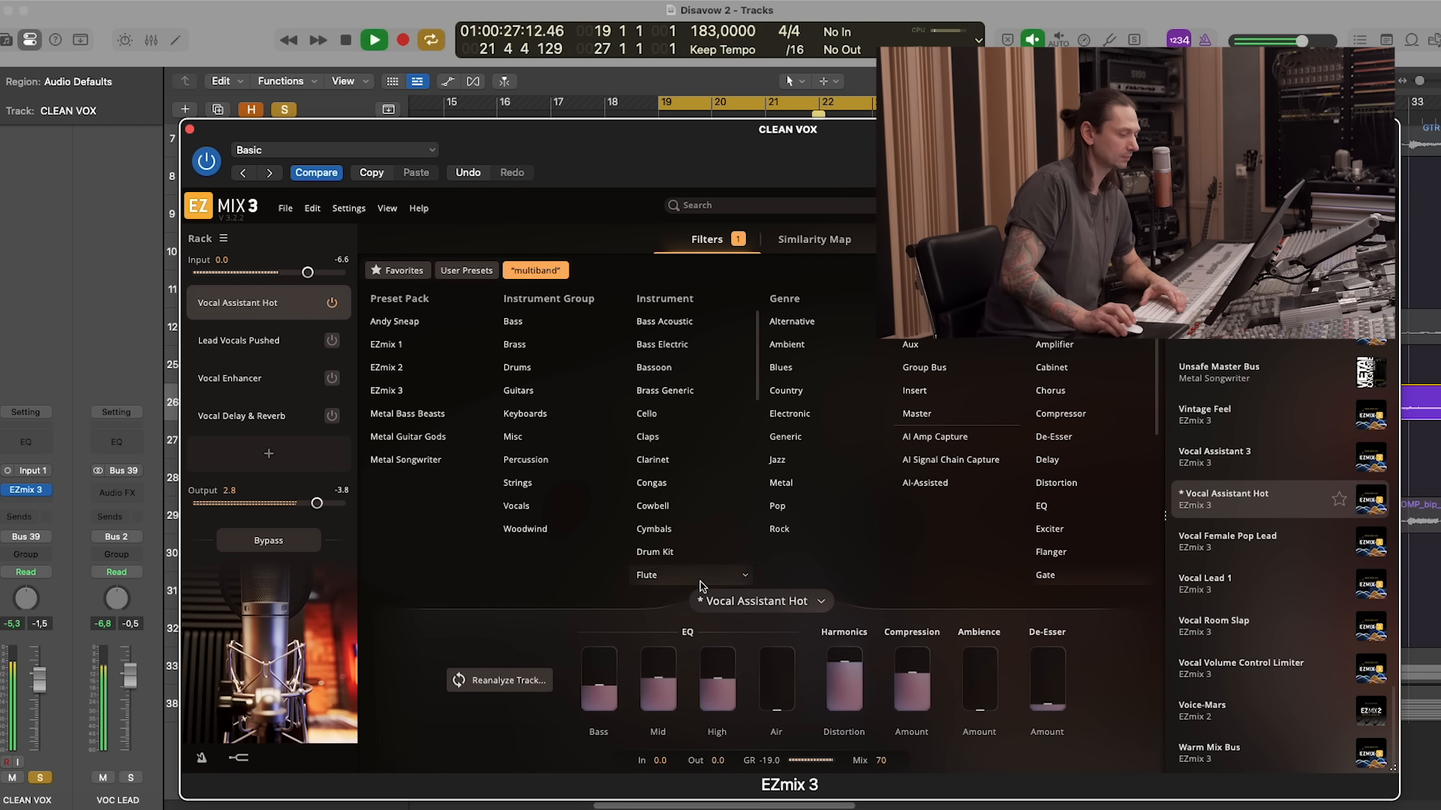
mouse_move(698, 679)
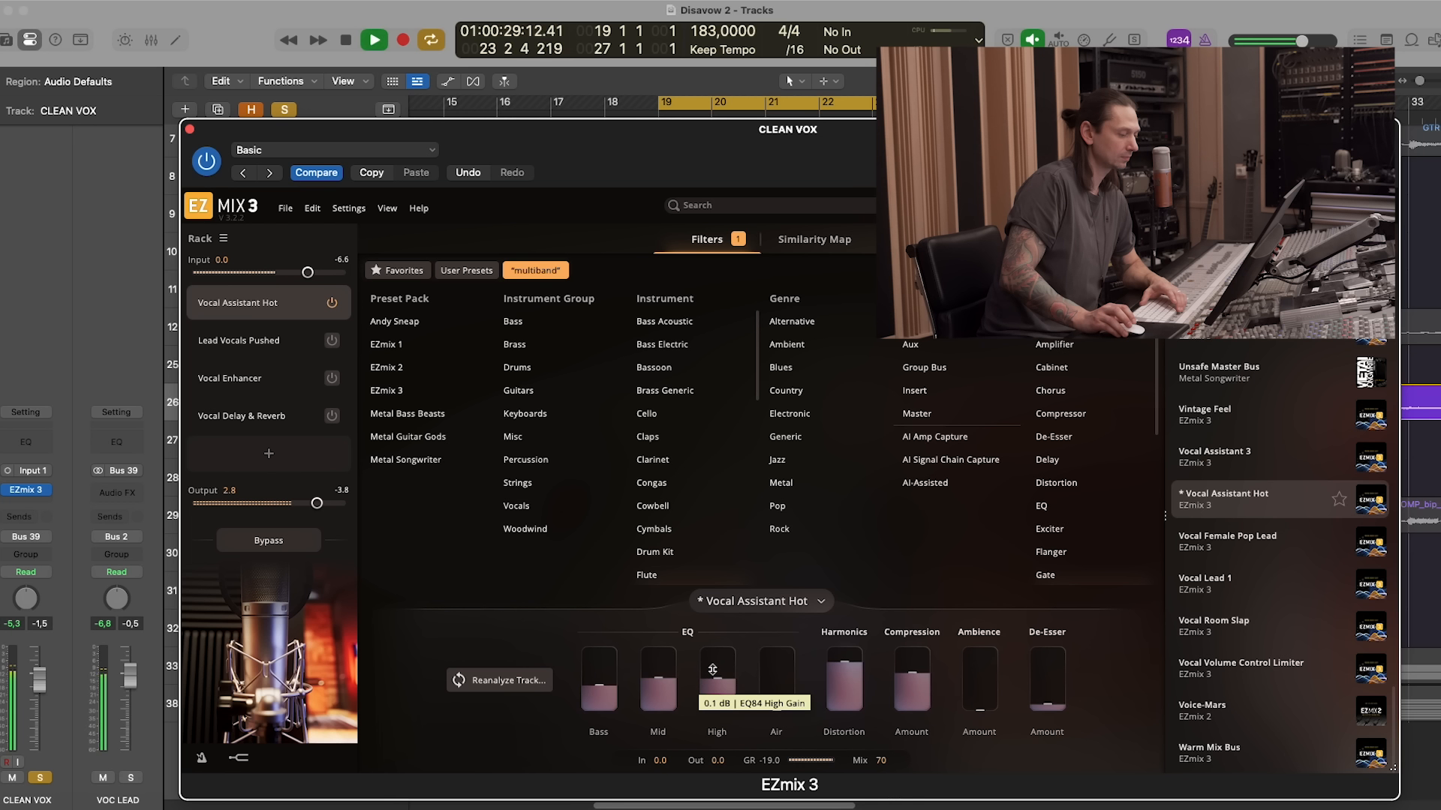
mouse_move(605, 646)
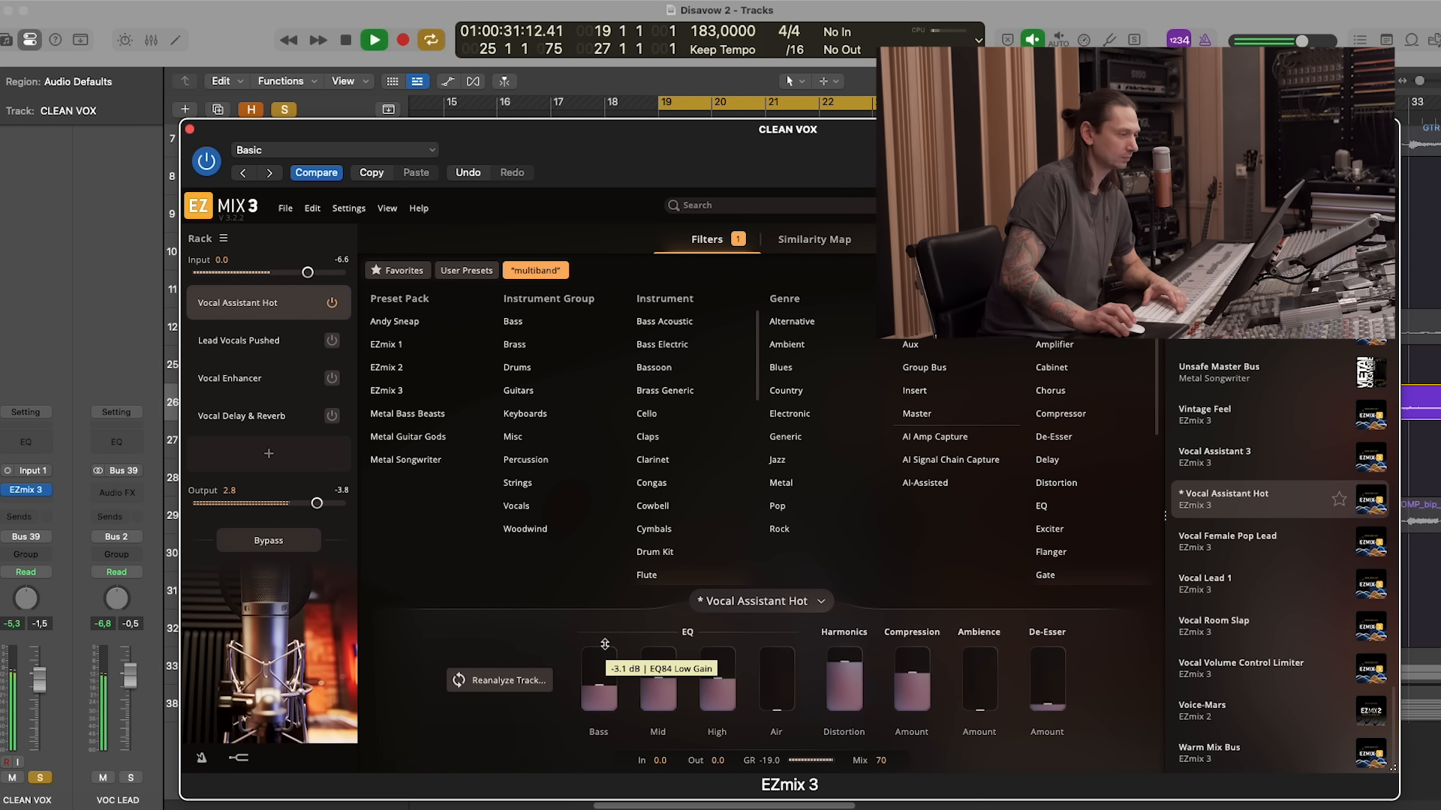
key(space)
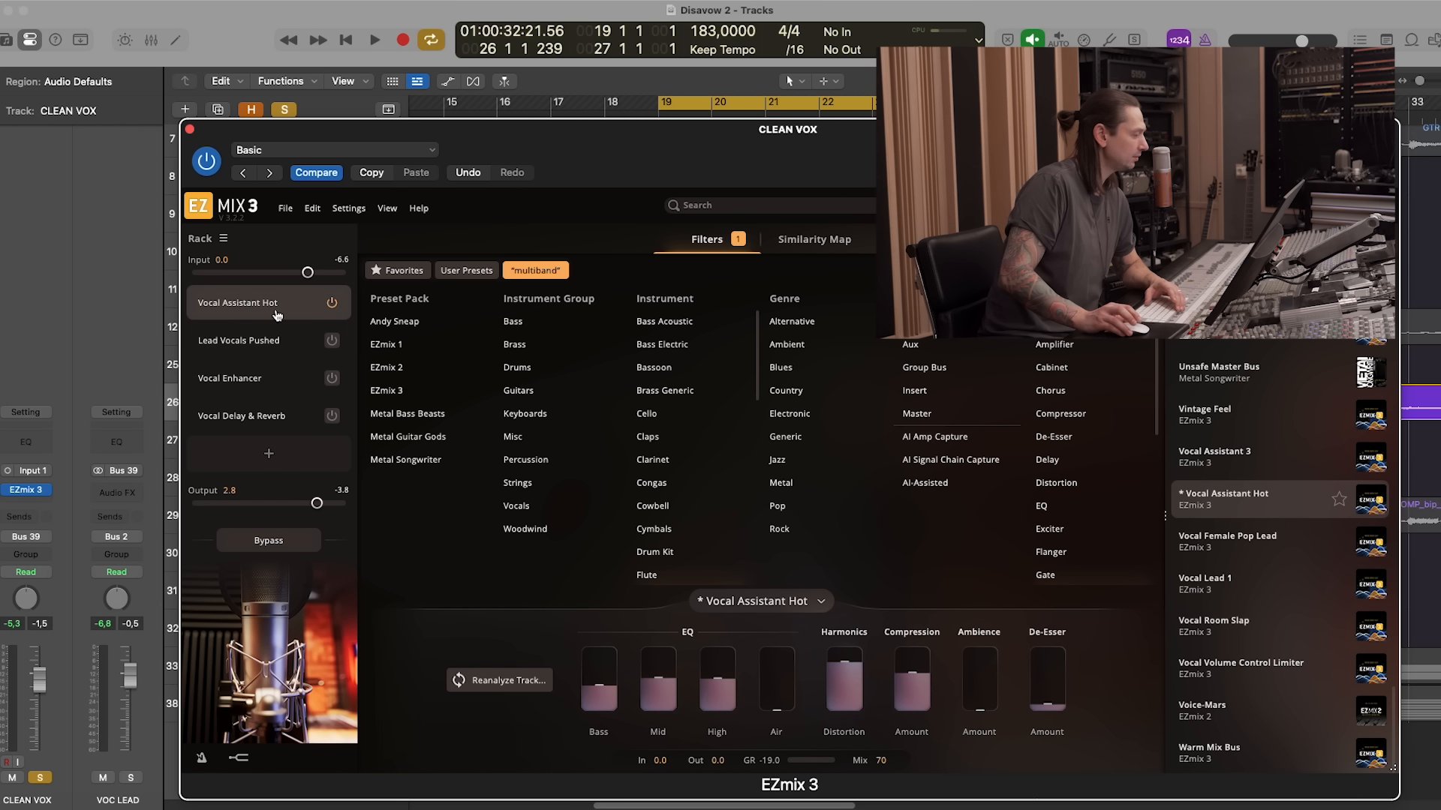
Enable the Lead Vocals Pushed preset on CLEAN VOX and compare it bypassed and active during playback
click(275, 341)
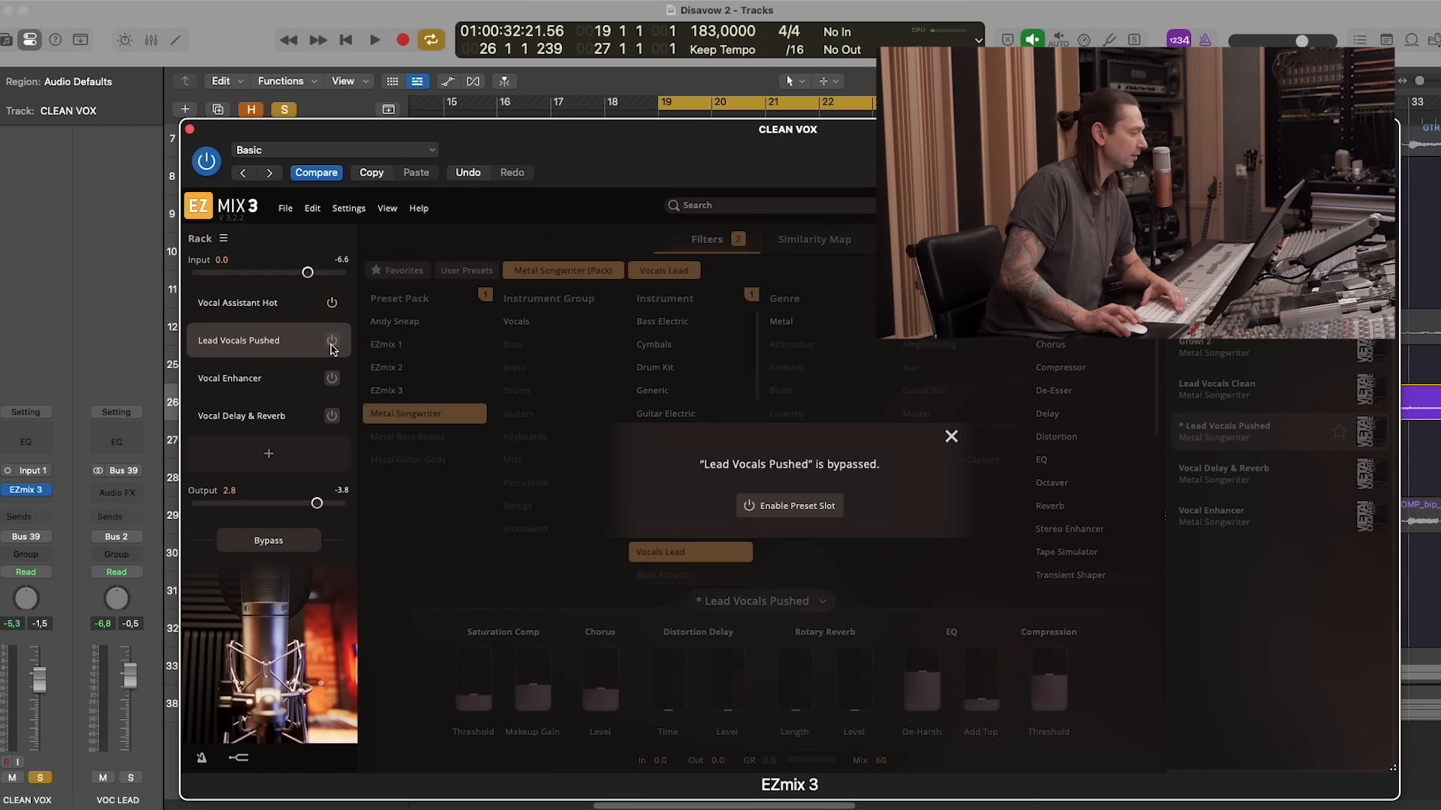
click(332, 344)
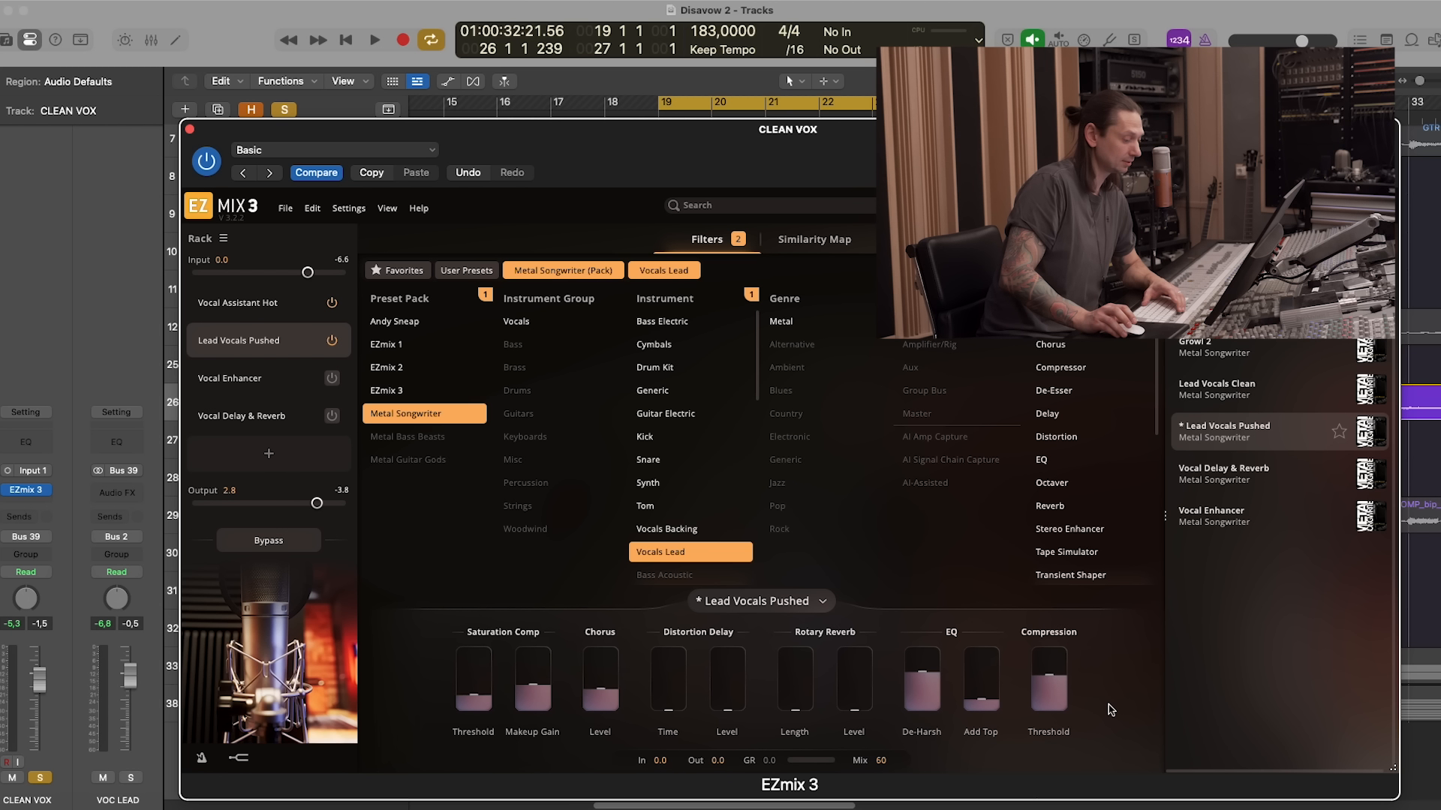
key(space)
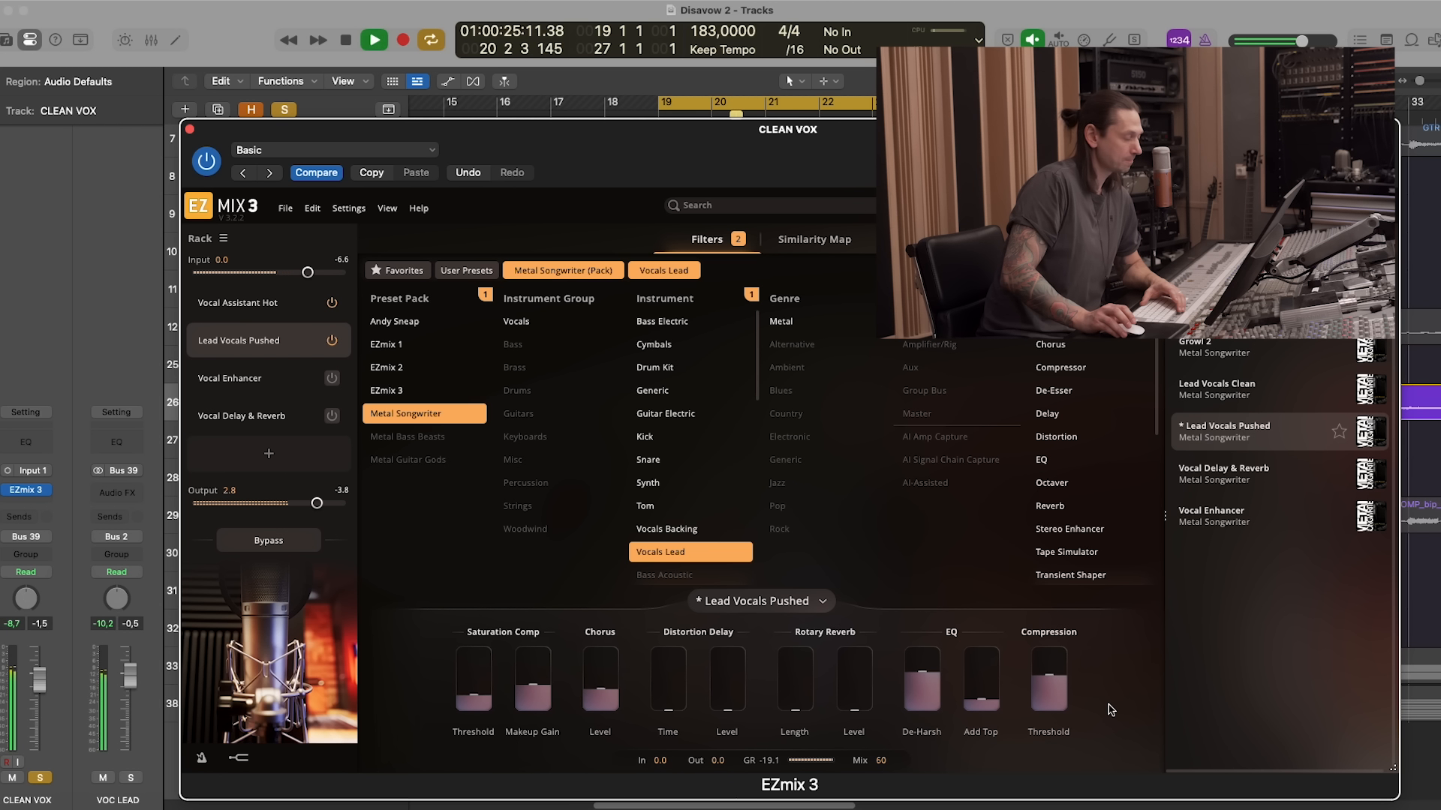
click(332, 341)
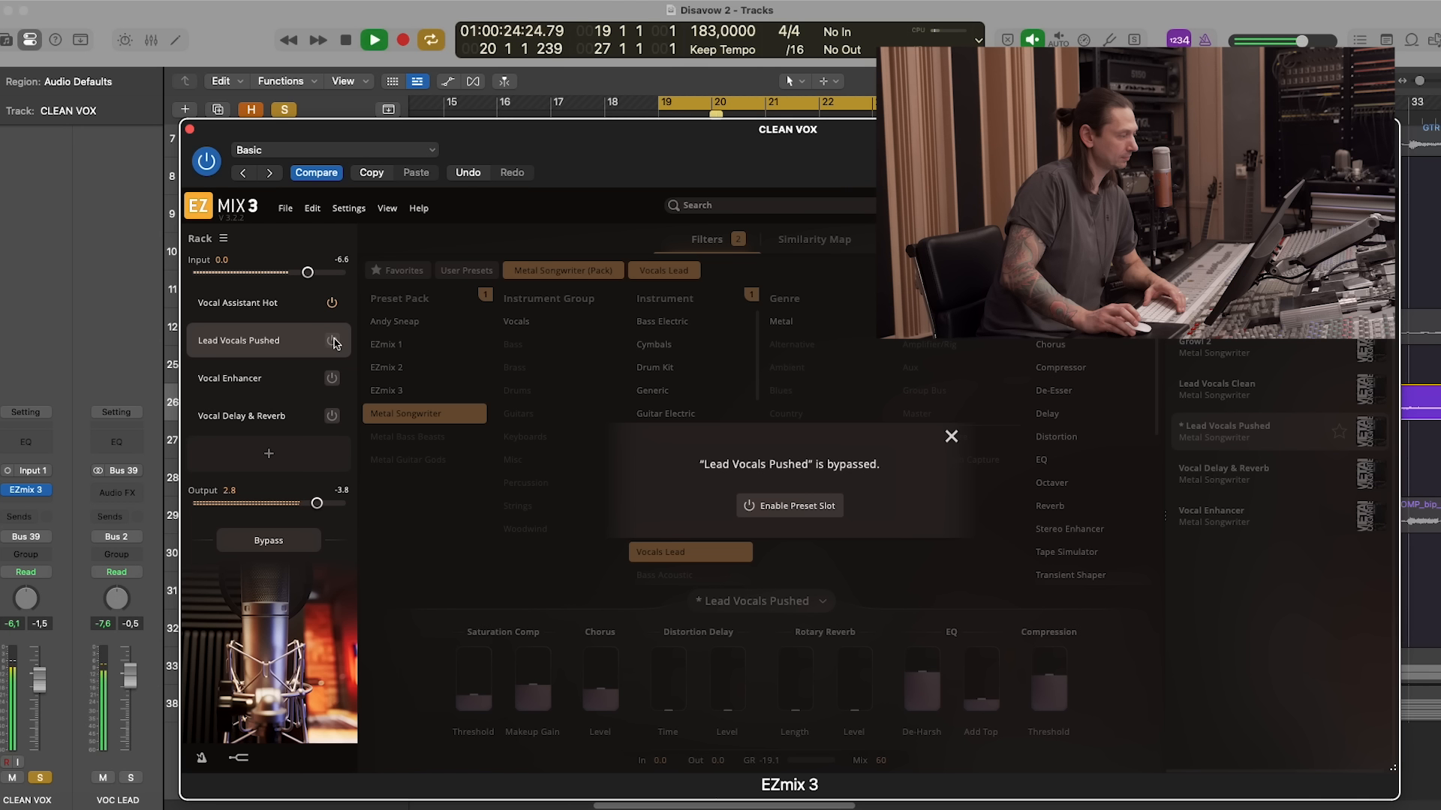
click(332, 341)
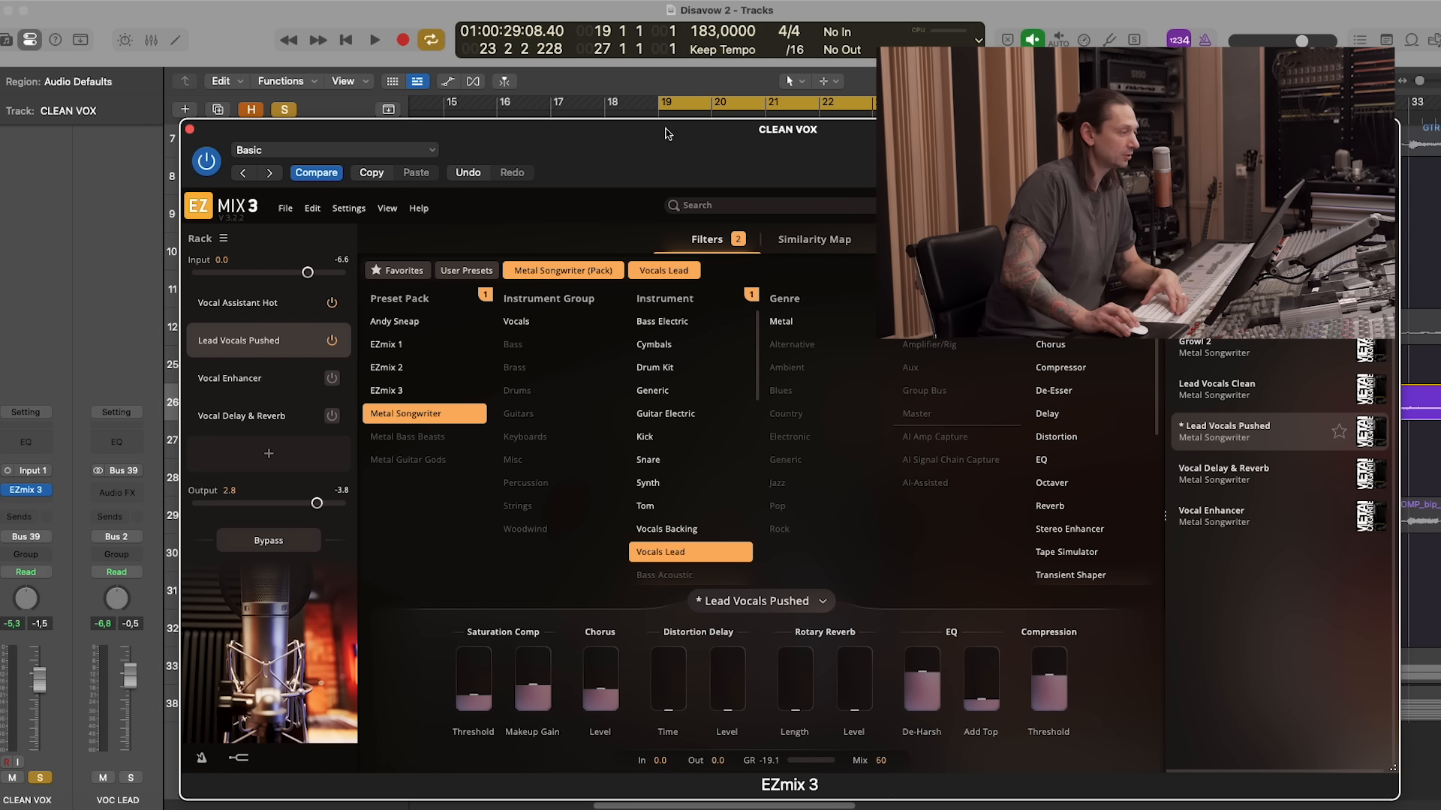
Enable the Vocal Enhancer preset on CLEAN VOX and compare it bypassed and active during playback
drag(668, 132, 668, 142)
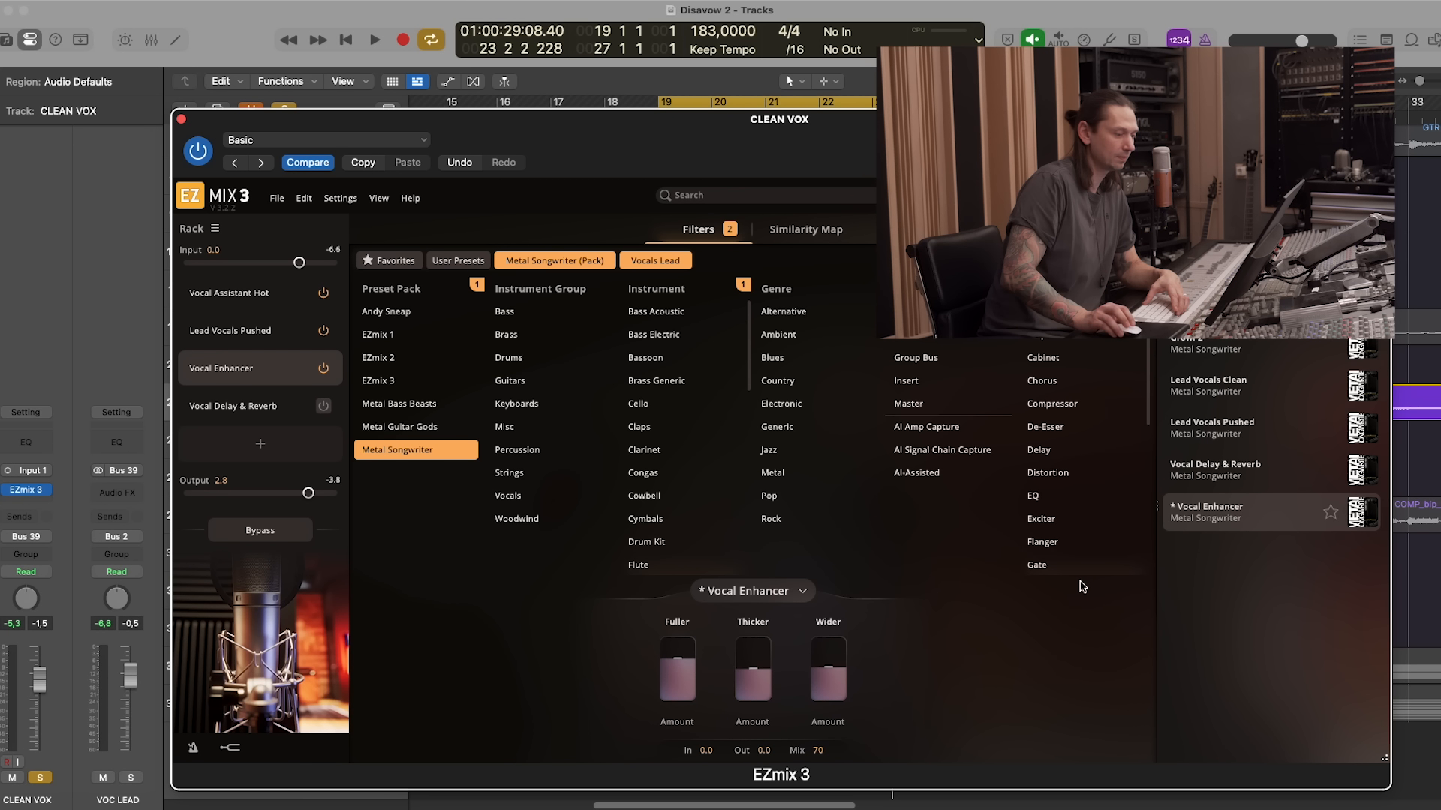
key(space)
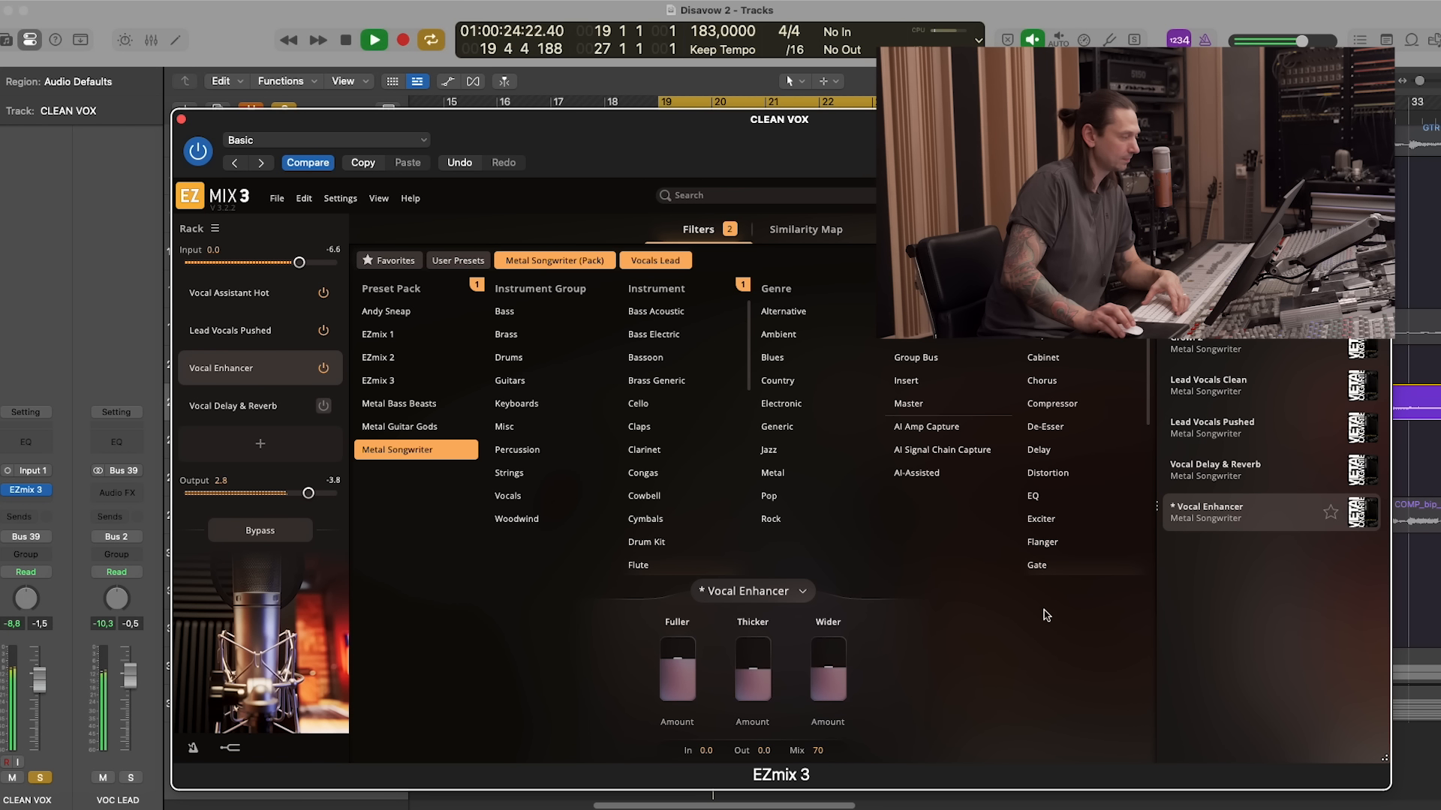
click(323, 368)
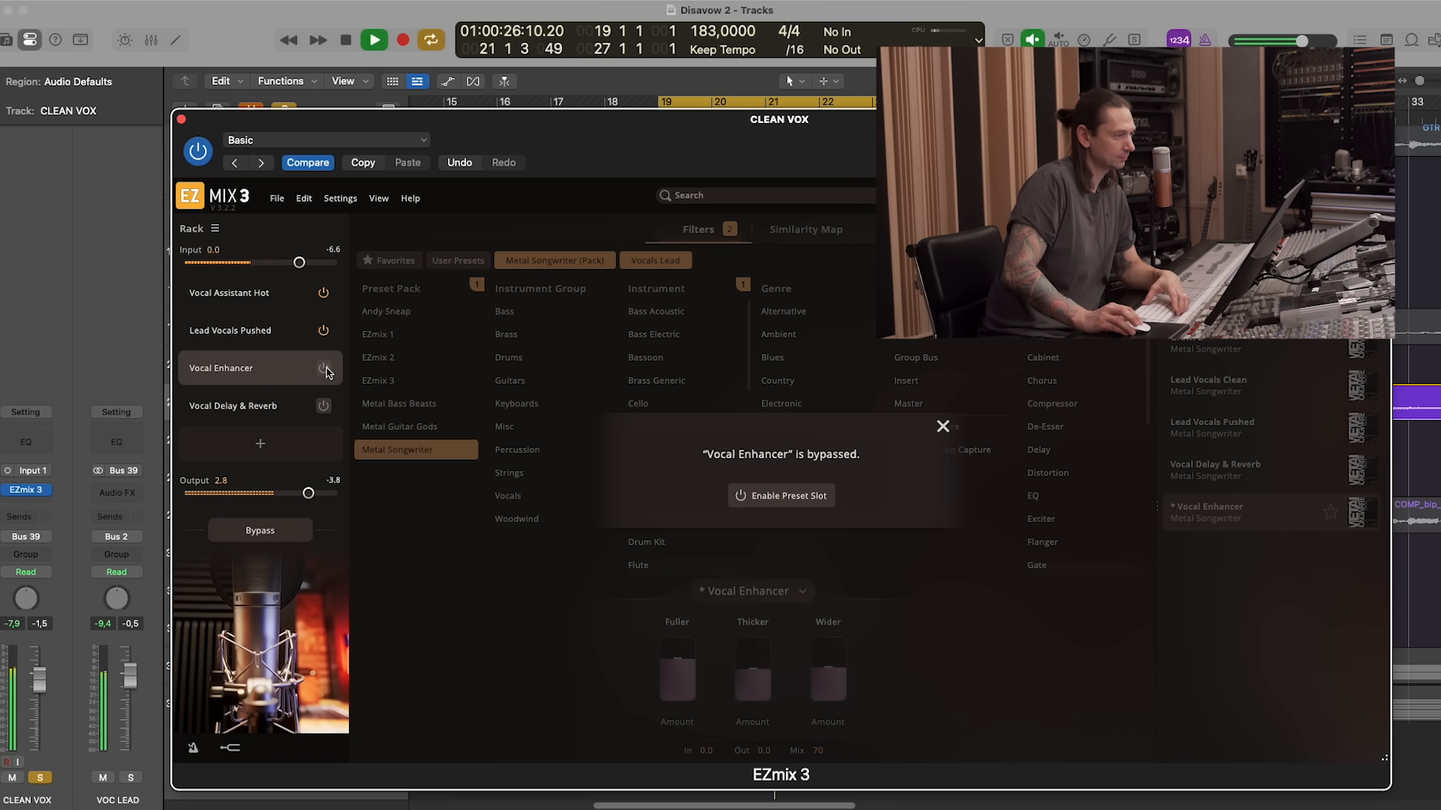
click(323, 369)
mouse_move(834, 668)
mouse_down()
mouse_move(830, 589)
mouse_move(826, 674)
mouse_up()
key(space)
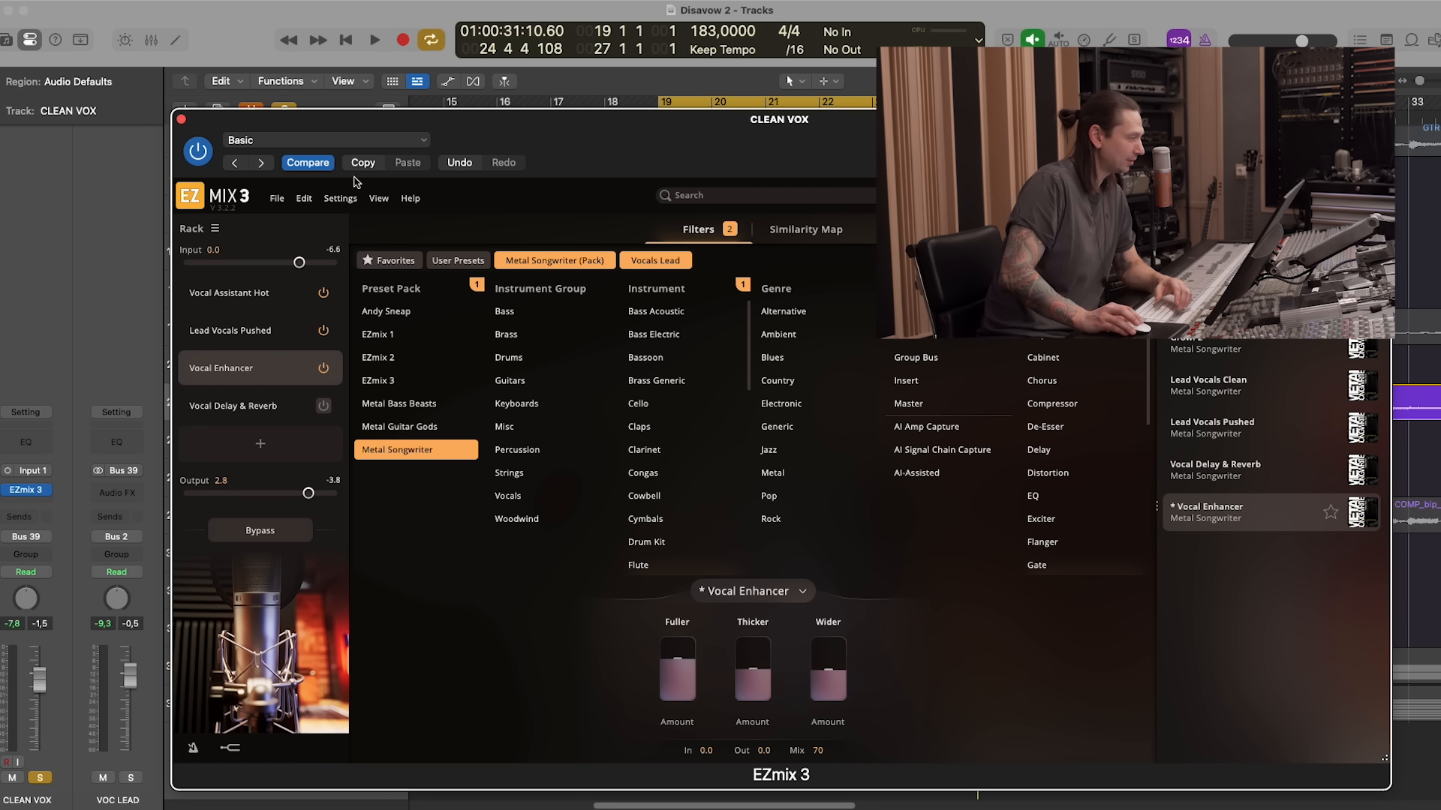
Enable the Vocal Delay & Reverb preset on CLEAN VOX and play the vocal back soloed and in the mix
click(300, 413)
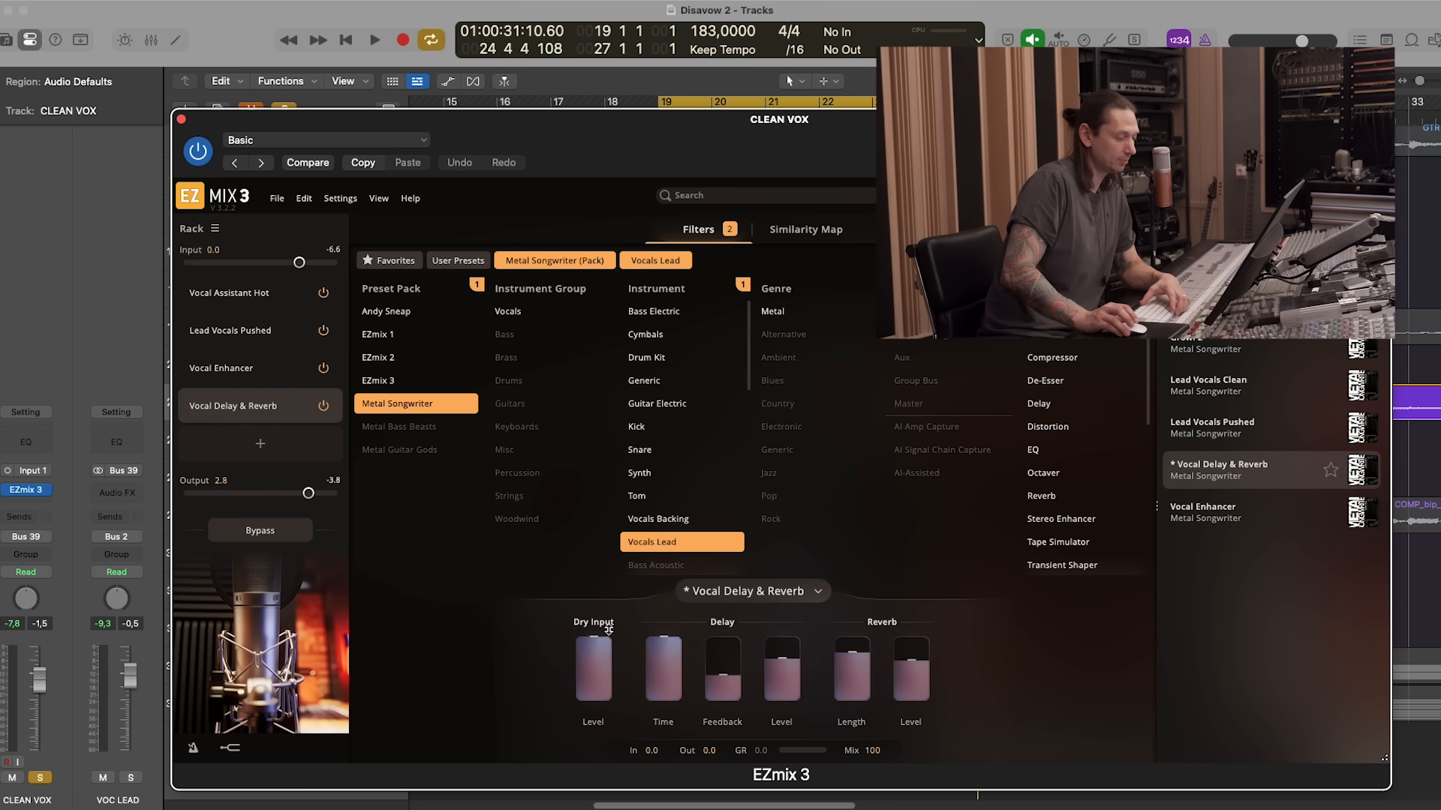
key(space)
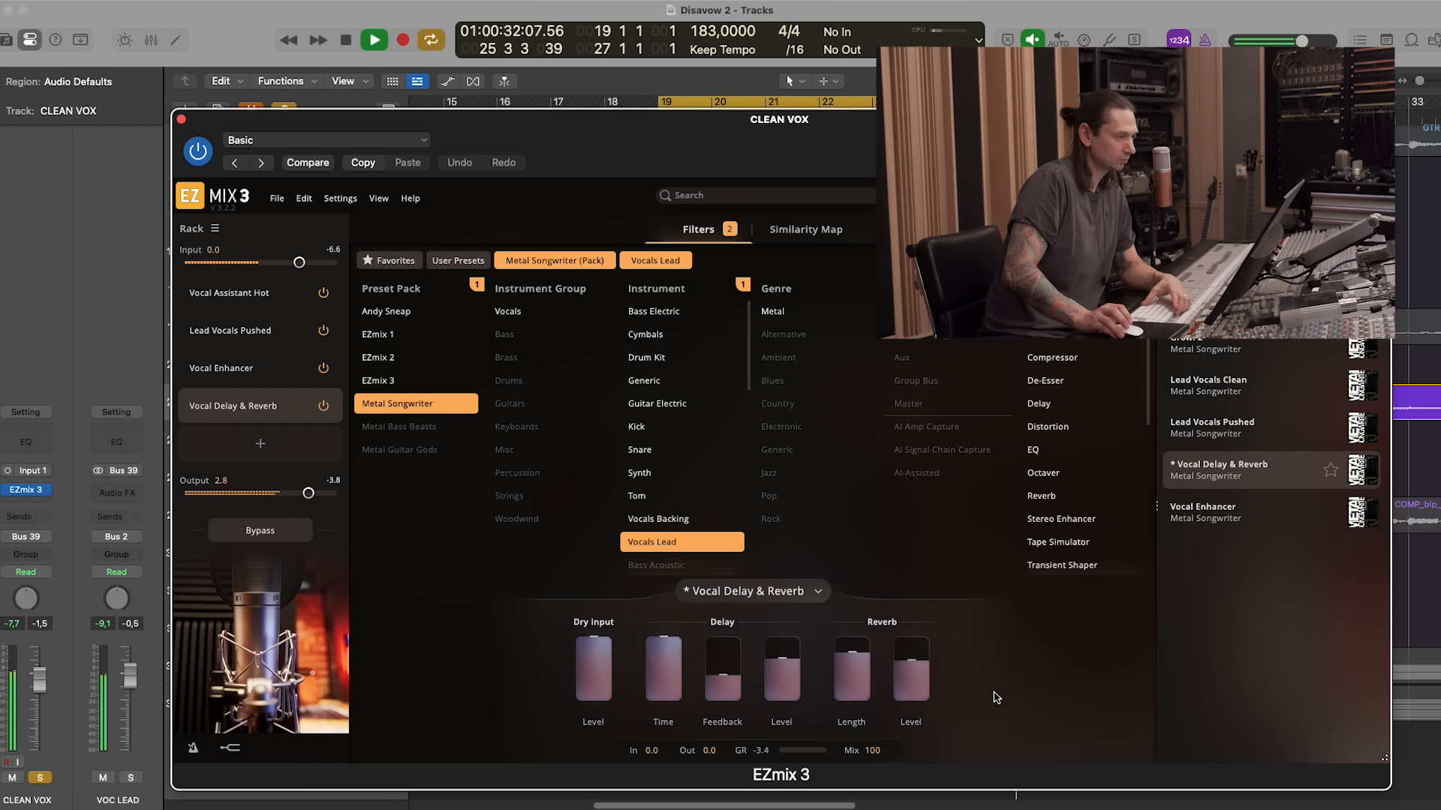
key(space)
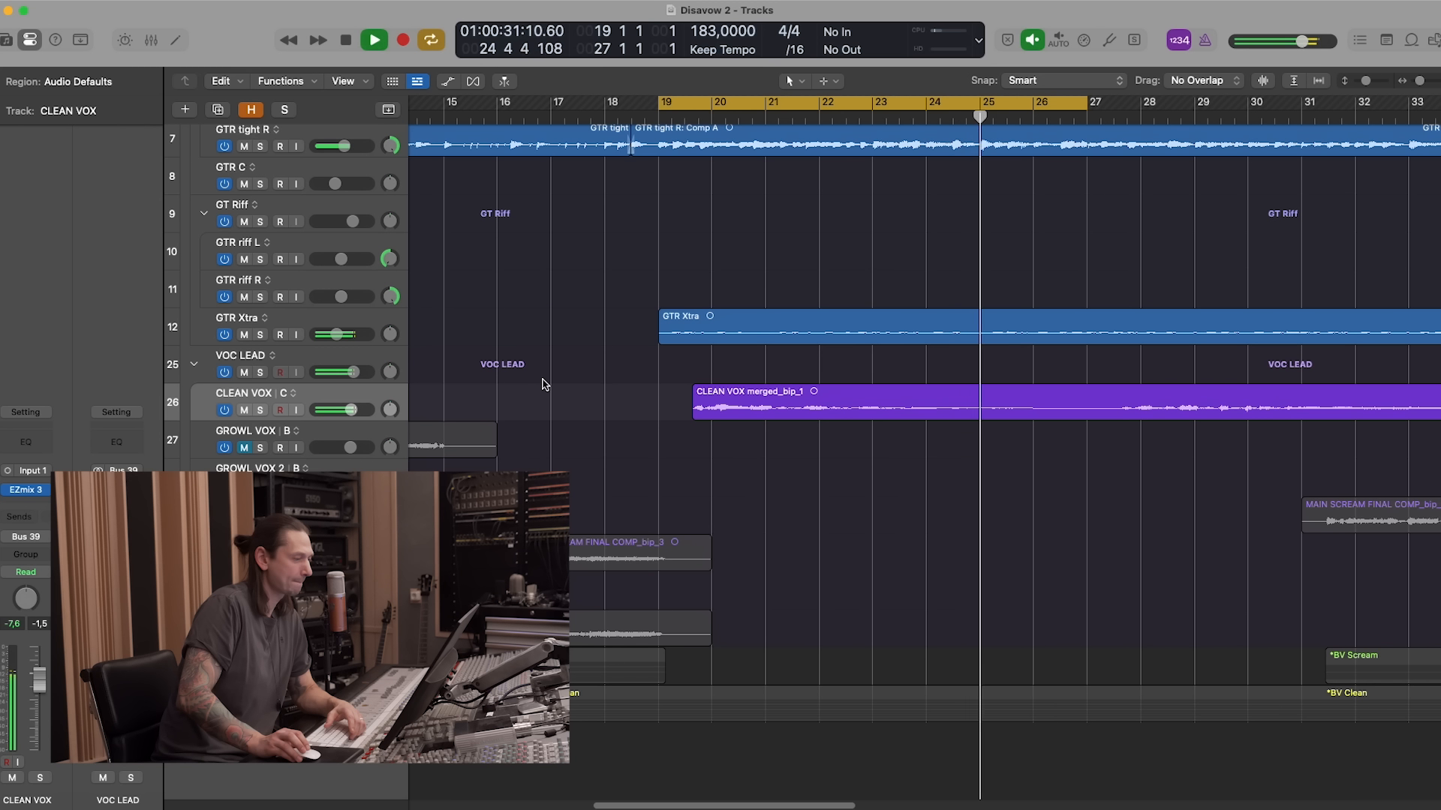
key(space)
click(835, 102)
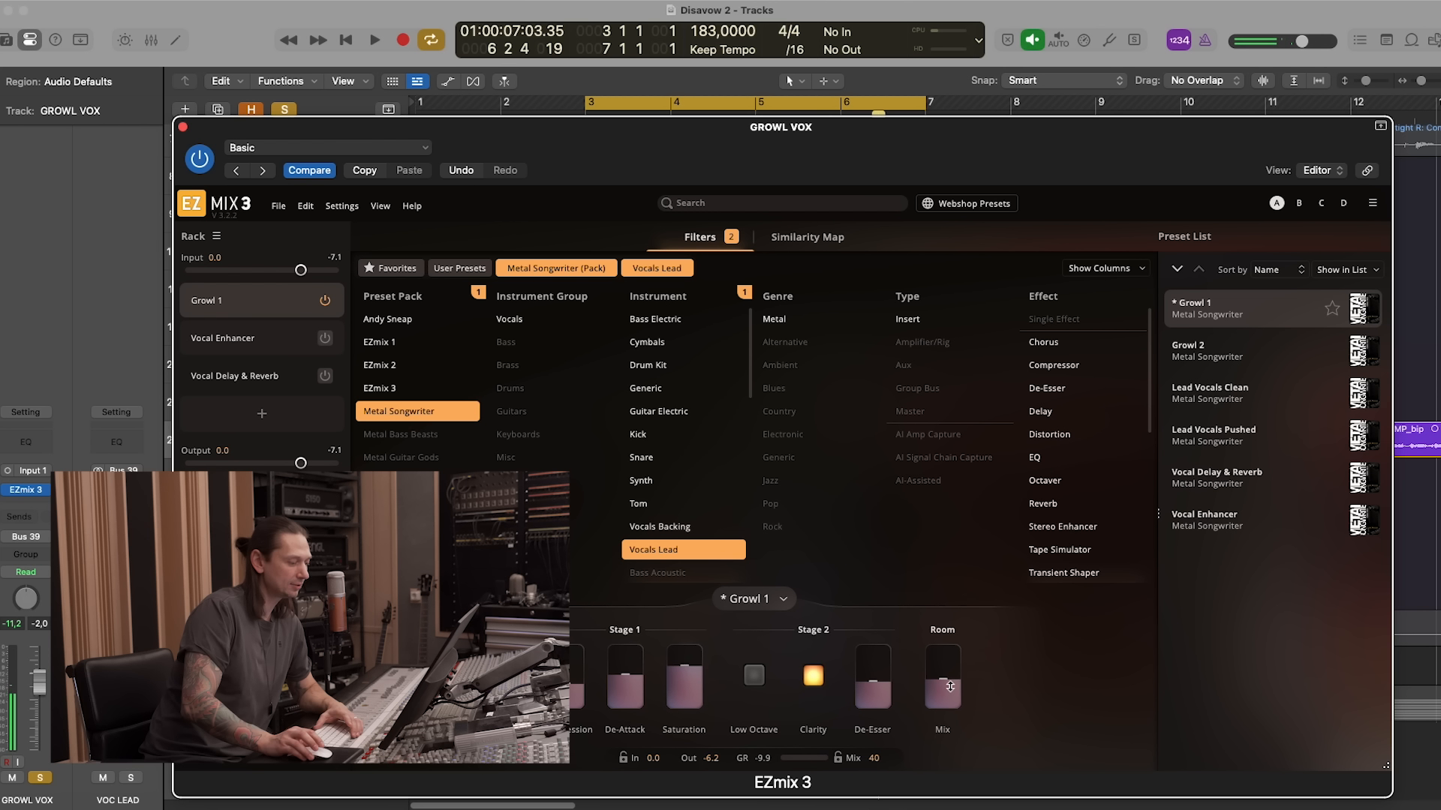
Inspect the Growl 1 settings on GROWL VOX, audition its Mix at 100 during playback, and set it to 41
mouse_move(869, 695)
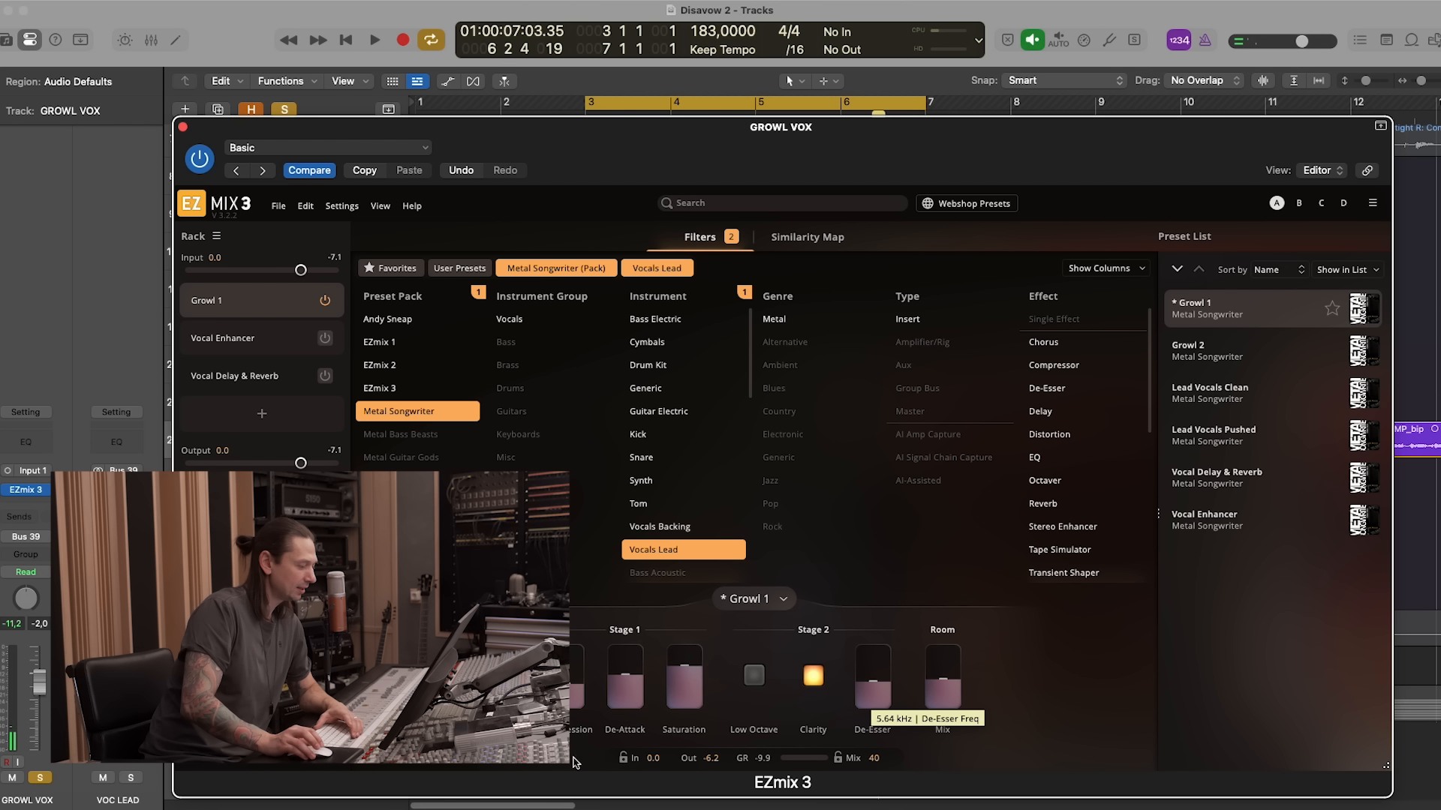
mouse_move(679, 679)
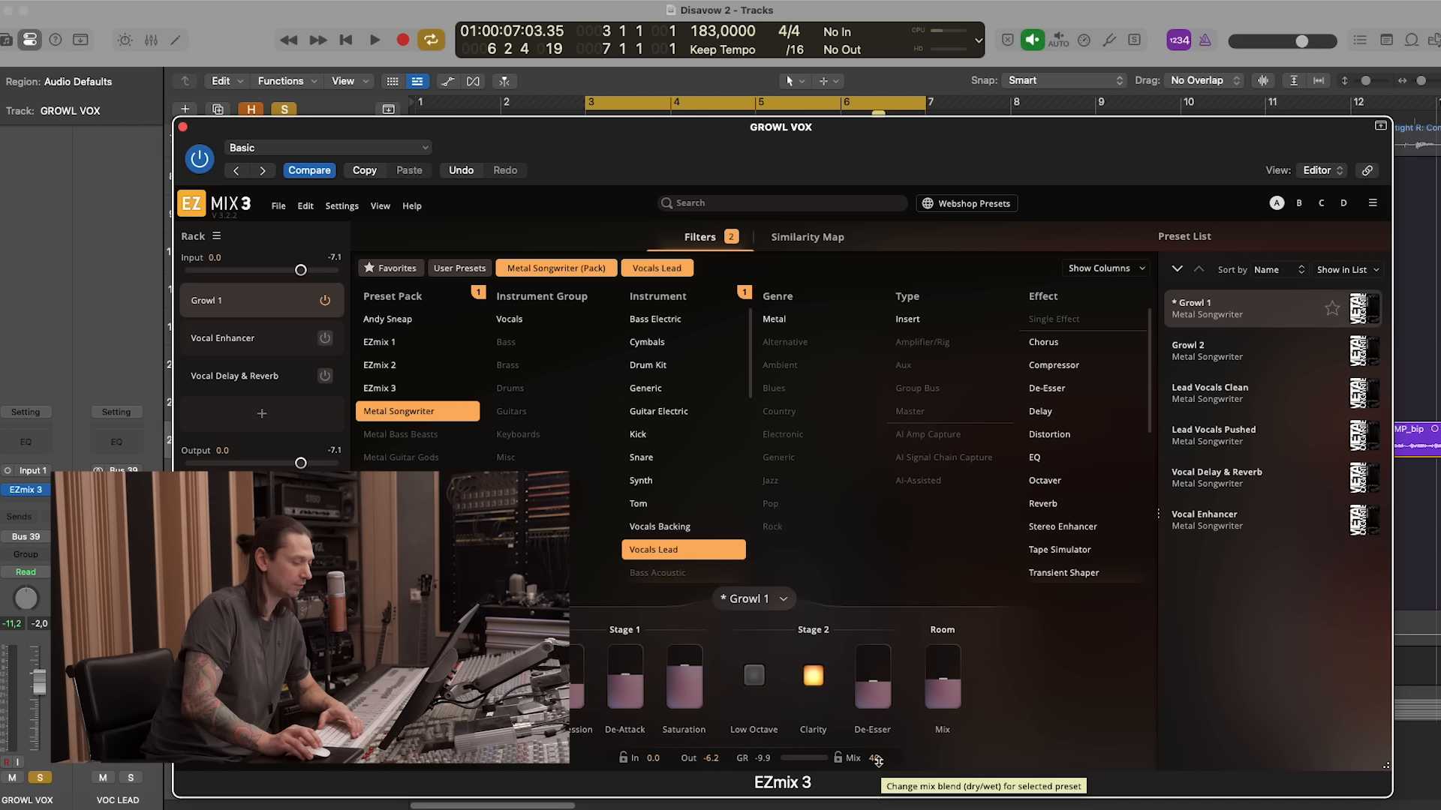
key(space)
drag(876, 759, 876, 709)
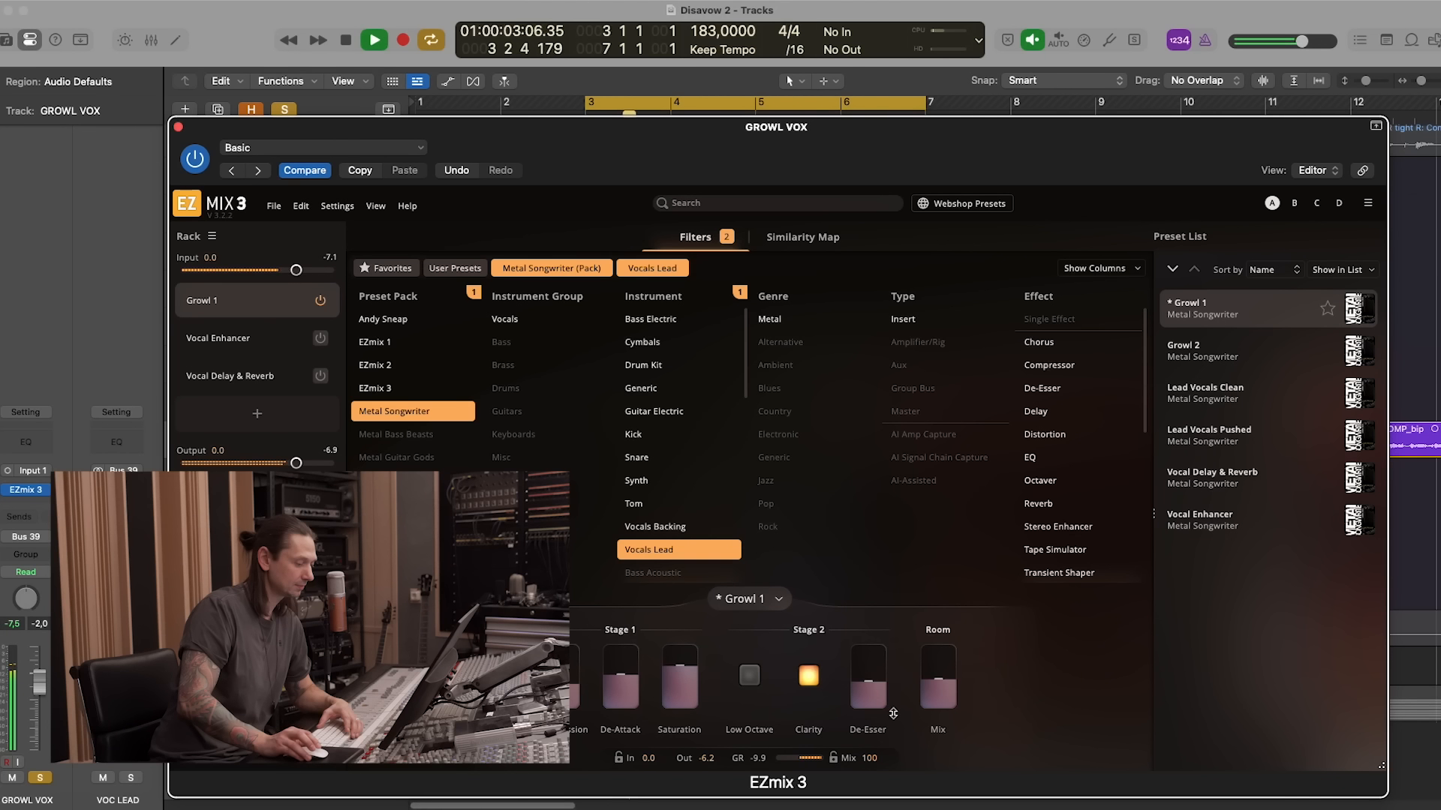
key(space)
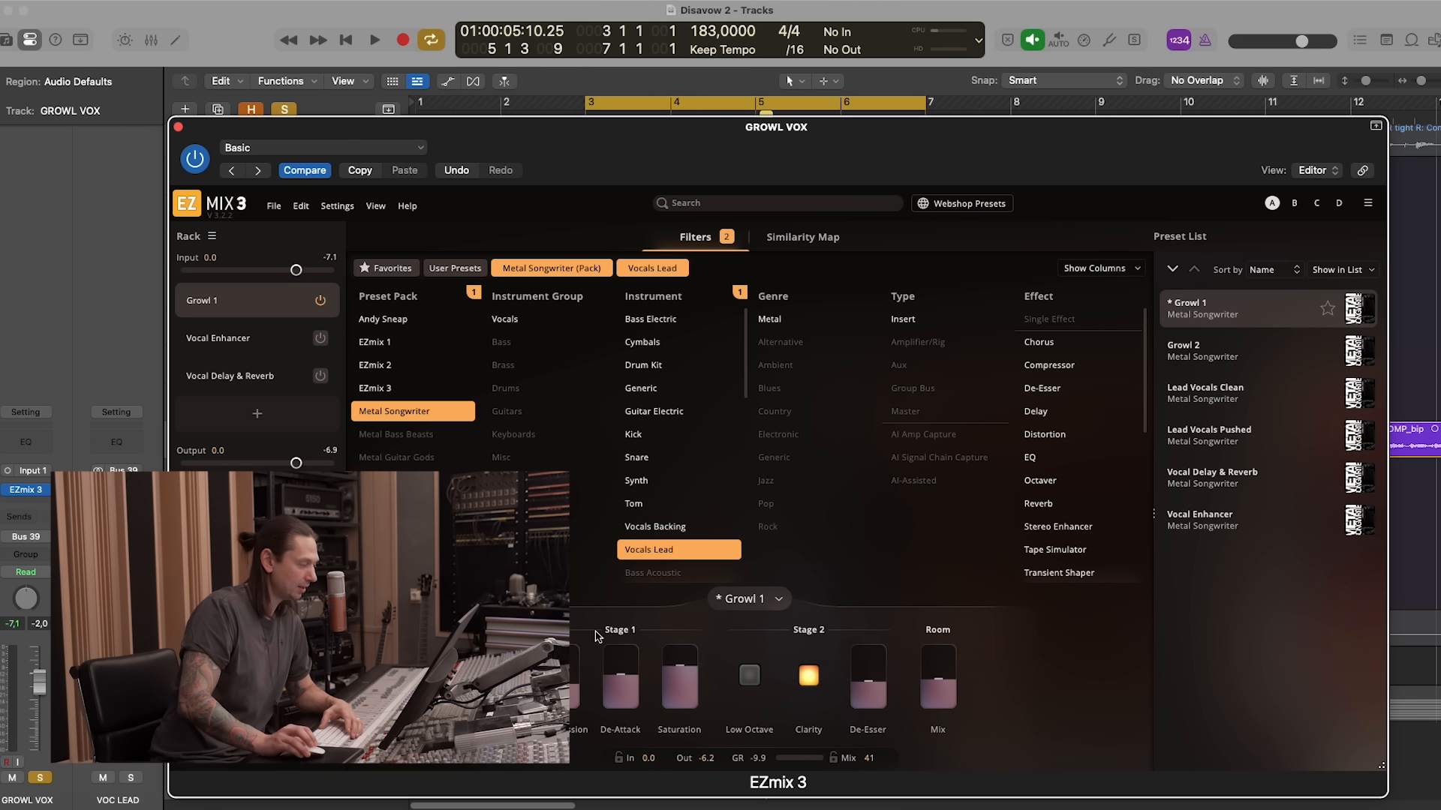
Enable the Vocal Enhancer preset on GROWL VOX and lower its Wider, Thicker and Fuller amounts during playback
click(251, 338)
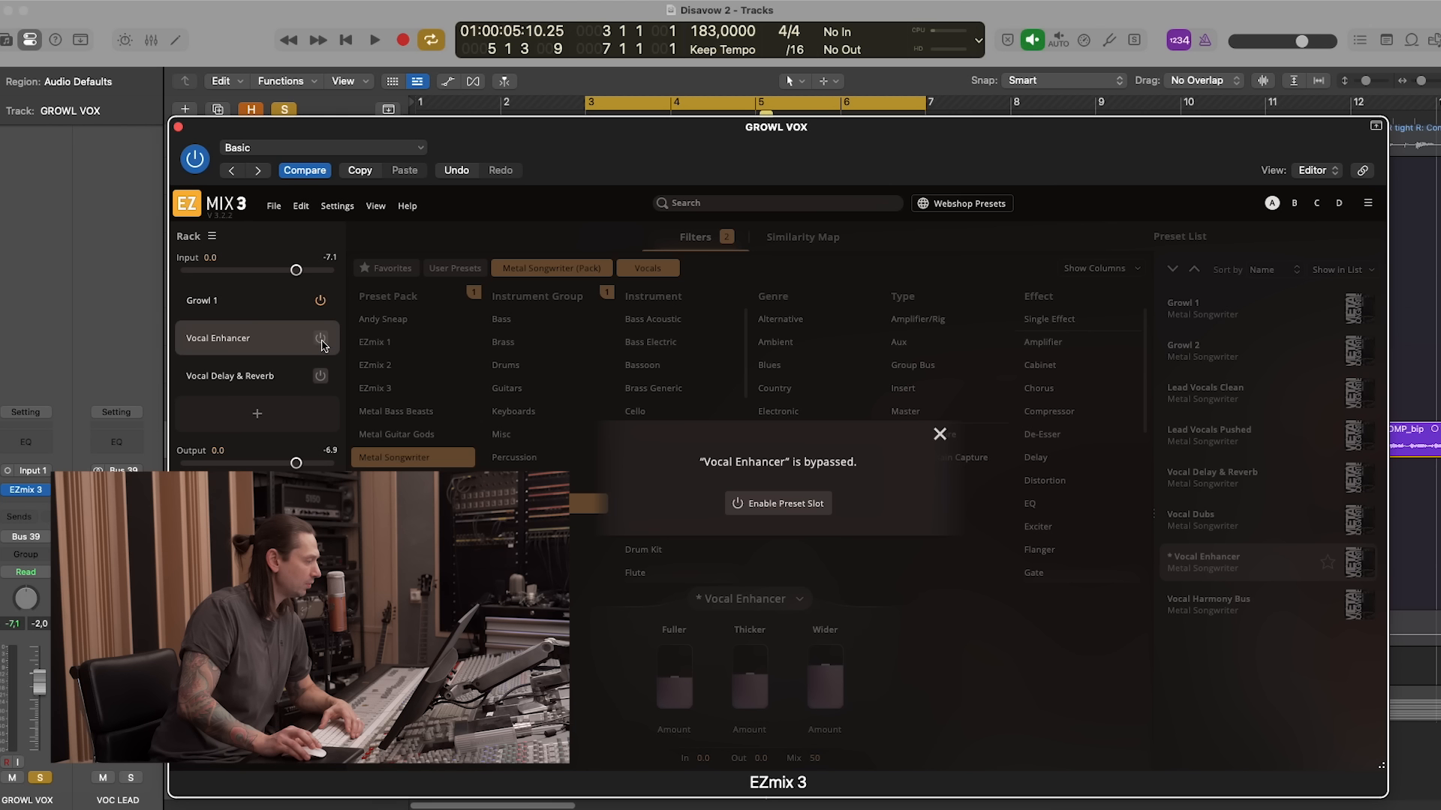
click(320, 338)
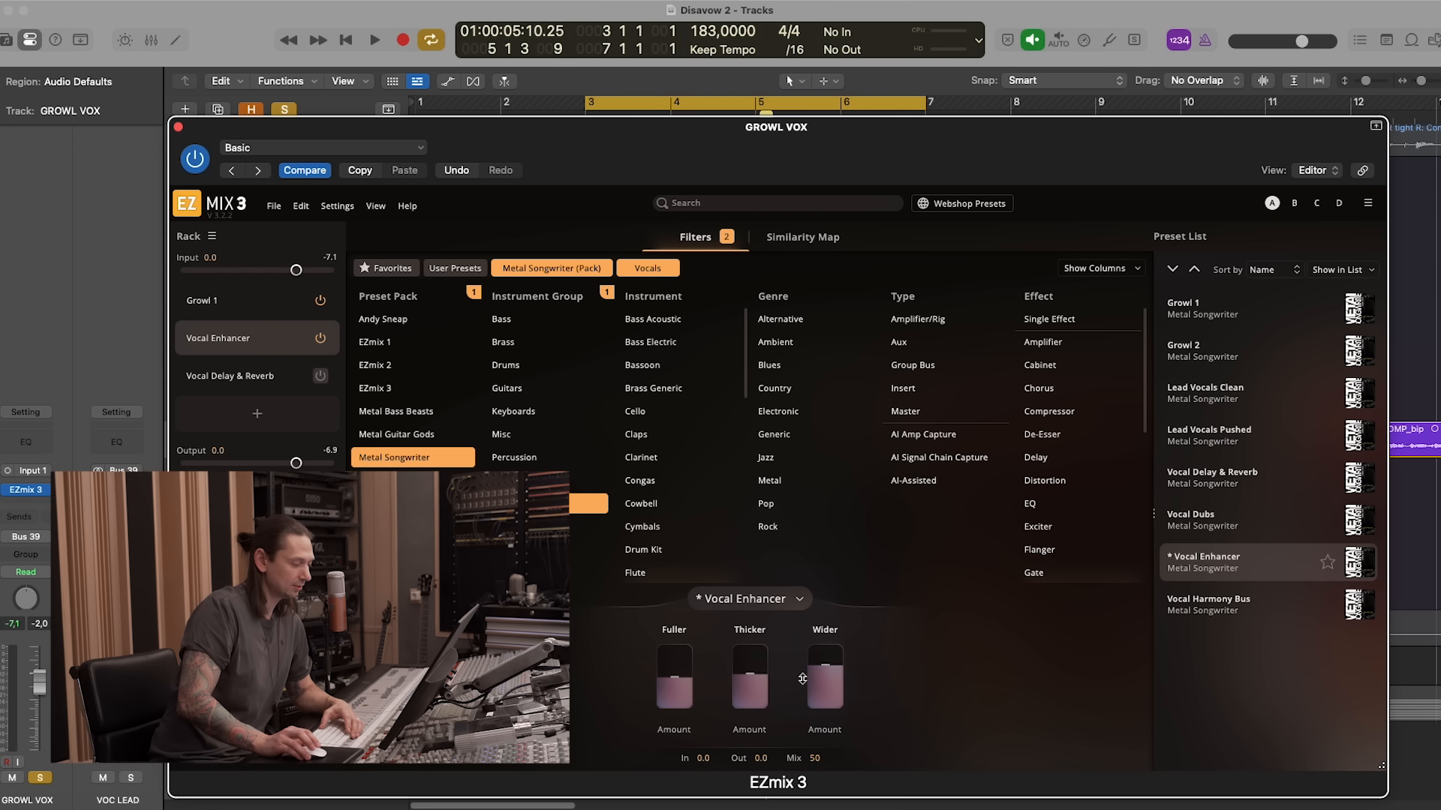
mouse_move(845, 691)
key(space)
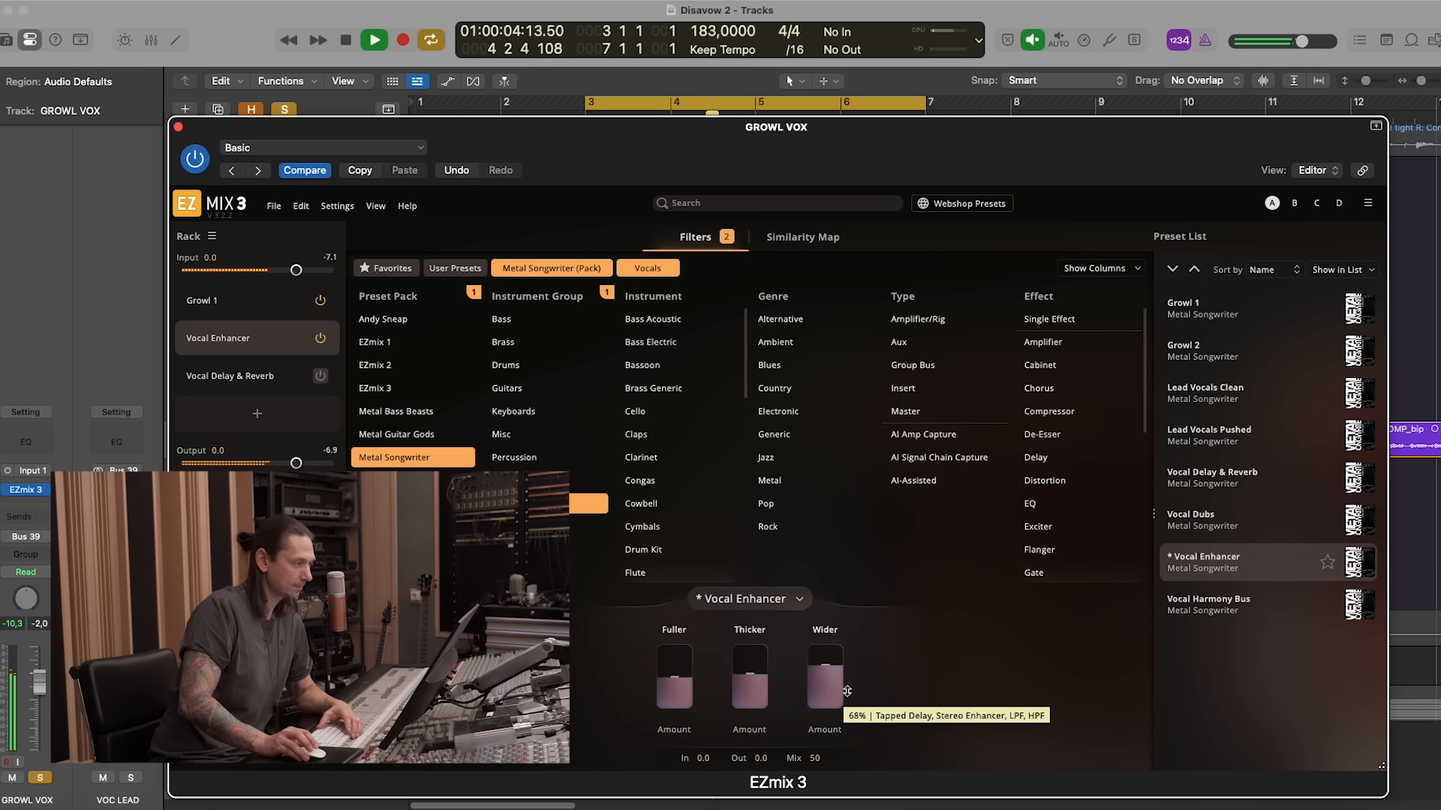
drag(833, 674, 828, 736)
drag(745, 686, 741, 761)
drag(679, 691, 679, 758)
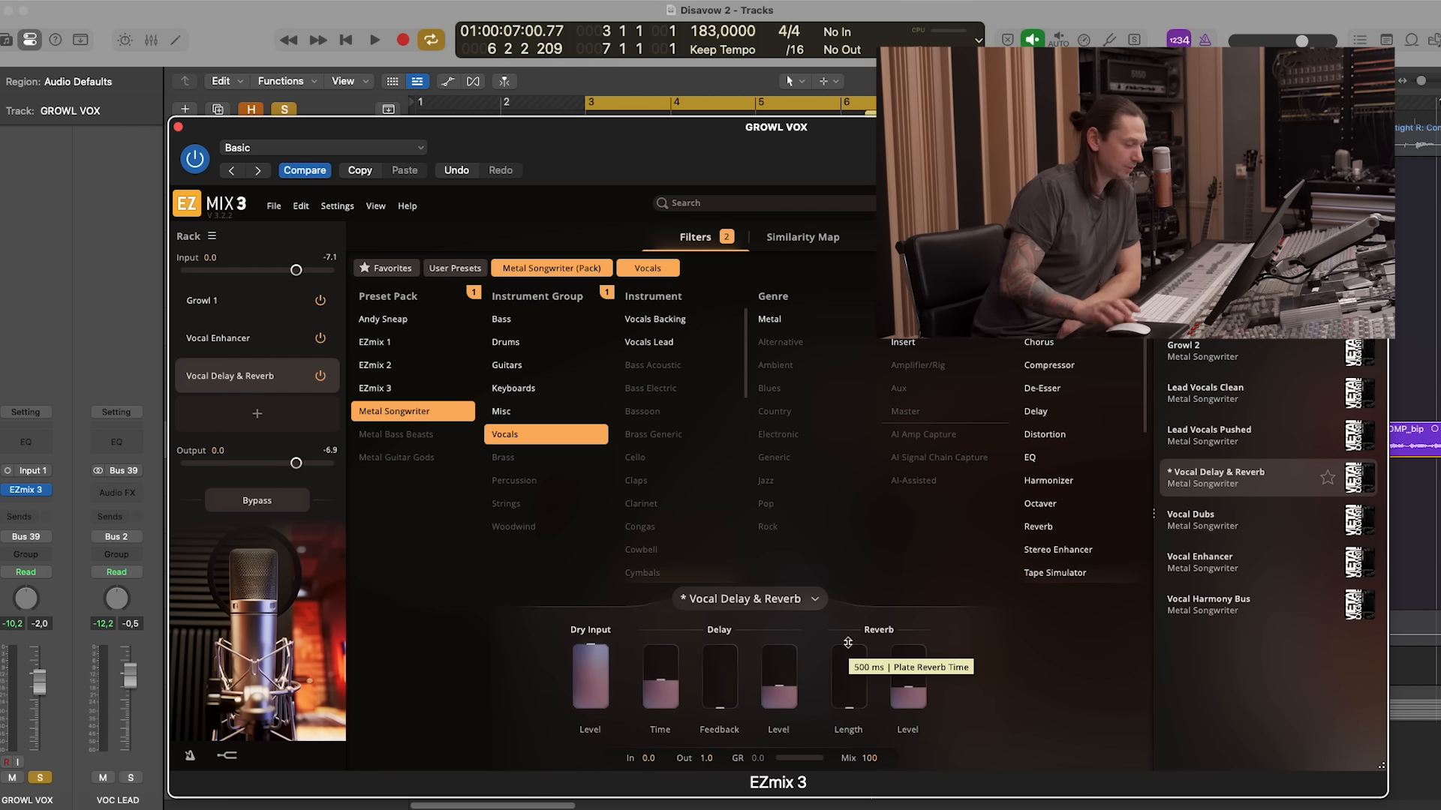
Inspect the Vocal Delay & Reverb settings on GROWL VOX and play the growl vocal back in the mix
mouse_move(774, 661)
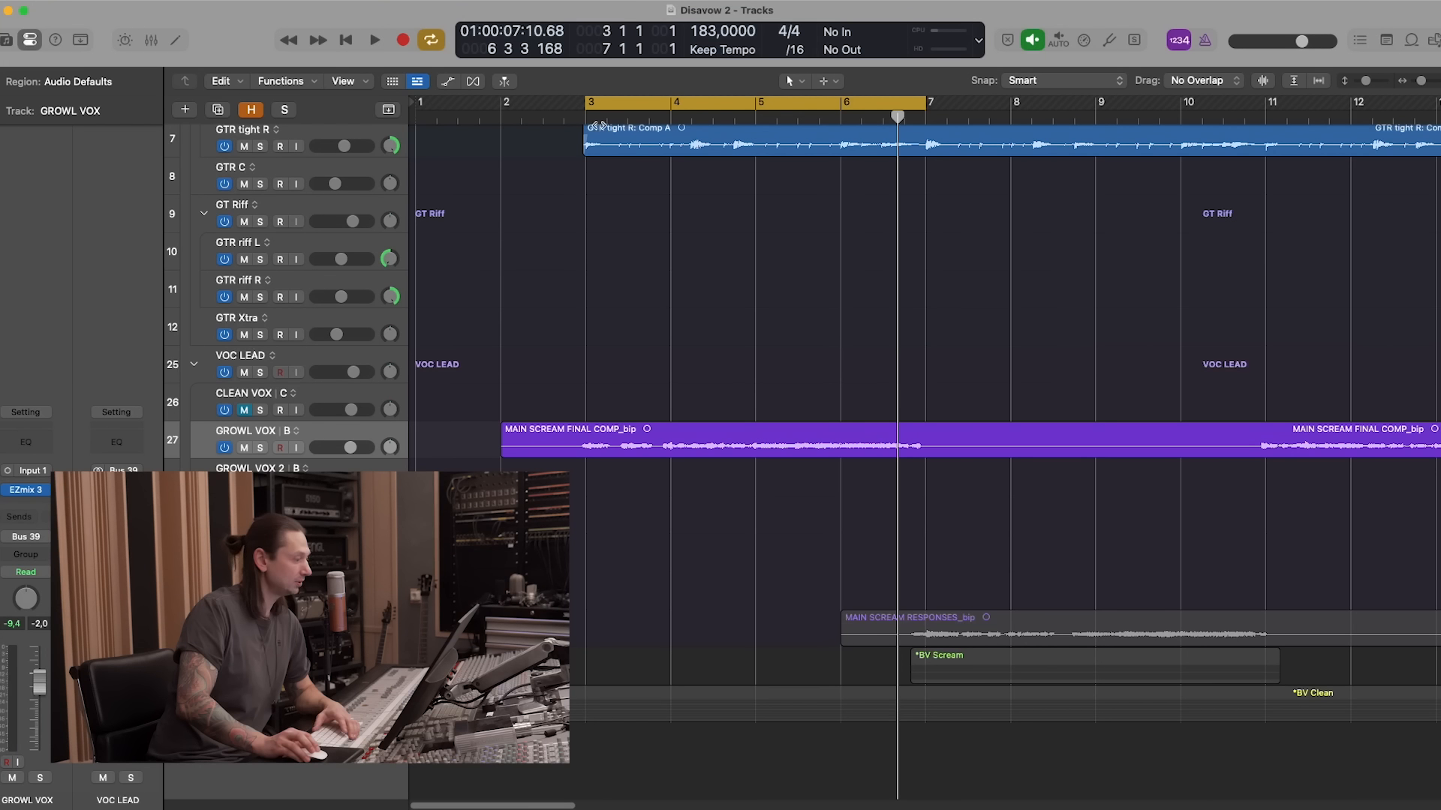
key(space)
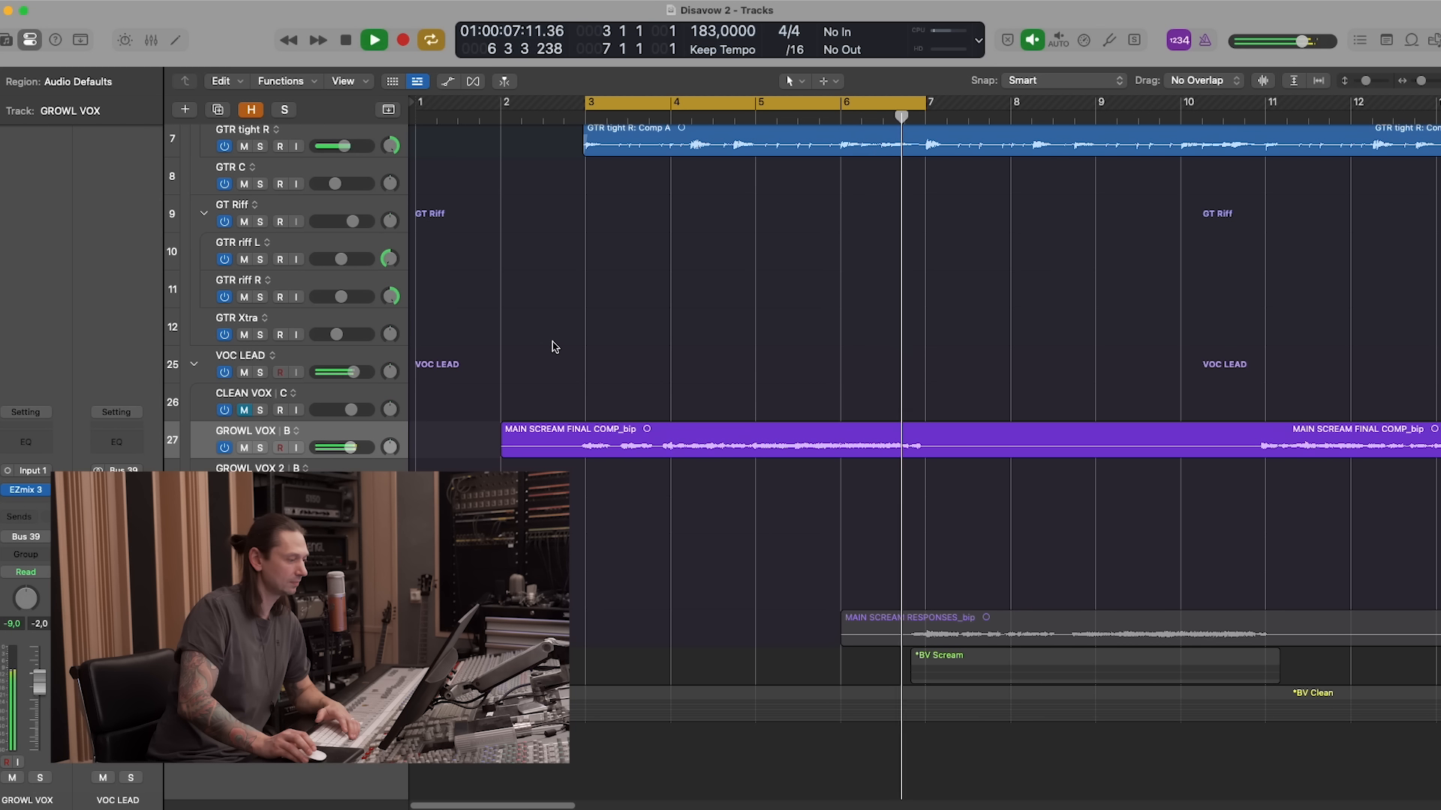
key(space)
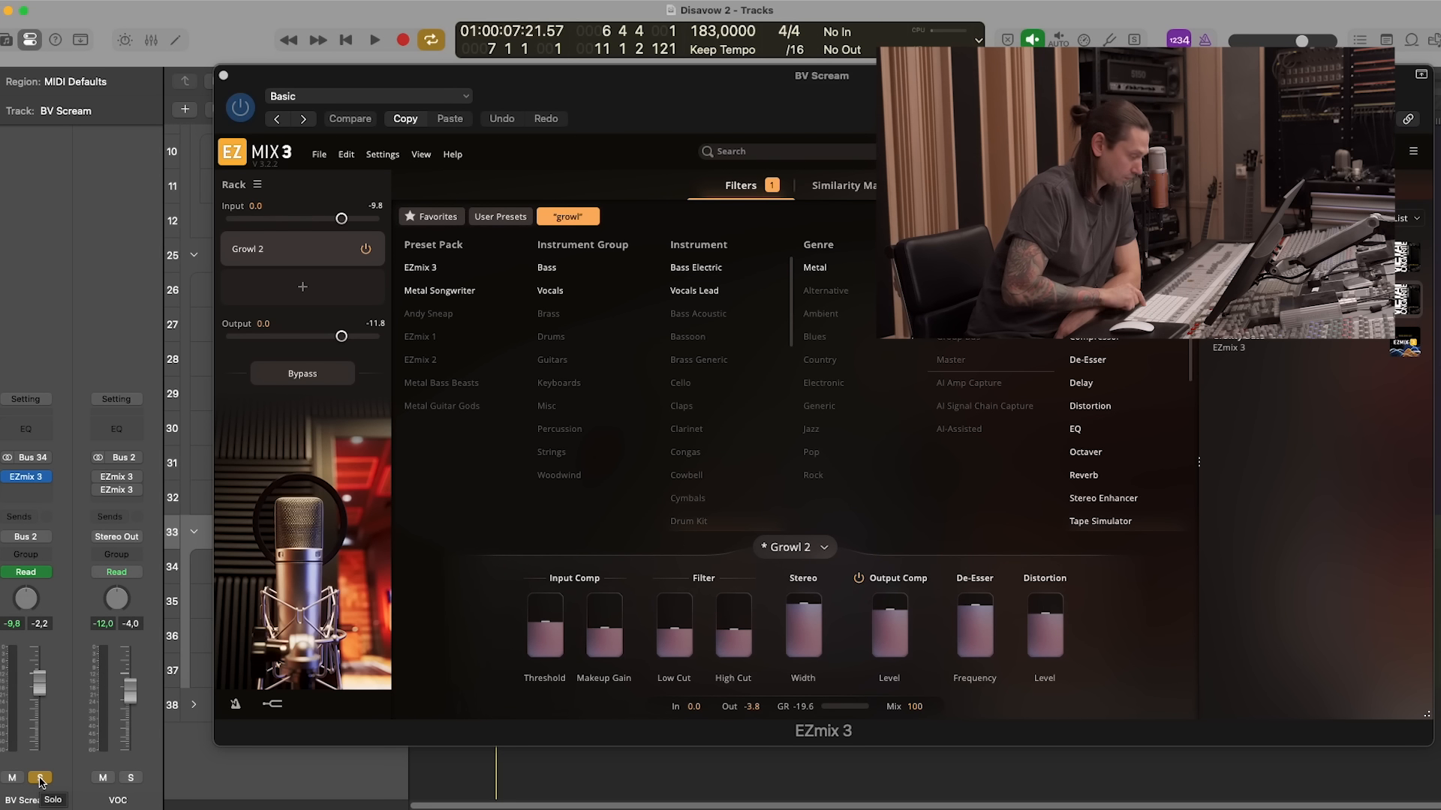
Play the soloed BV Scream stack and compare its EZmix 3 Growl 2 processing active and bypassed
key(space)
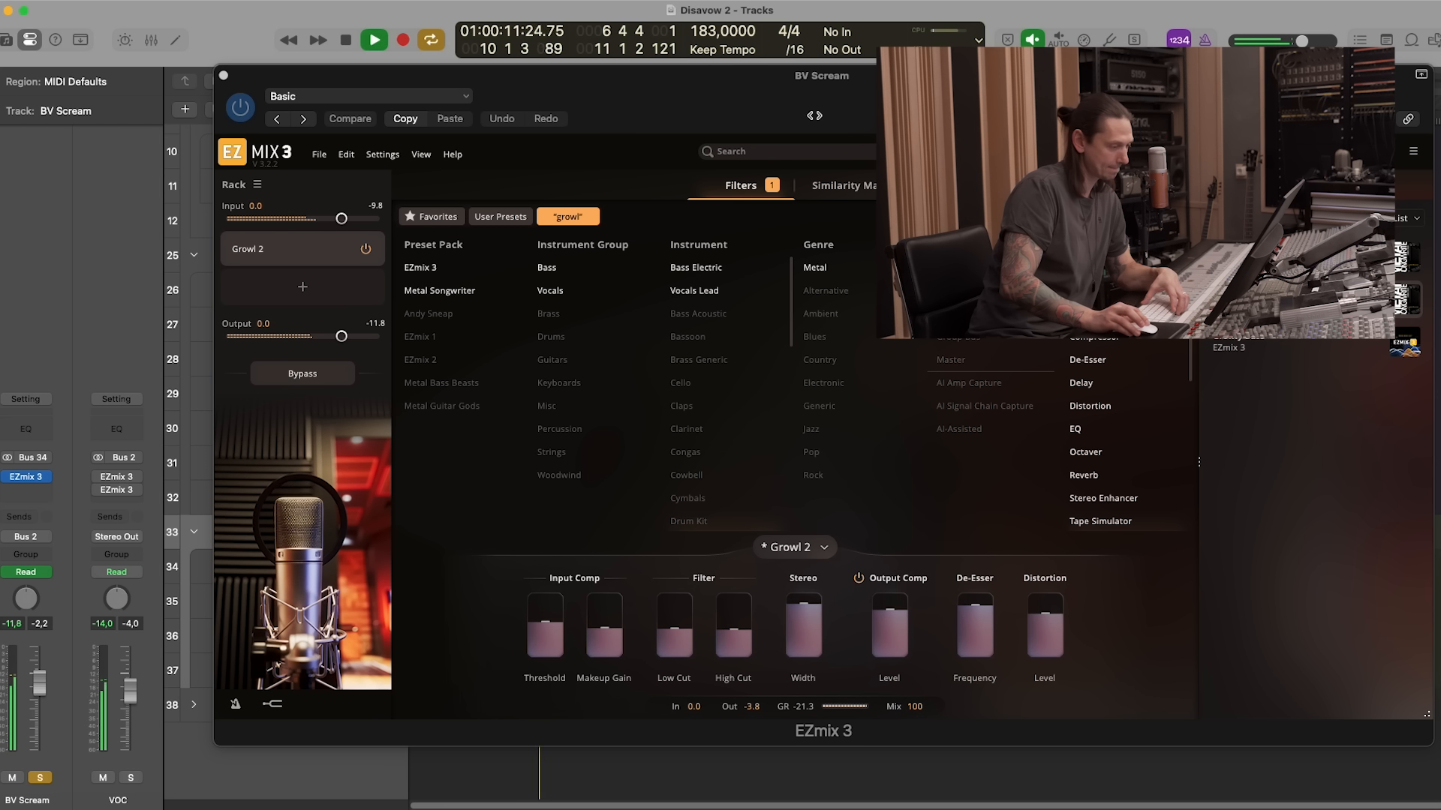
key(space)
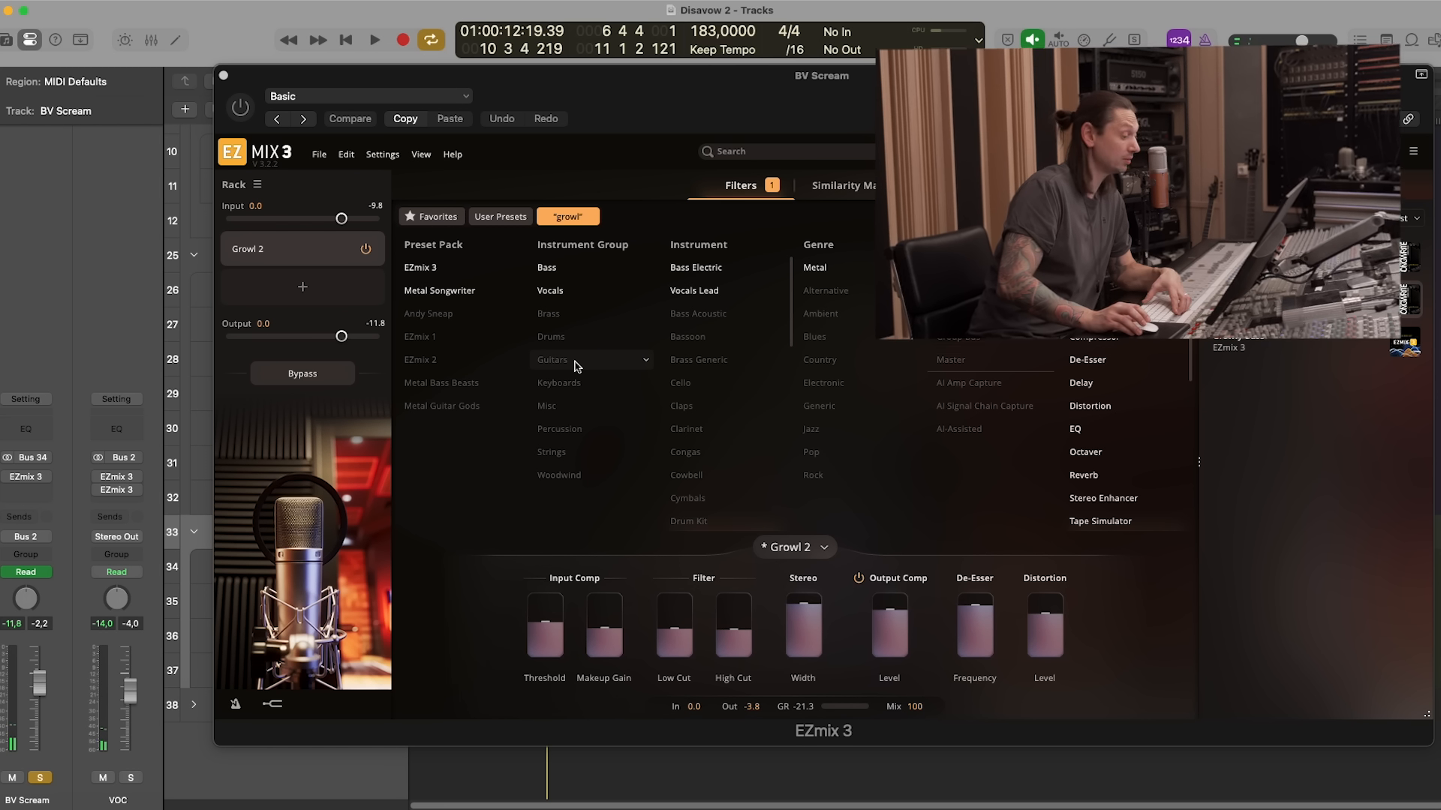
key(space)
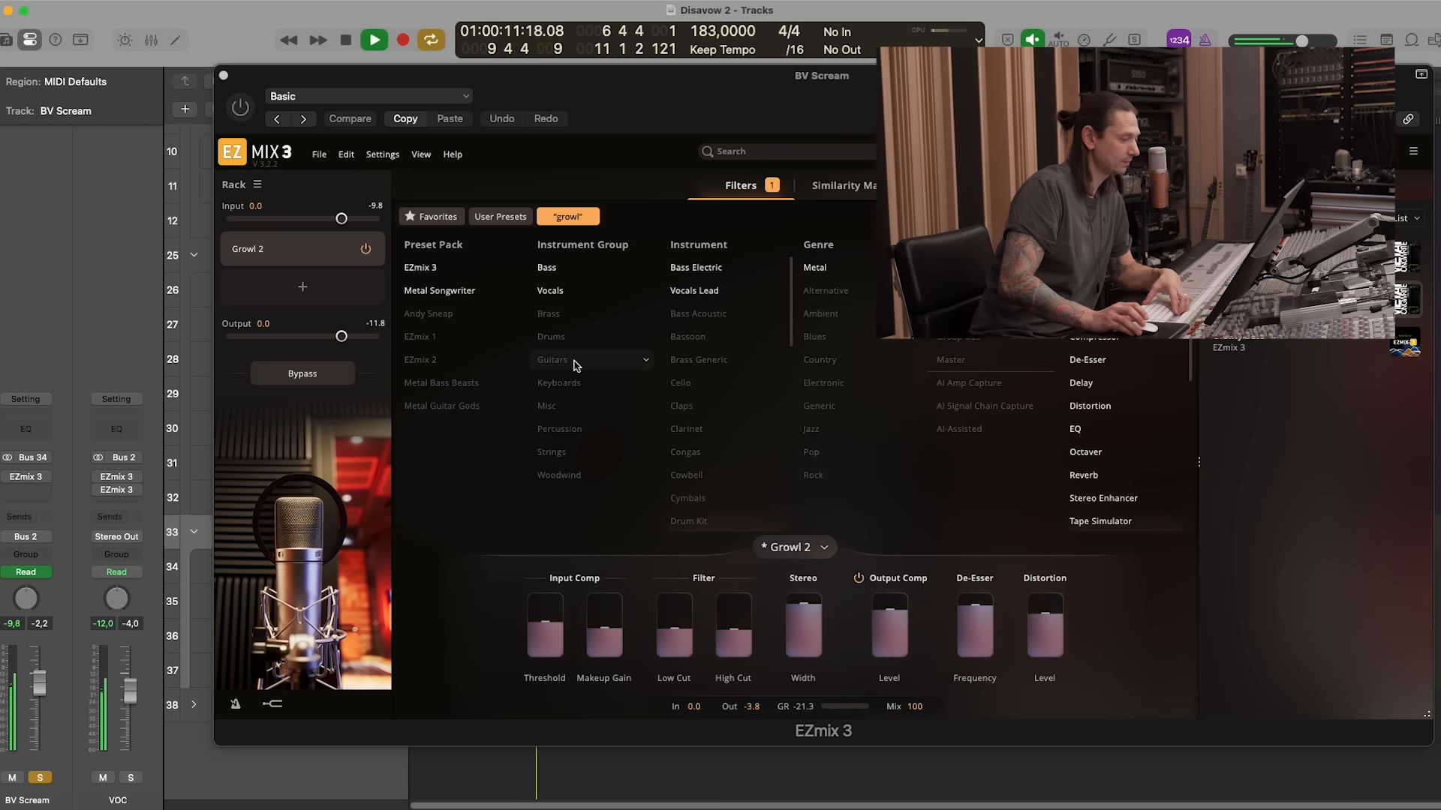
key(space)
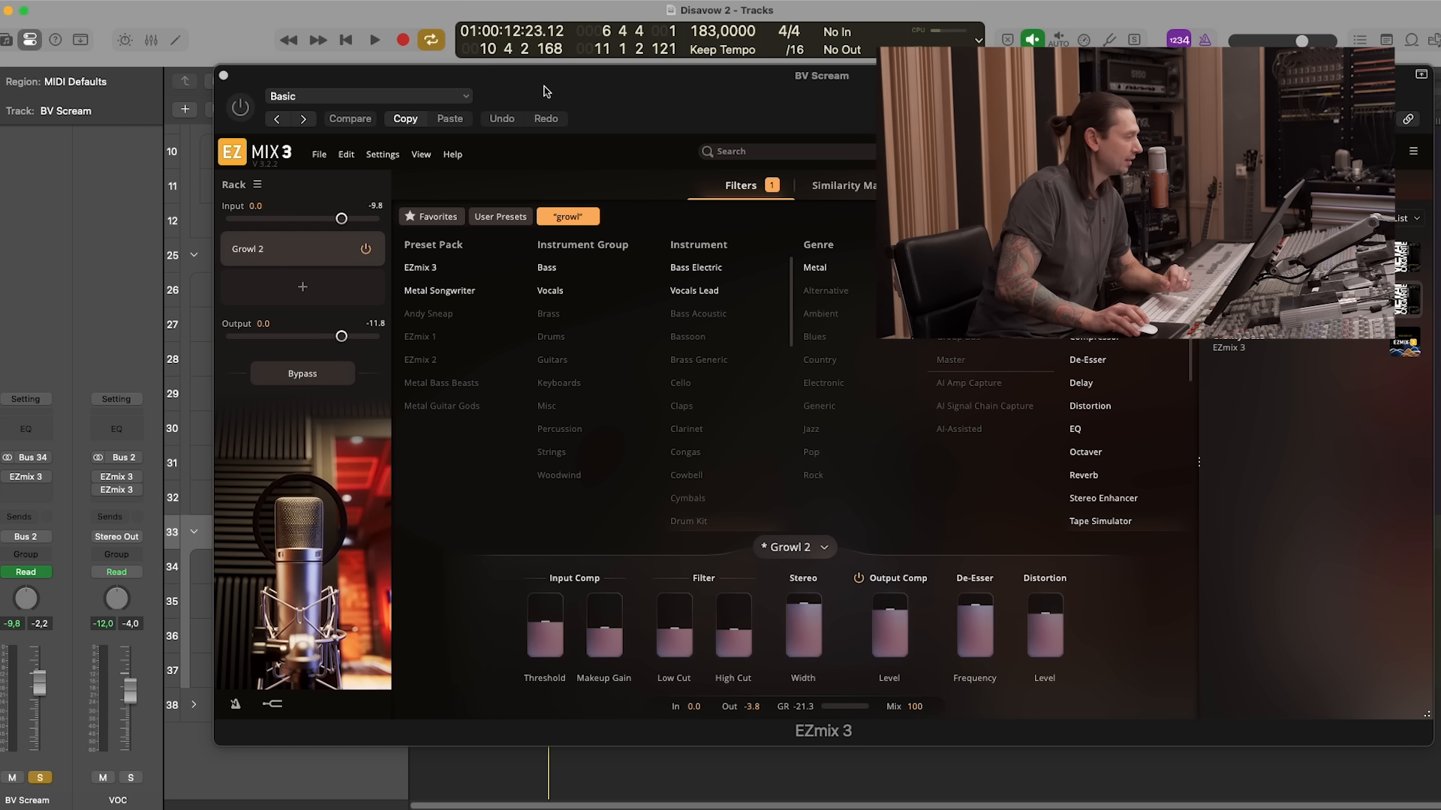
Review the Growl 2 controls on BV Scream with EZmix 3 active and adjust its Distortion Level during playback
drag(546, 90, 534, 93)
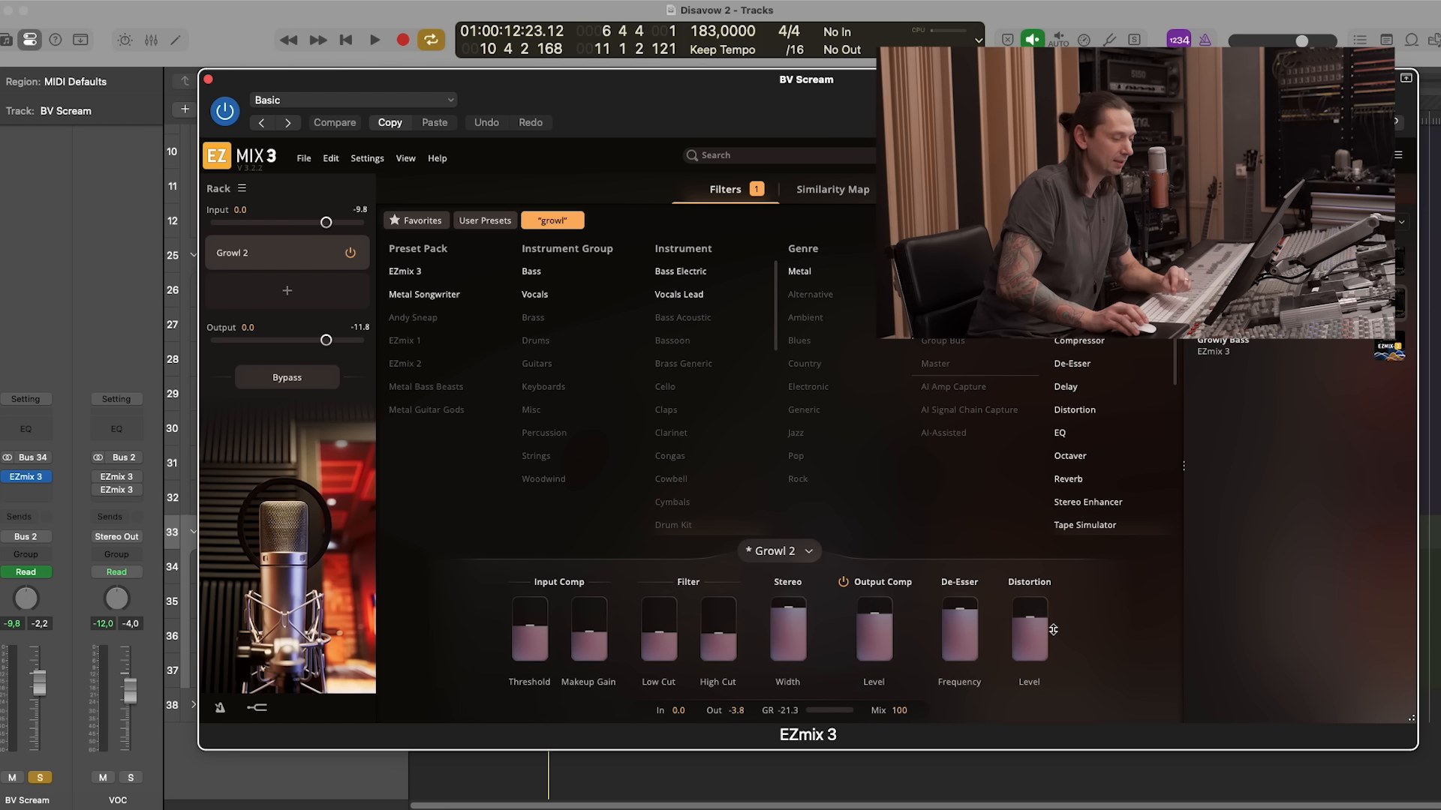
mouse_move(869, 642)
mouse_move(779, 607)
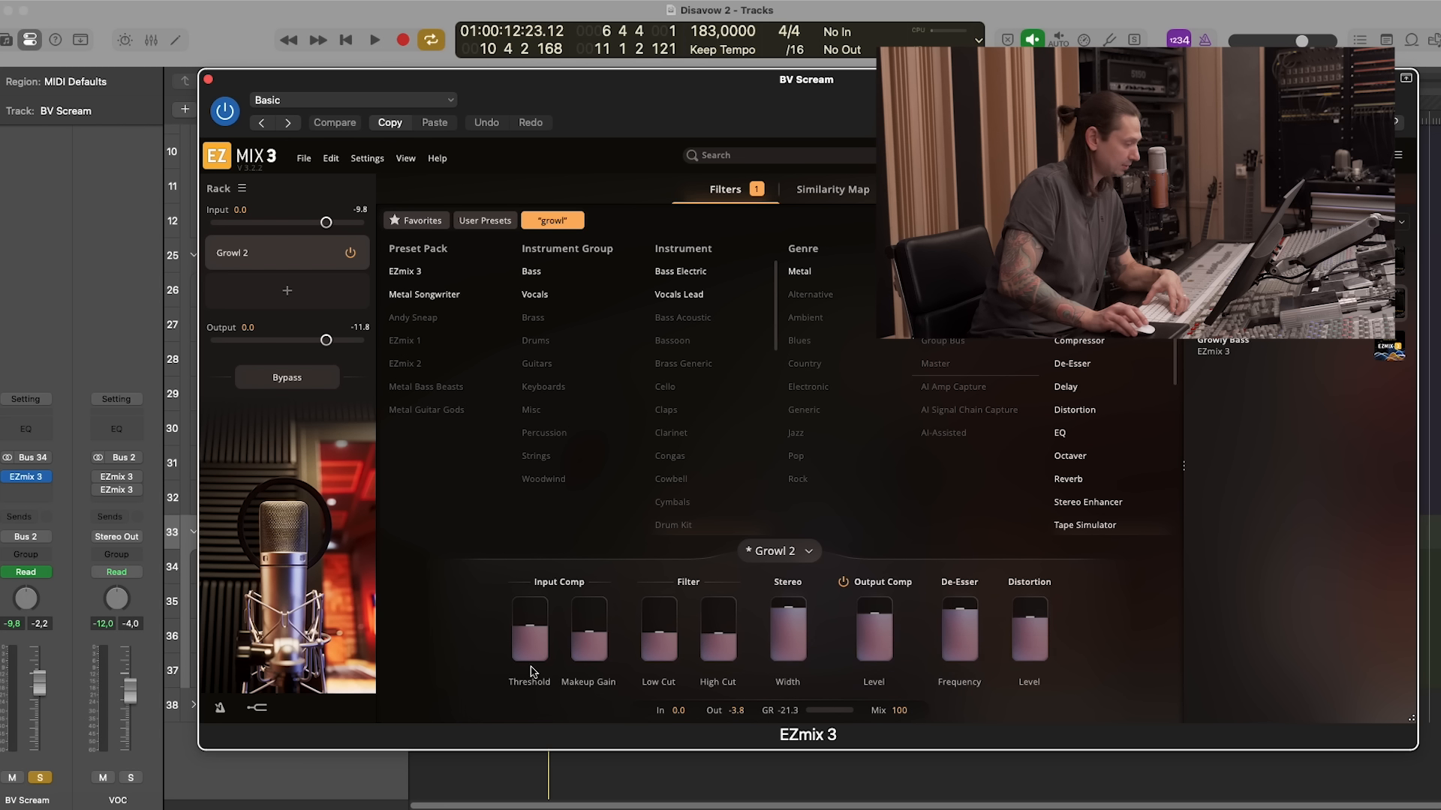
key(space)
drag(1029, 629, 1039, 410)
drag(1036, 608, 1038, 617)
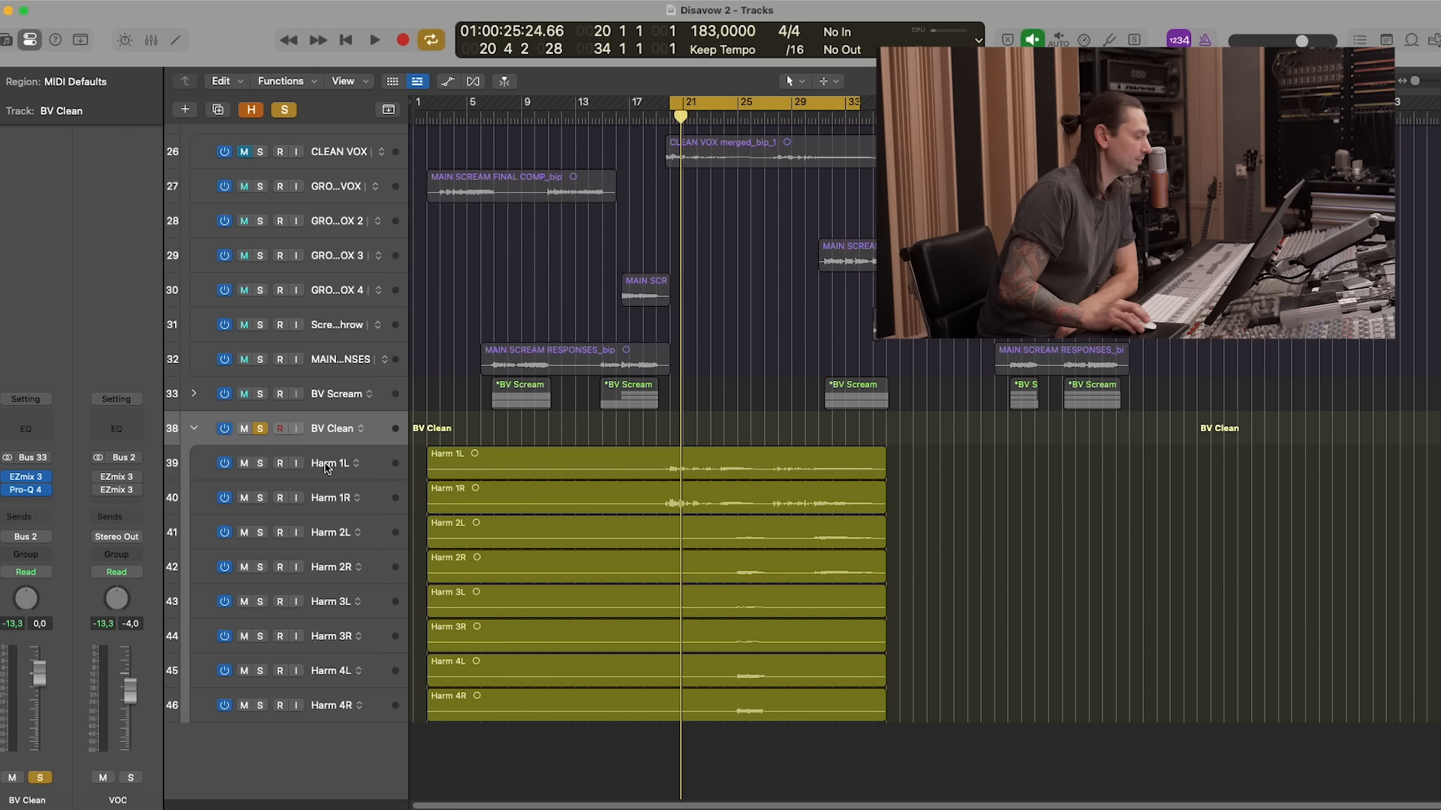
Check the Harm 1L track inside the BV Clean stack and open the stack's EZmix 3 settings
click(326, 465)
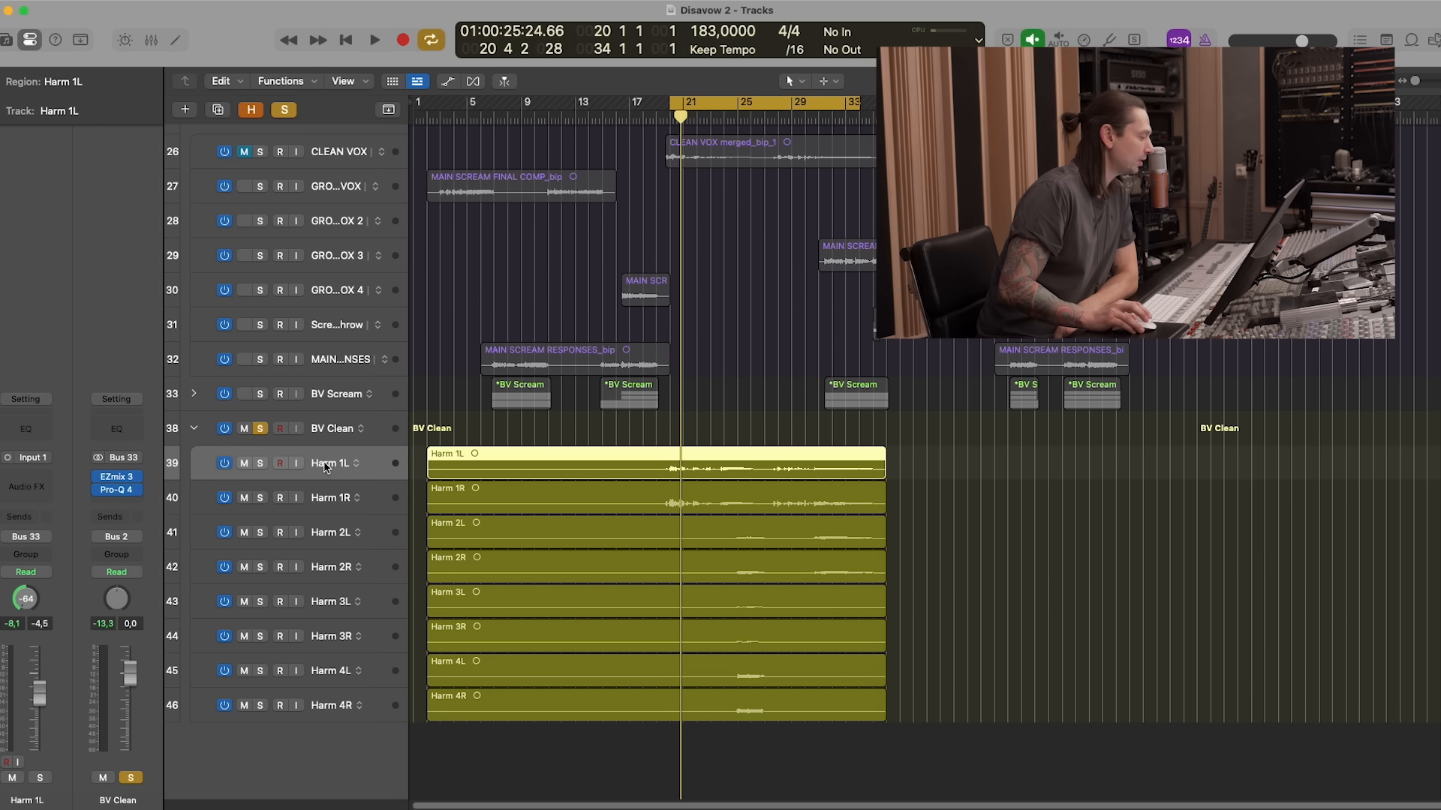
click(330, 434)
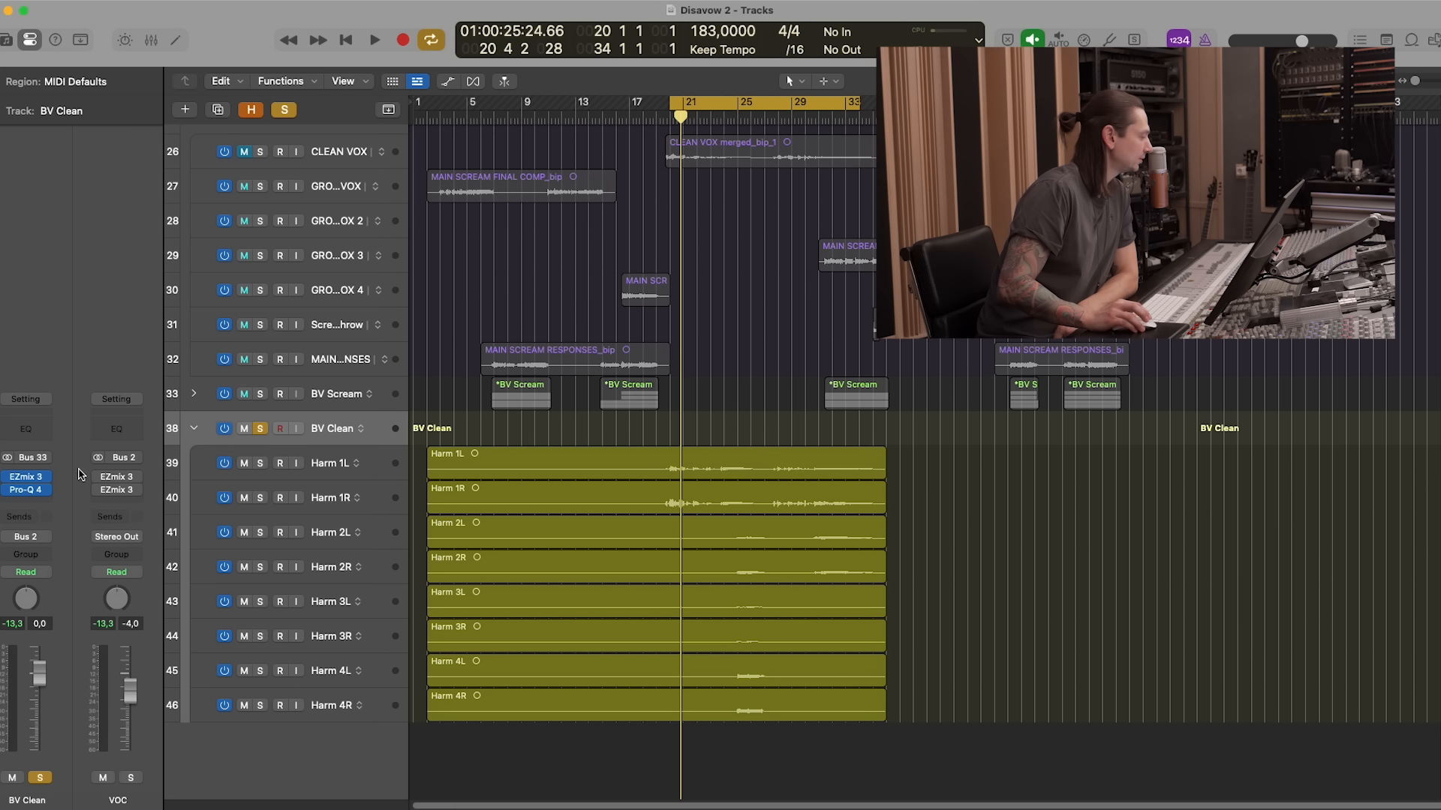
click(28, 479)
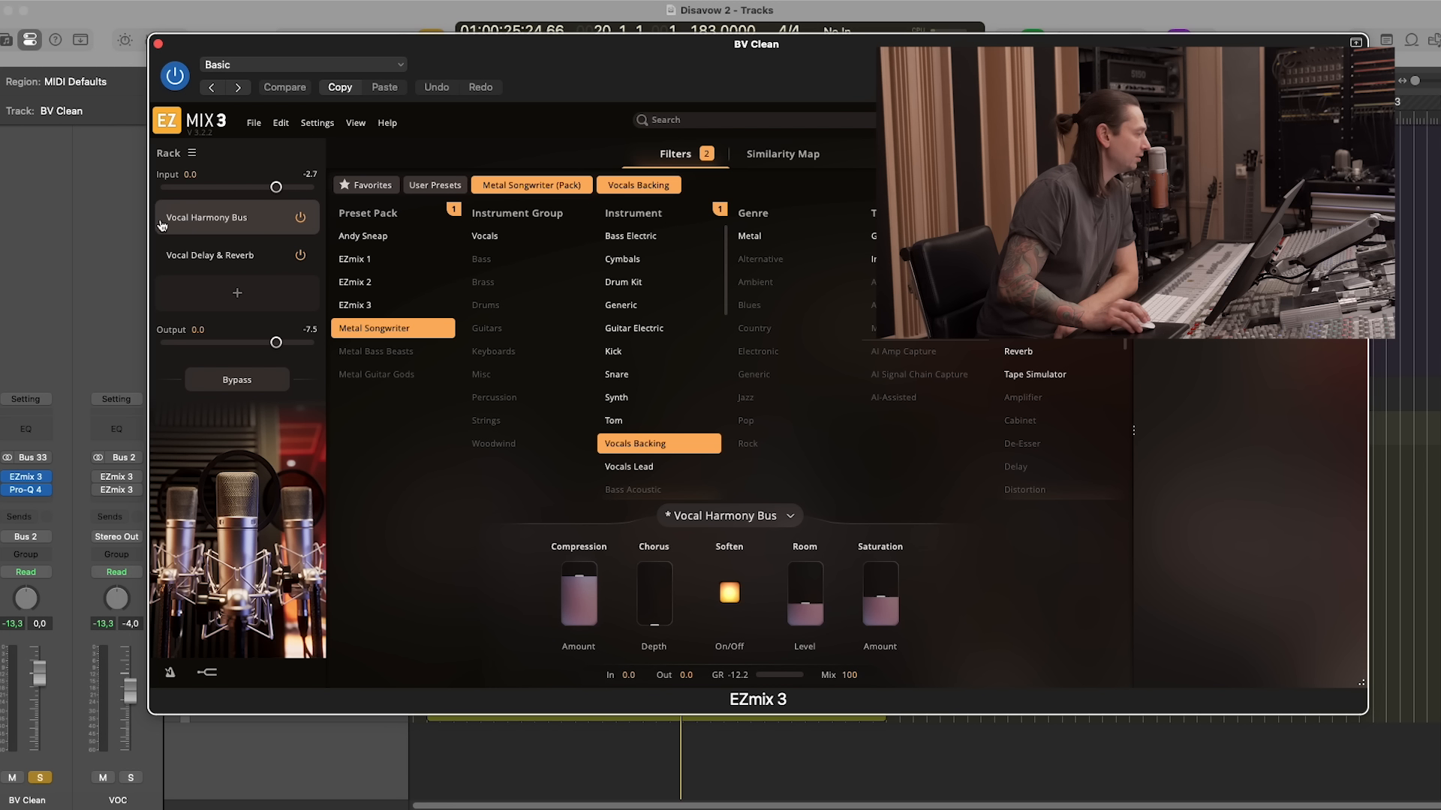
Bypass Vocal Delay & Reverb on BV Clean and play the stack with only Vocal Harmony Bus active
click(300, 257)
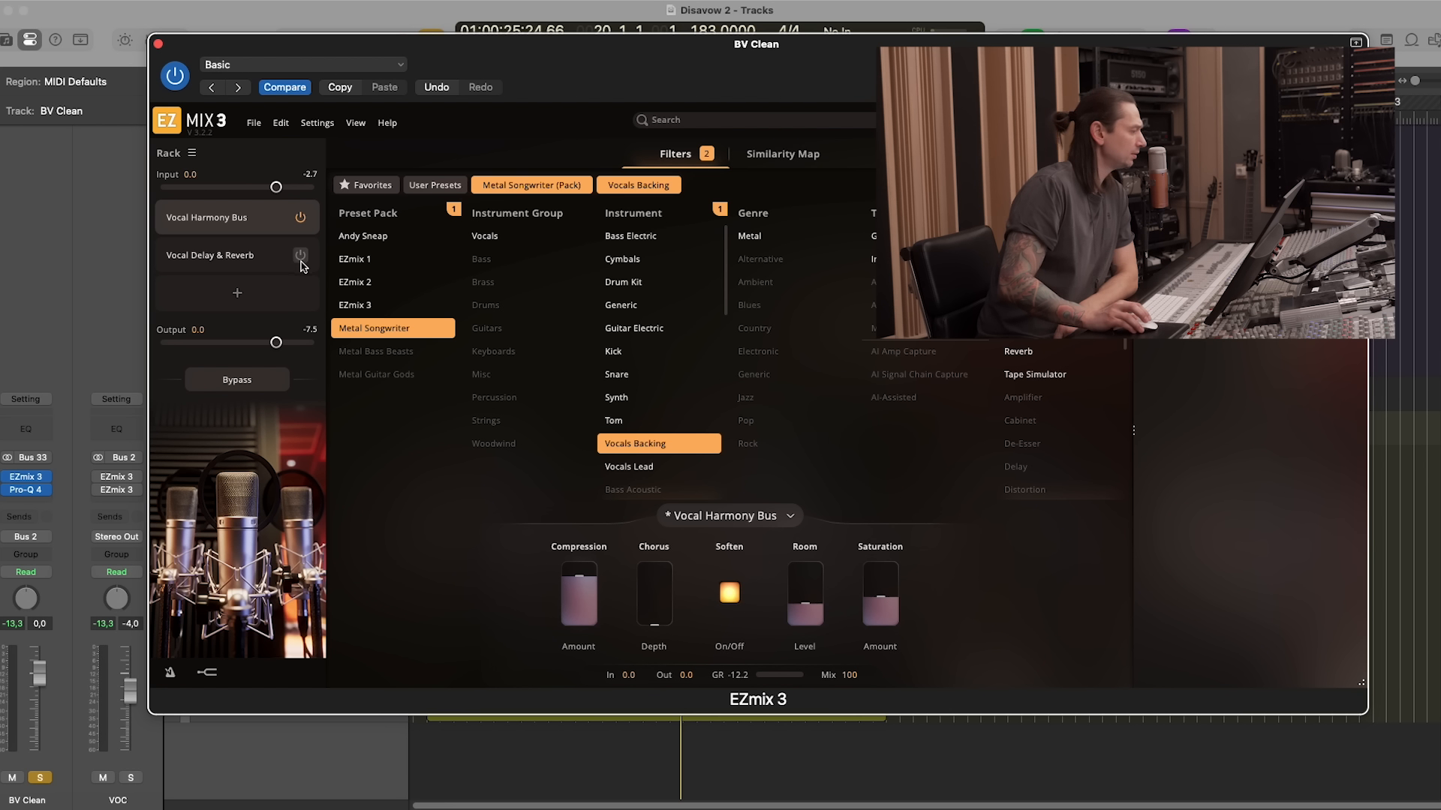
click(301, 257)
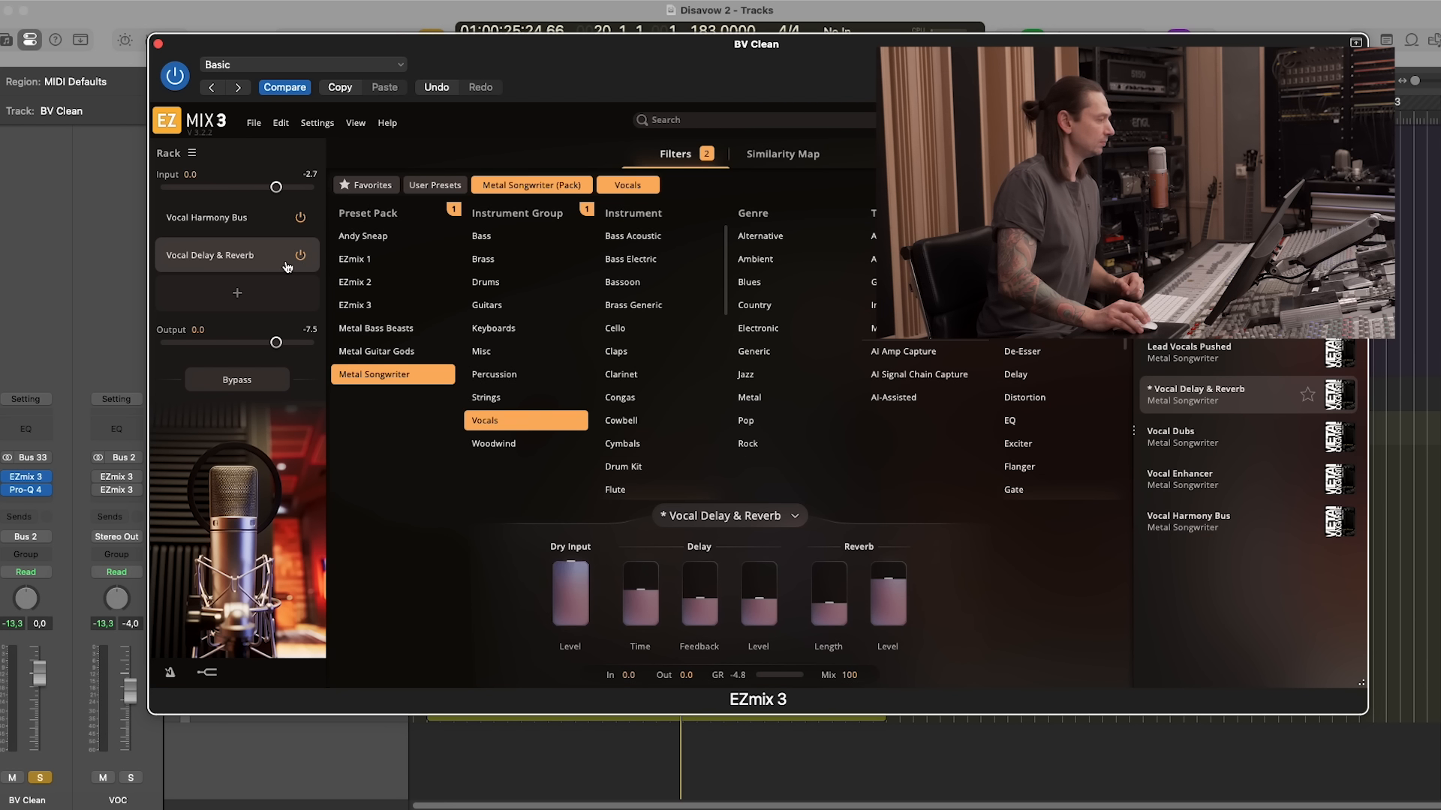
click(300, 256)
click(281, 230)
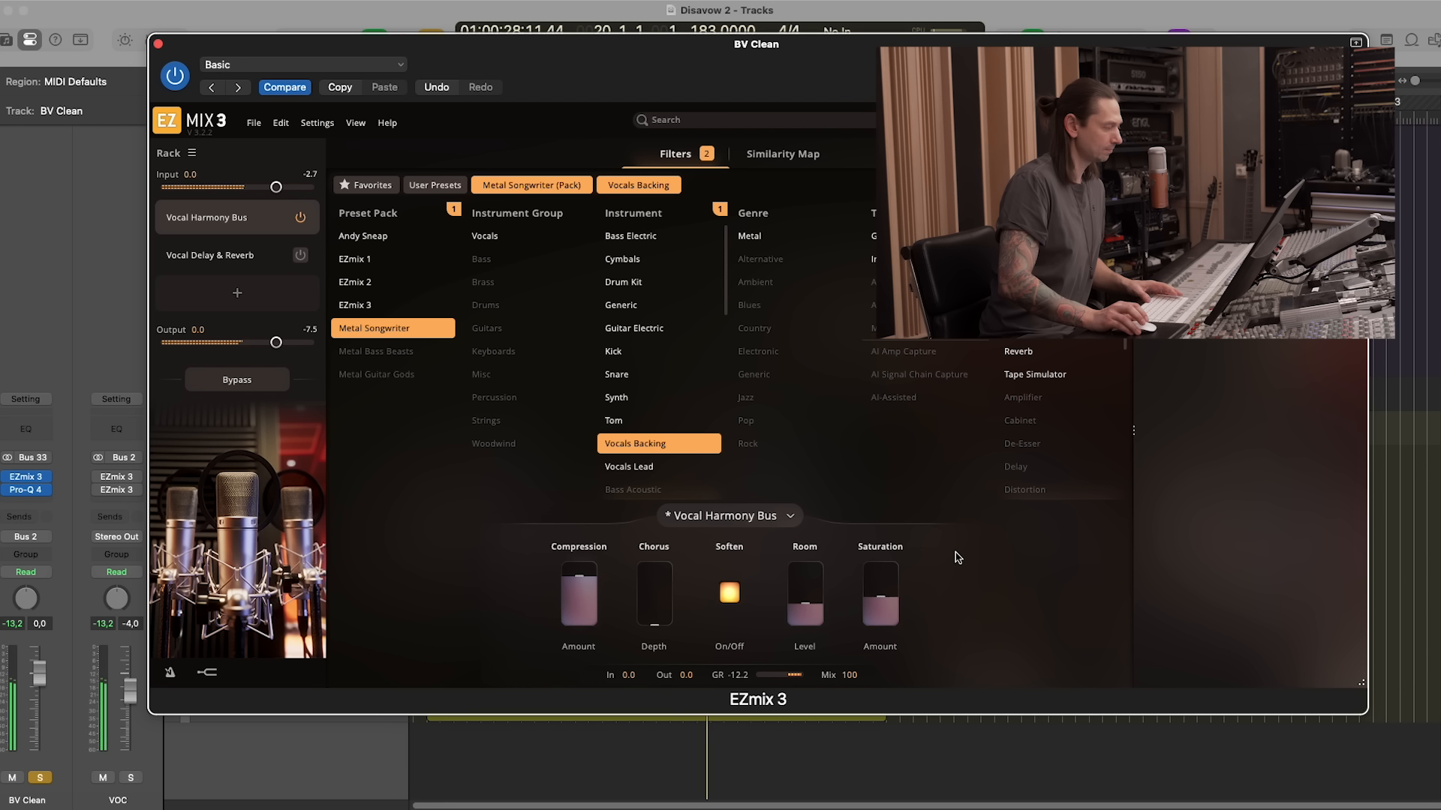
key(space)
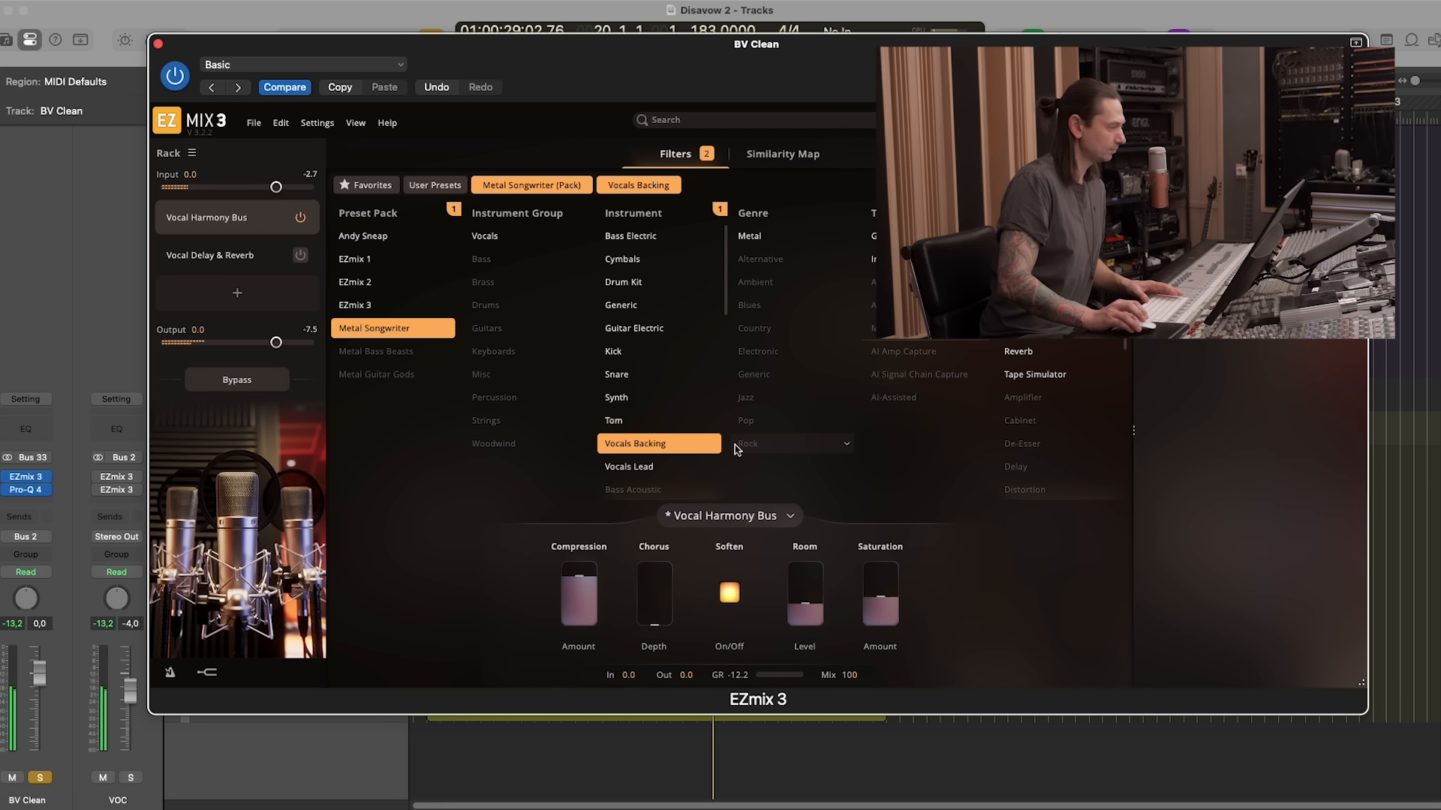
Play BV Clean with Vocal Harmony Bus bypassed and re-enable the preset for comparison
click(301, 219)
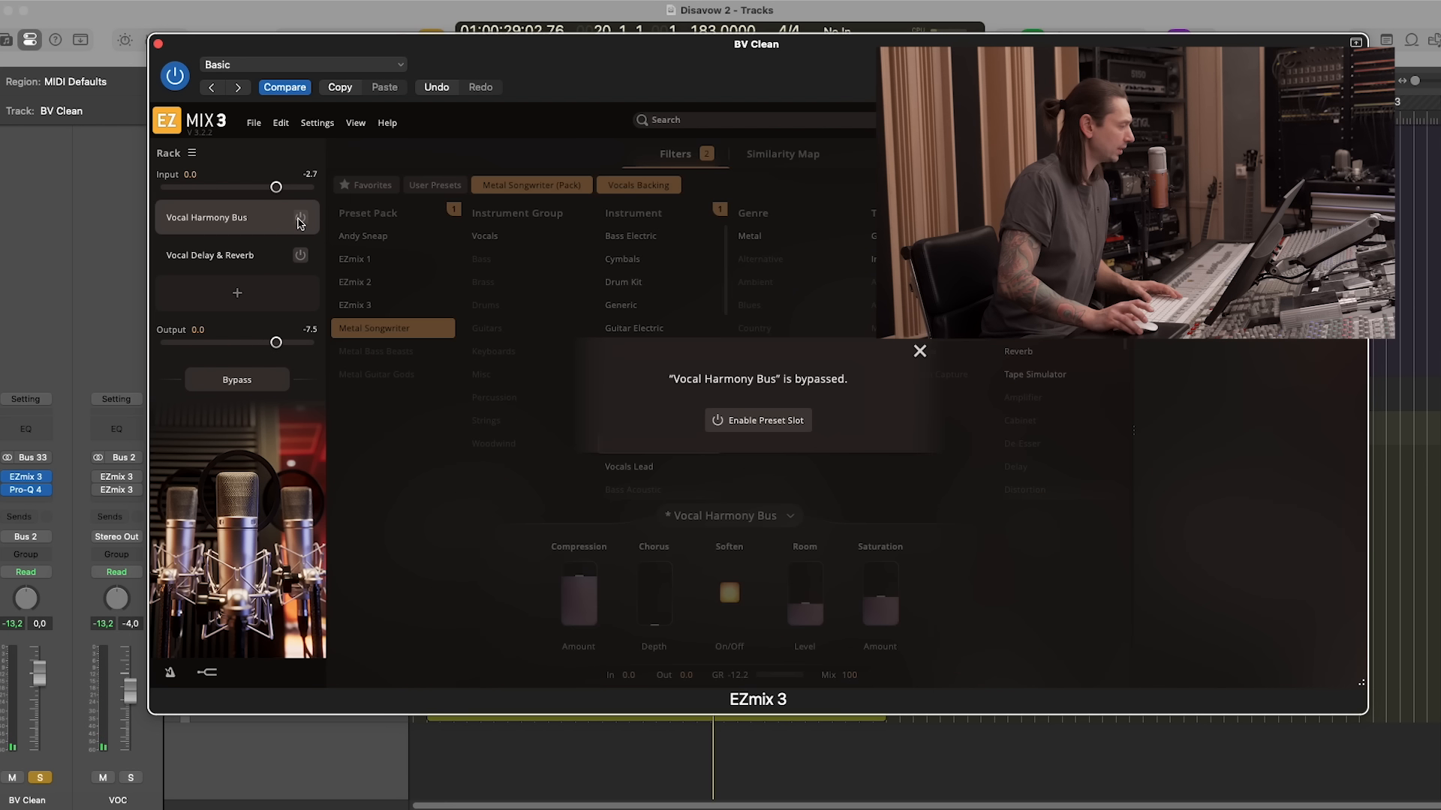
key(space)
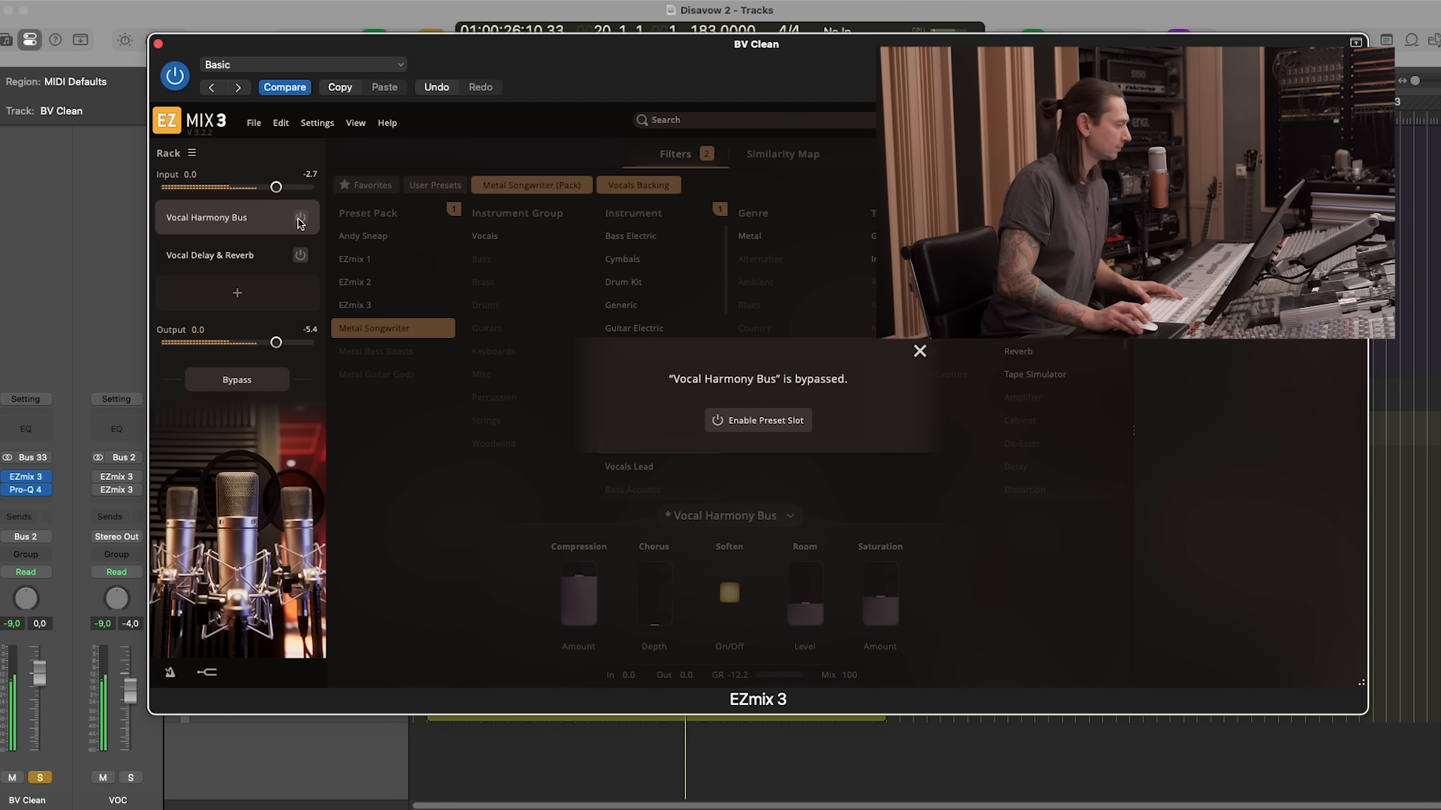
click(300, 220)
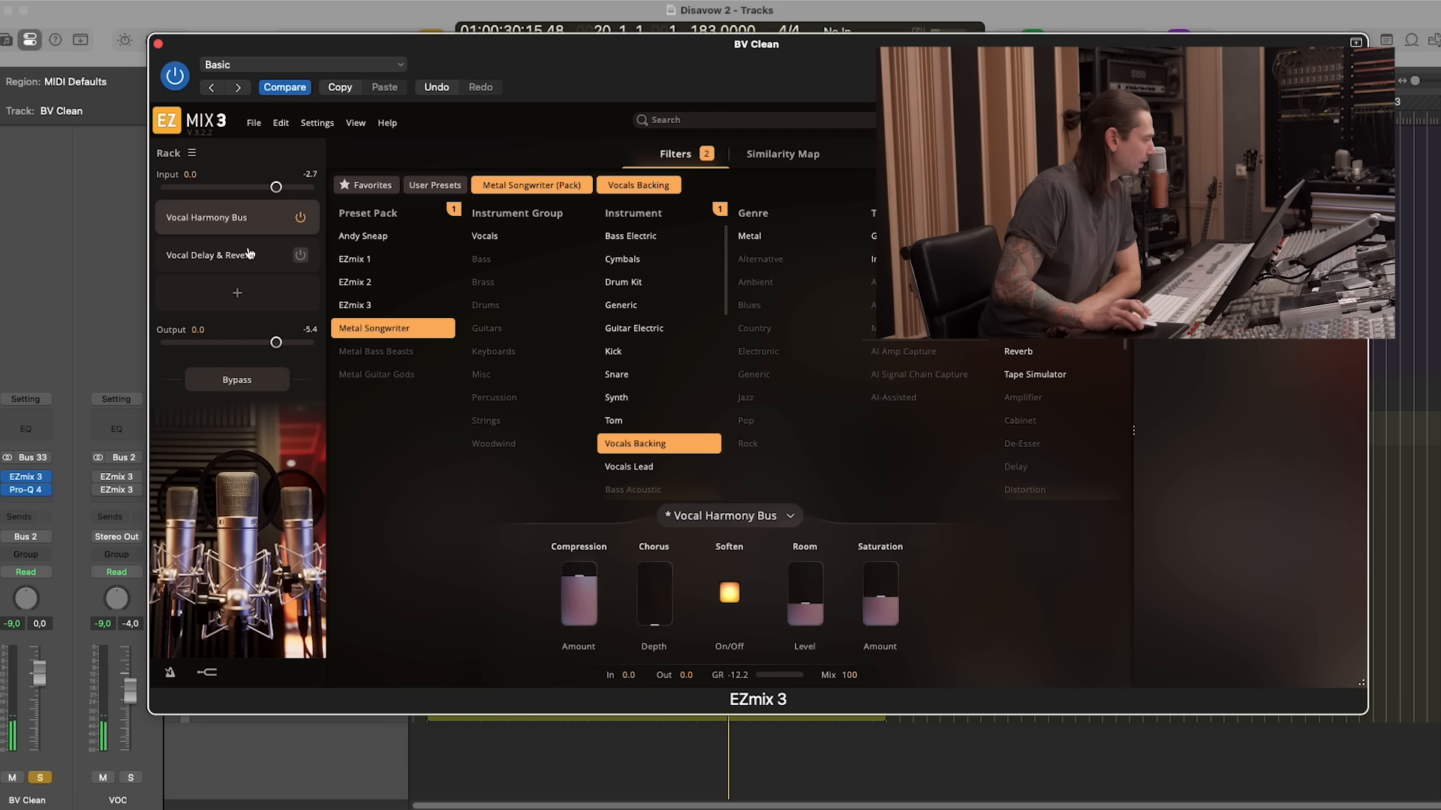
Re-enable Vocal Delay & Reverb on BV Clean and compare it bypassed and active during playback
click(186, 257)
click(300, 255)
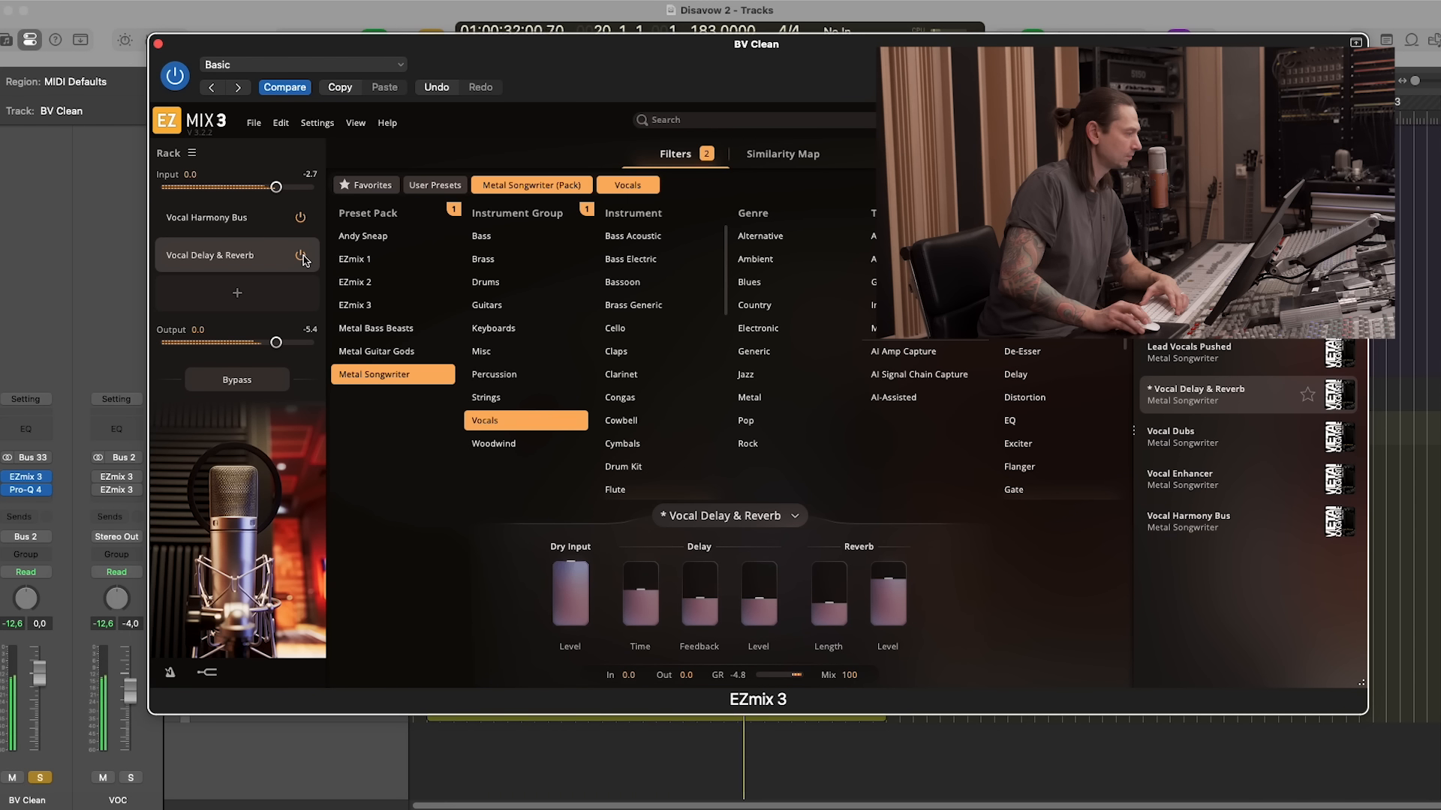
click(301, 255)
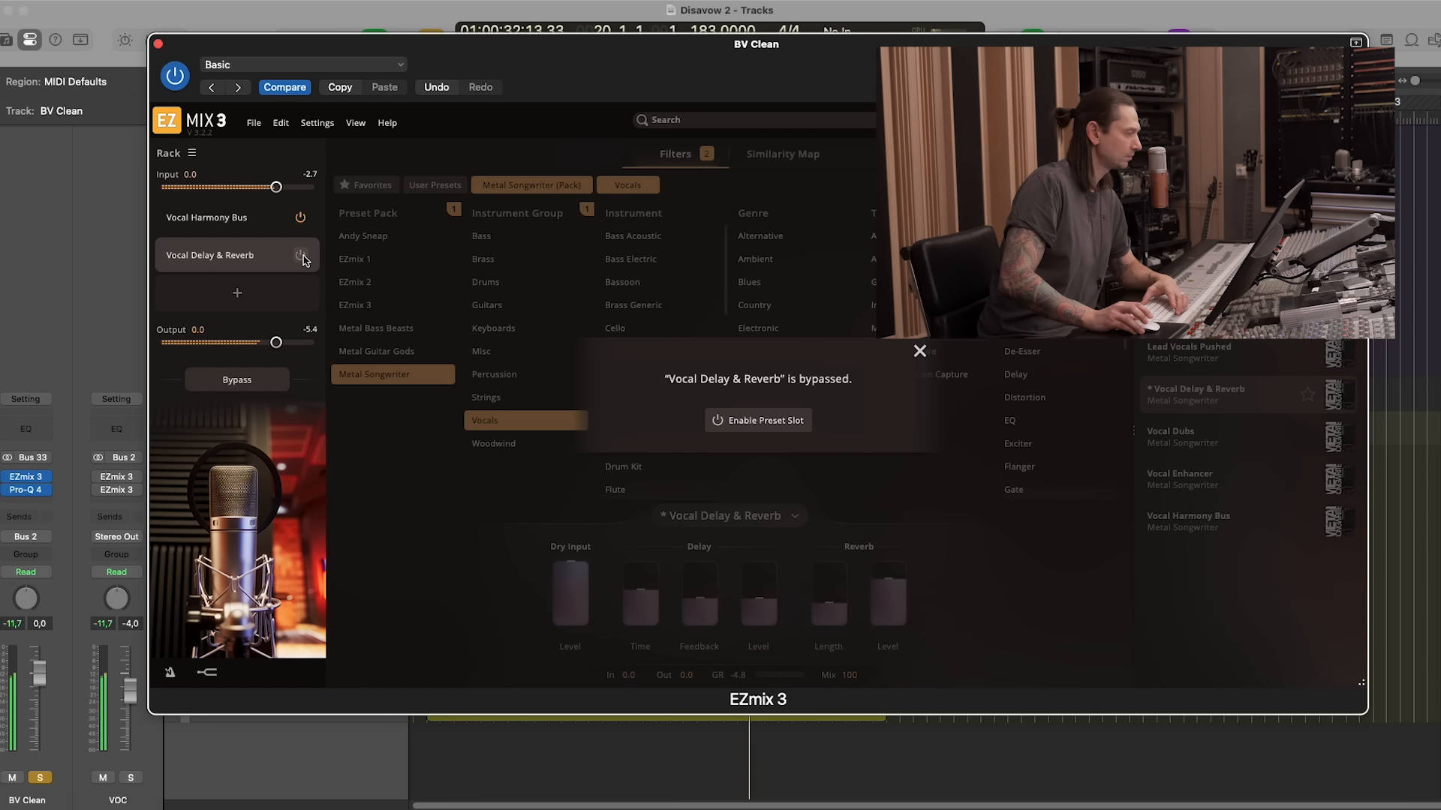
click(301, 256)
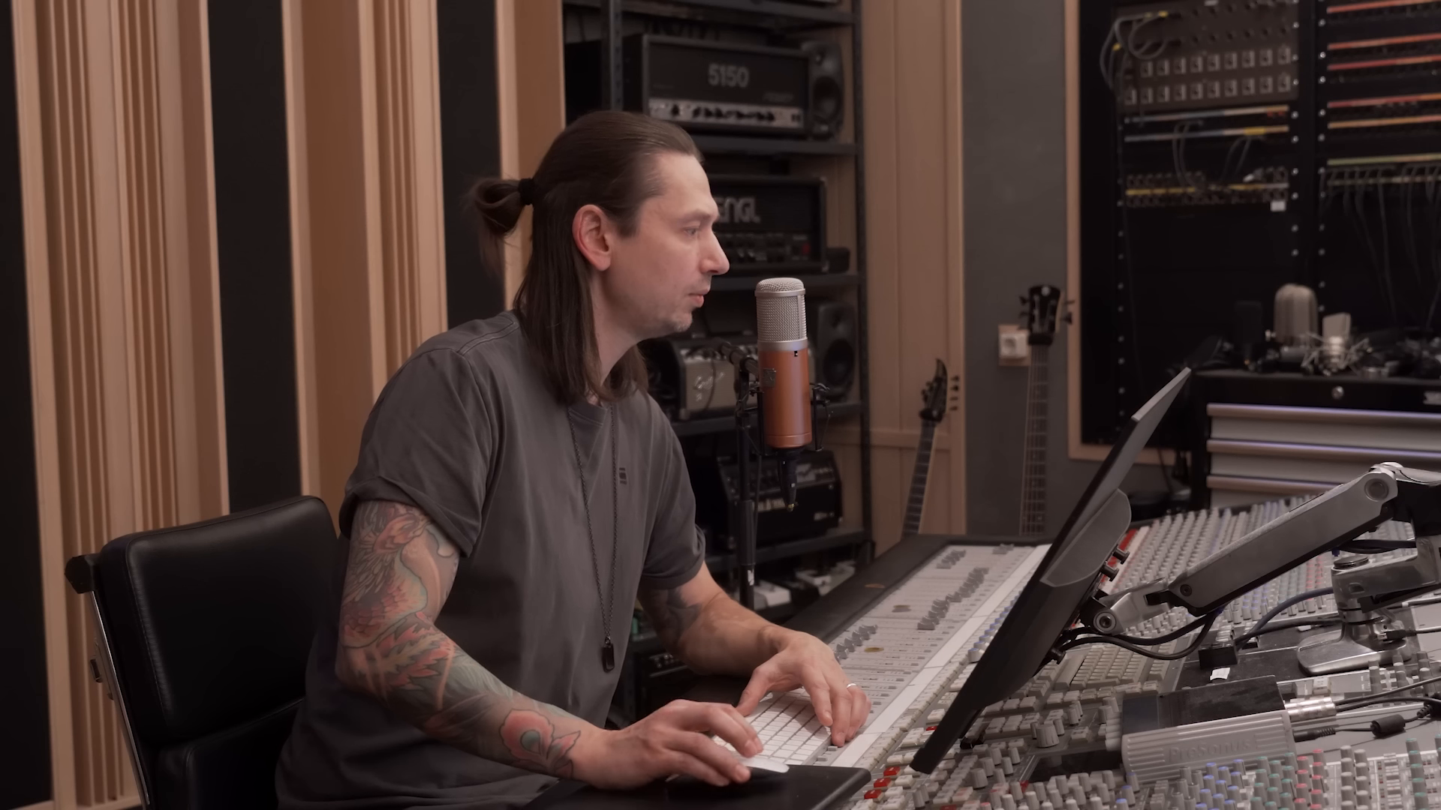